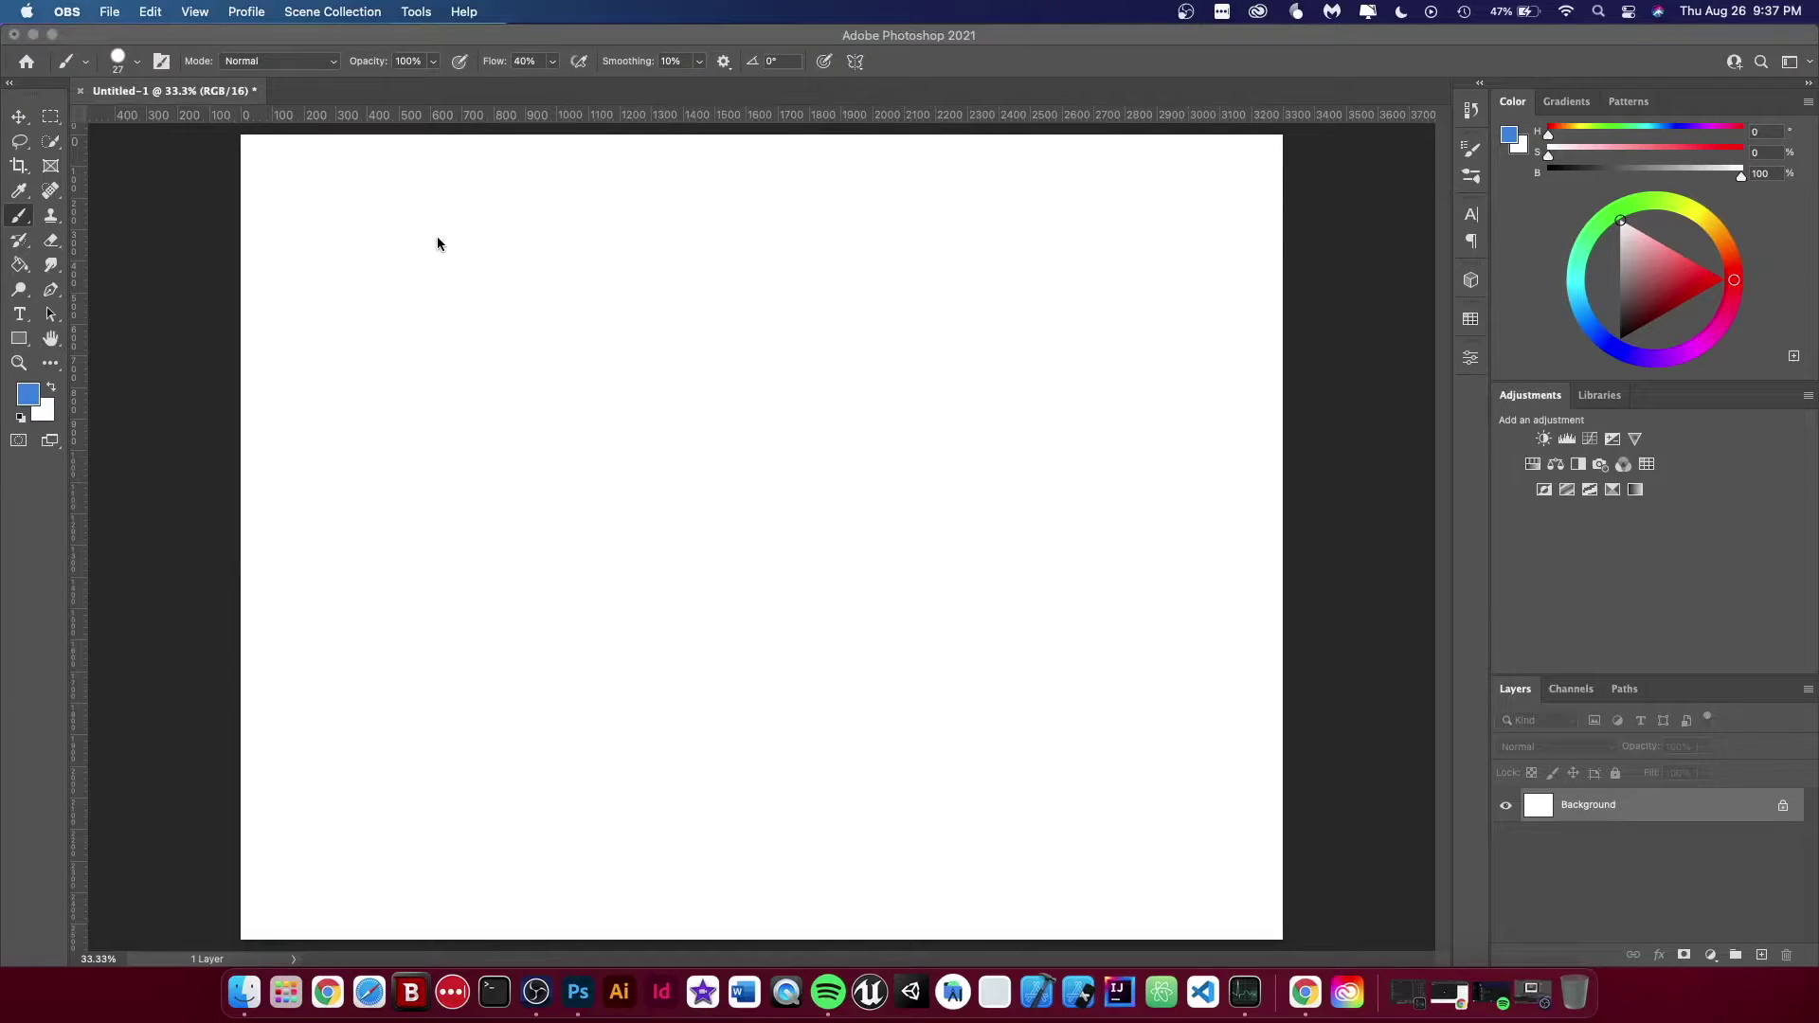
# Set the foreground colour to dark navy and add a new layer named "Rough sketch"
pyautogui.click(1137, 348)
pyautogui.click(1758, 957)
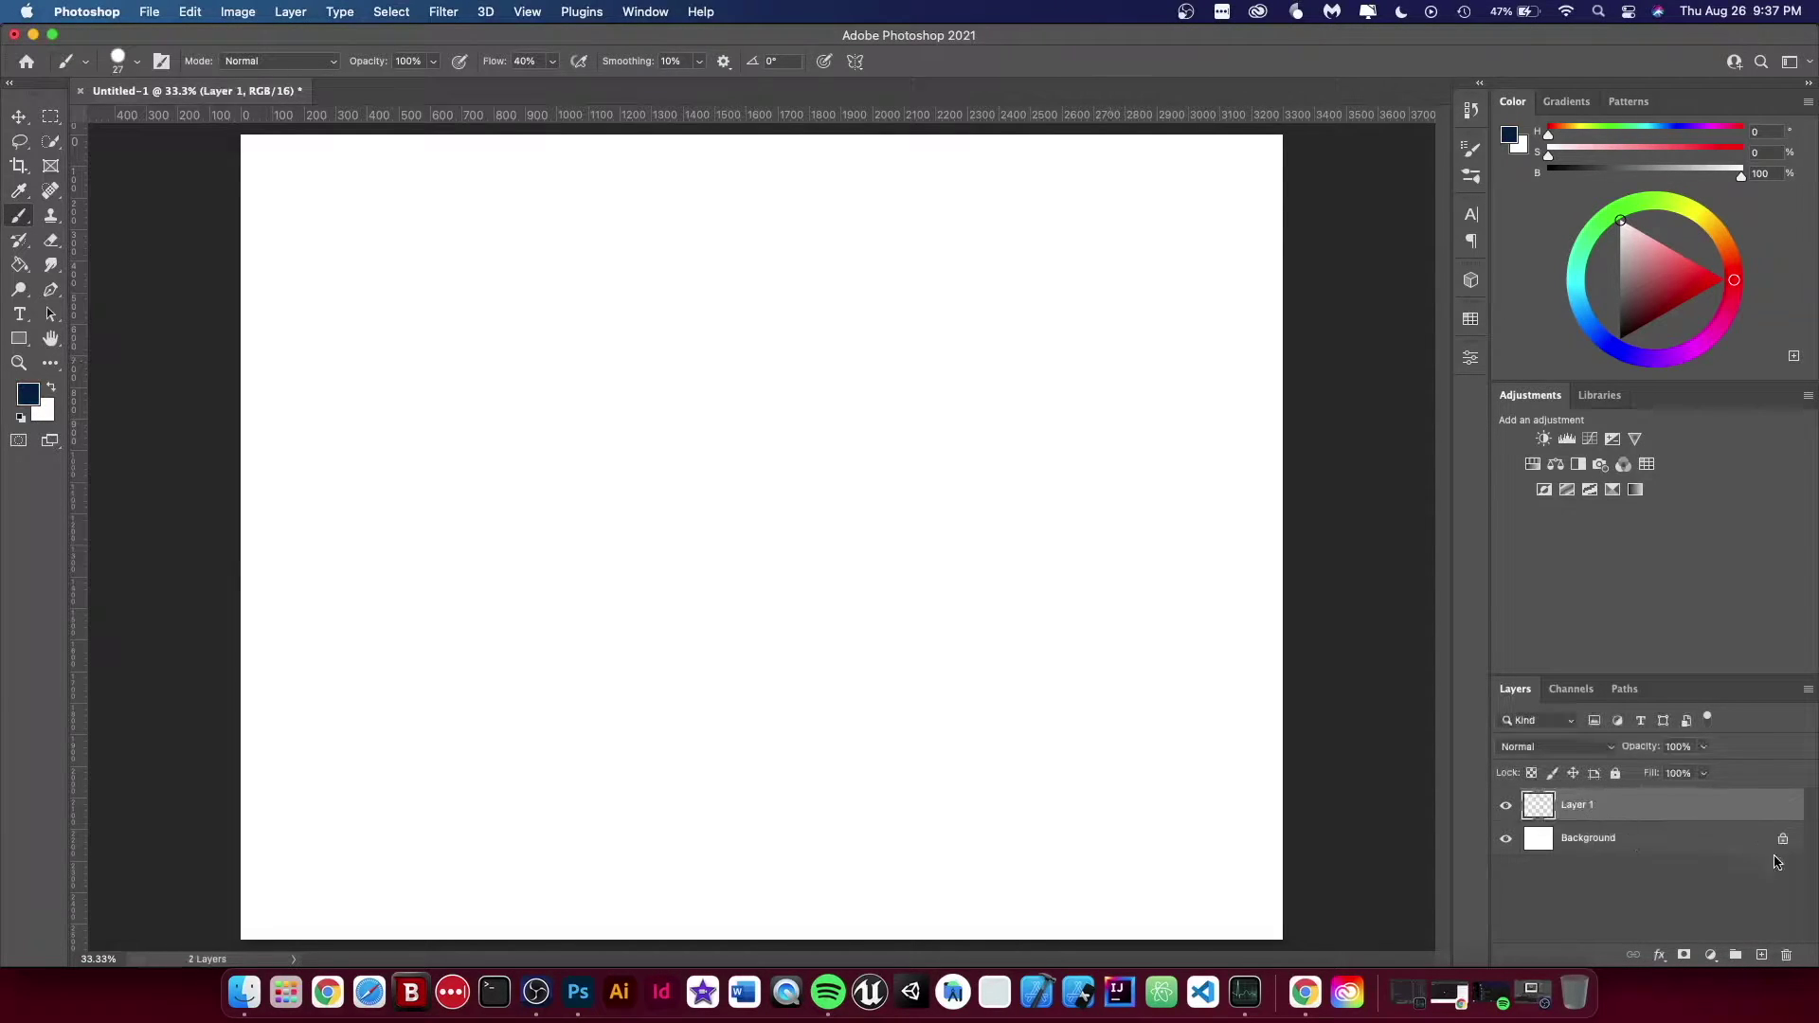
pyautogui.write('Ro')
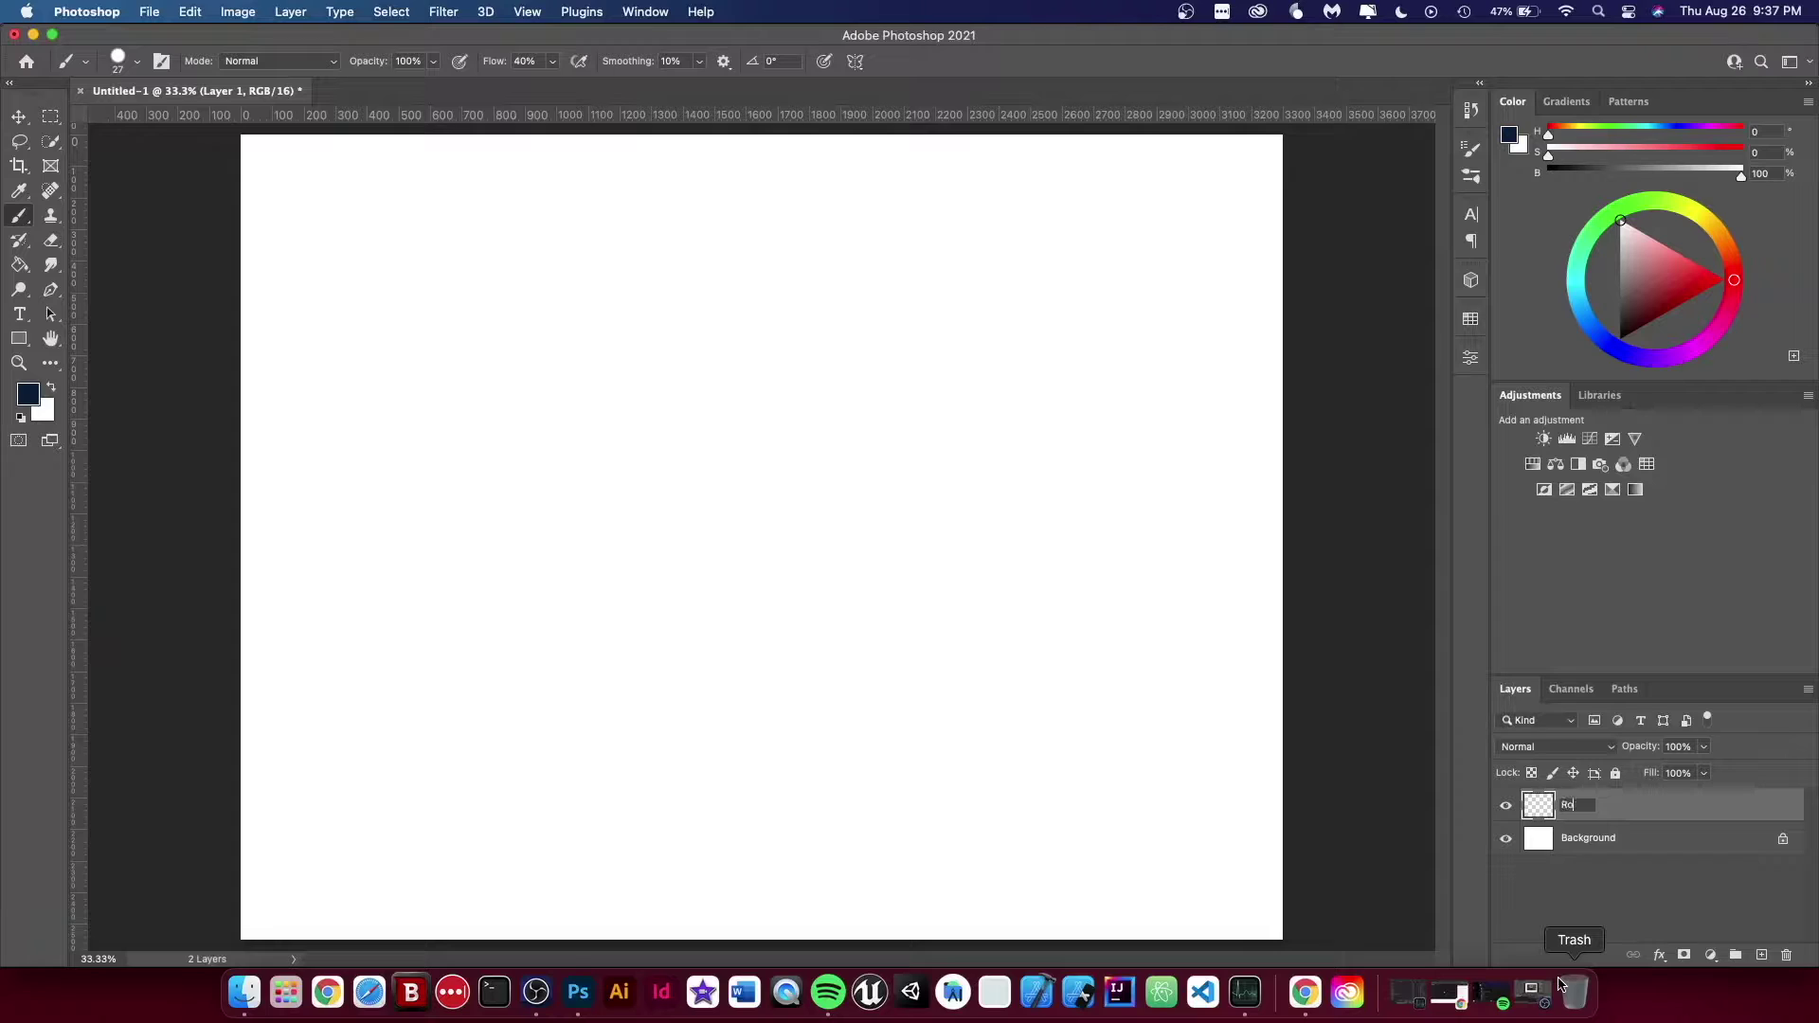
pyautogui.write('ugh sketch')
pyautogui.press('Return')
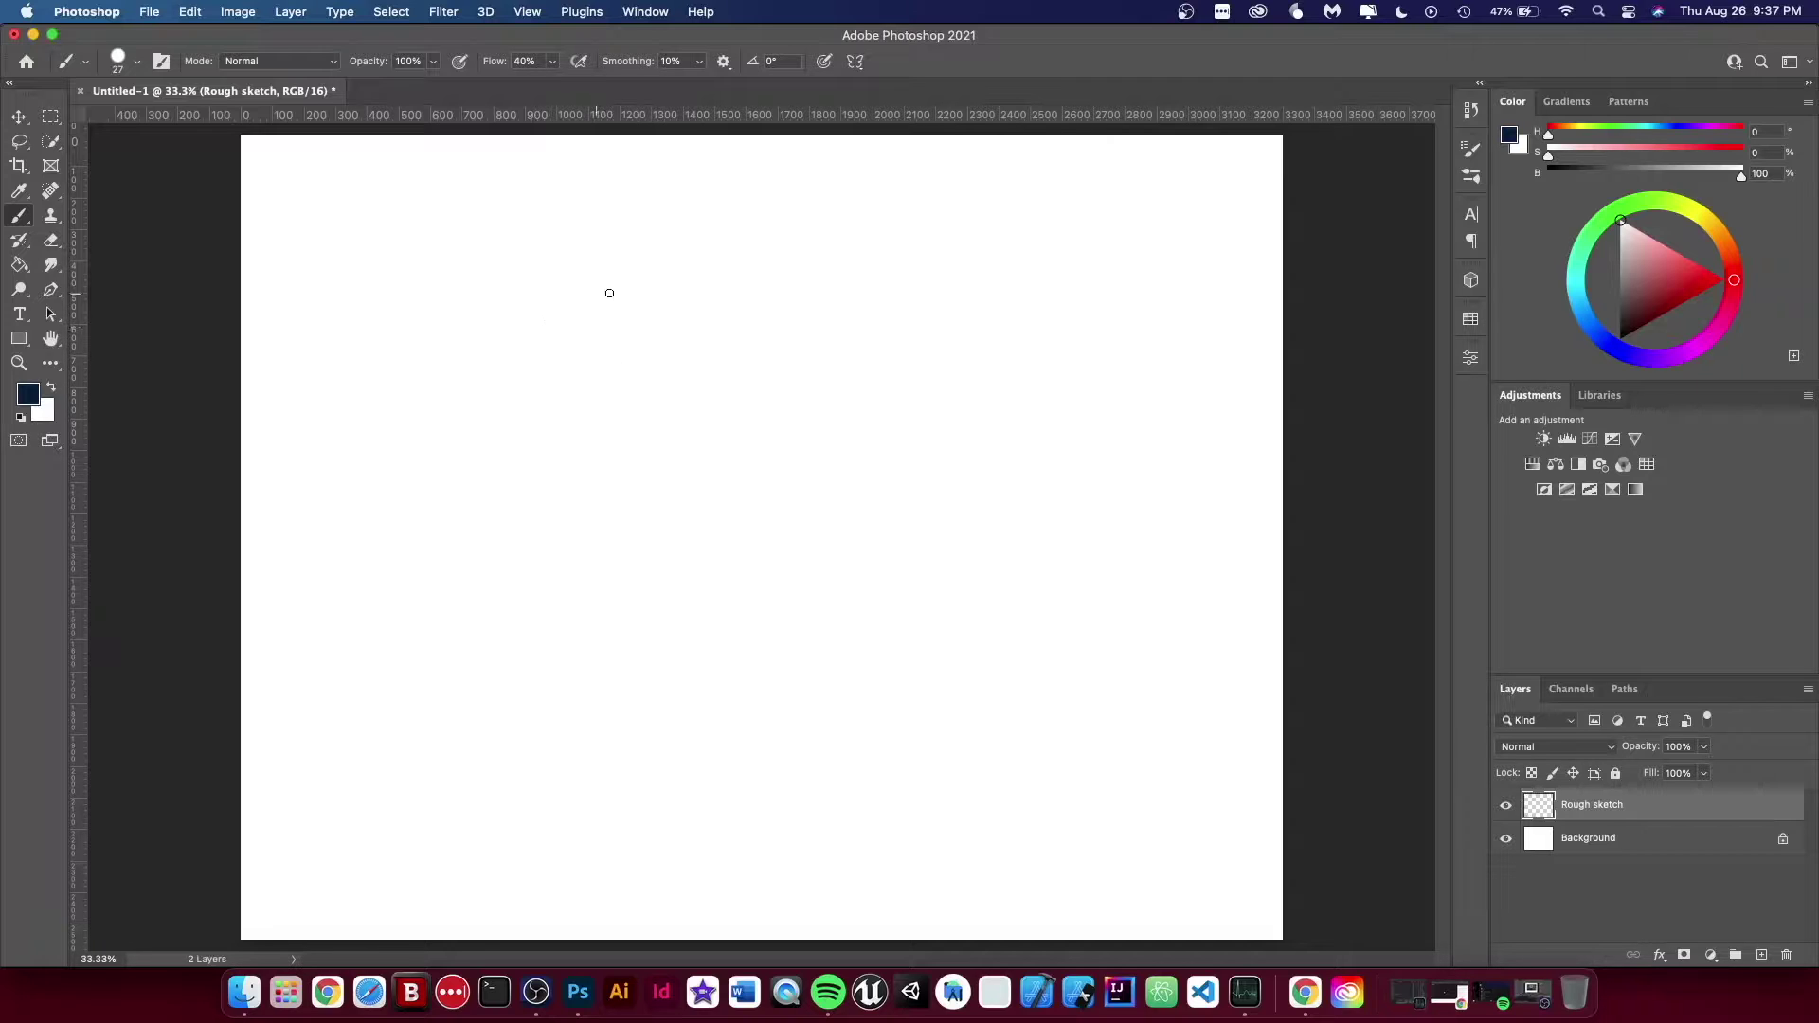
# Sketch a guide oval and a guide circle, then draw an almond-shaped eye with lids, iris, pupil, highlight and crease over the oval
pyautogui.moveTo(645, 280)
pyautogui.mouseDown()
pyautogui.moveTo(497, 393)
pyautogui.moveTo(724, 324)
pyautogui.moveTo(511, 325)
pyautogui.moveTo(655, 403)
pyautogui.moveTo(574, 288)
pyautogui.moveTo(586, 408)
pyautogui.moveTo(649, 283)
pyautogui.moveTo(539, 413)
pyautogui.moveTo(680, 299)
pyautogui.moveTo(514, 398)
pyautogui.moveTo(682, 314)
pyautogui.moveTo(509, 375)
pyautogui.moveTo(696, 336)
pyautogui.moveTo(497, 368)
pyautogui.moveTo(667, 397)
pyautogui.mouseUp()
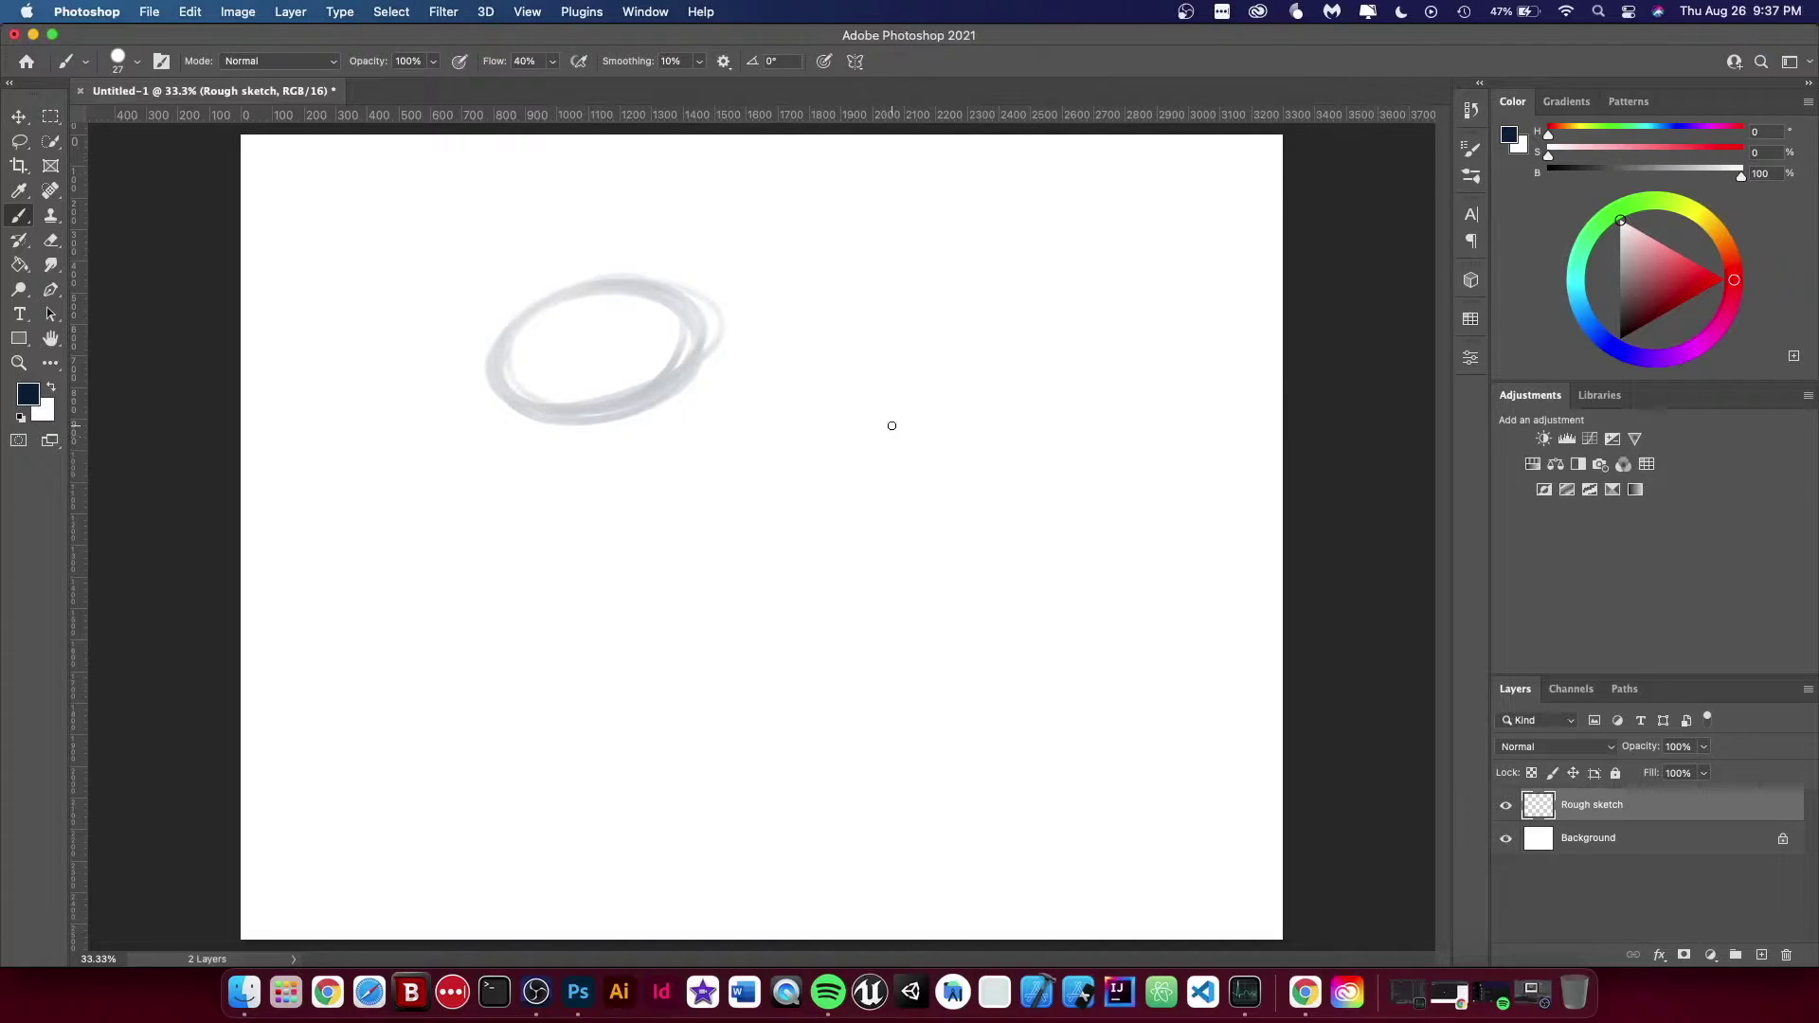
pyautogui.moveTo(899, 299)
pyautogui.mouseDown()
pyautogui.moveTo(929, 301)
pyautogui.moveTo(847, 327)
pyautogui.moveTo(905, 286)
pyautogui.moveTo(836, 335)
pyautogui.moveTo(928, 409)
pyautogui.mouseUp()
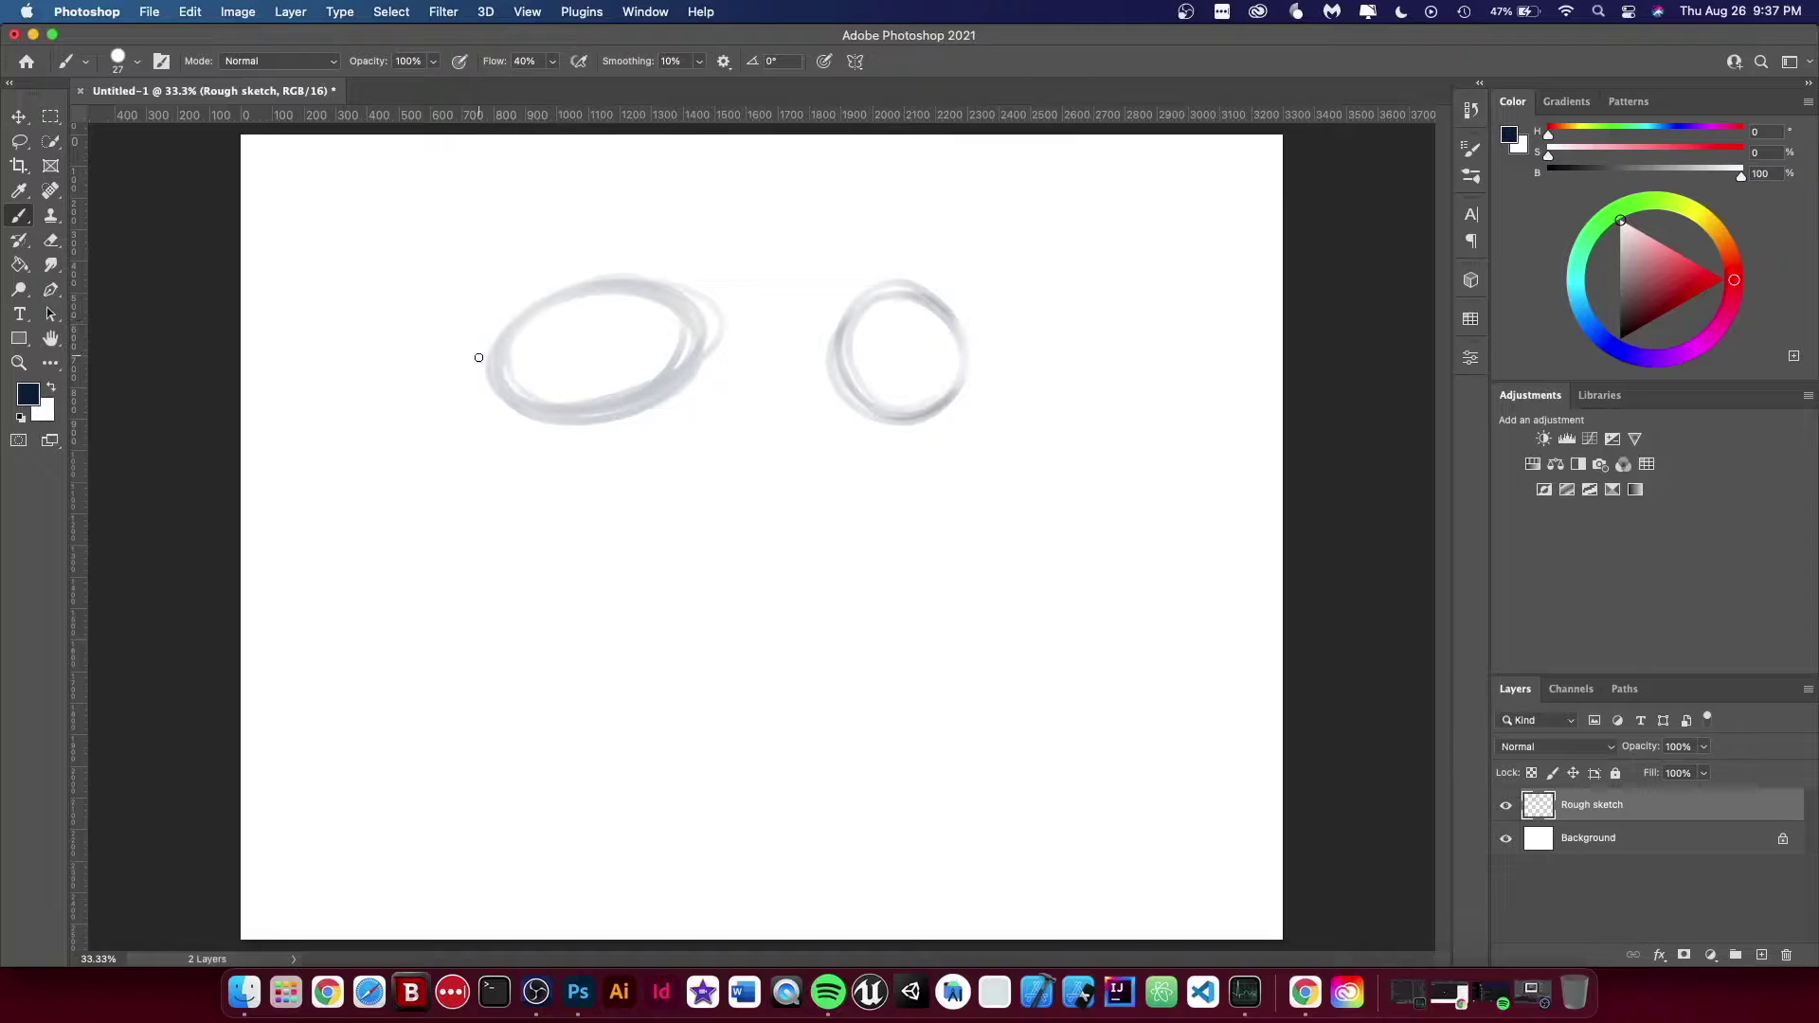
pyautogui.moveTo(496, 349)
pyautogui.mouseDown()
pyautogui.moveTo(462, 400)
pyautogui.moveTo(573, 291)
pyautogui.moveTo(521, 320)
pyautogui.moveTo(717, 280)
pyautogui.moveTo(512, 411)
pyautogui.moveTo(689, 376)
pyautogui.moveTo(761, 286)
pyautogui.mouseUp()
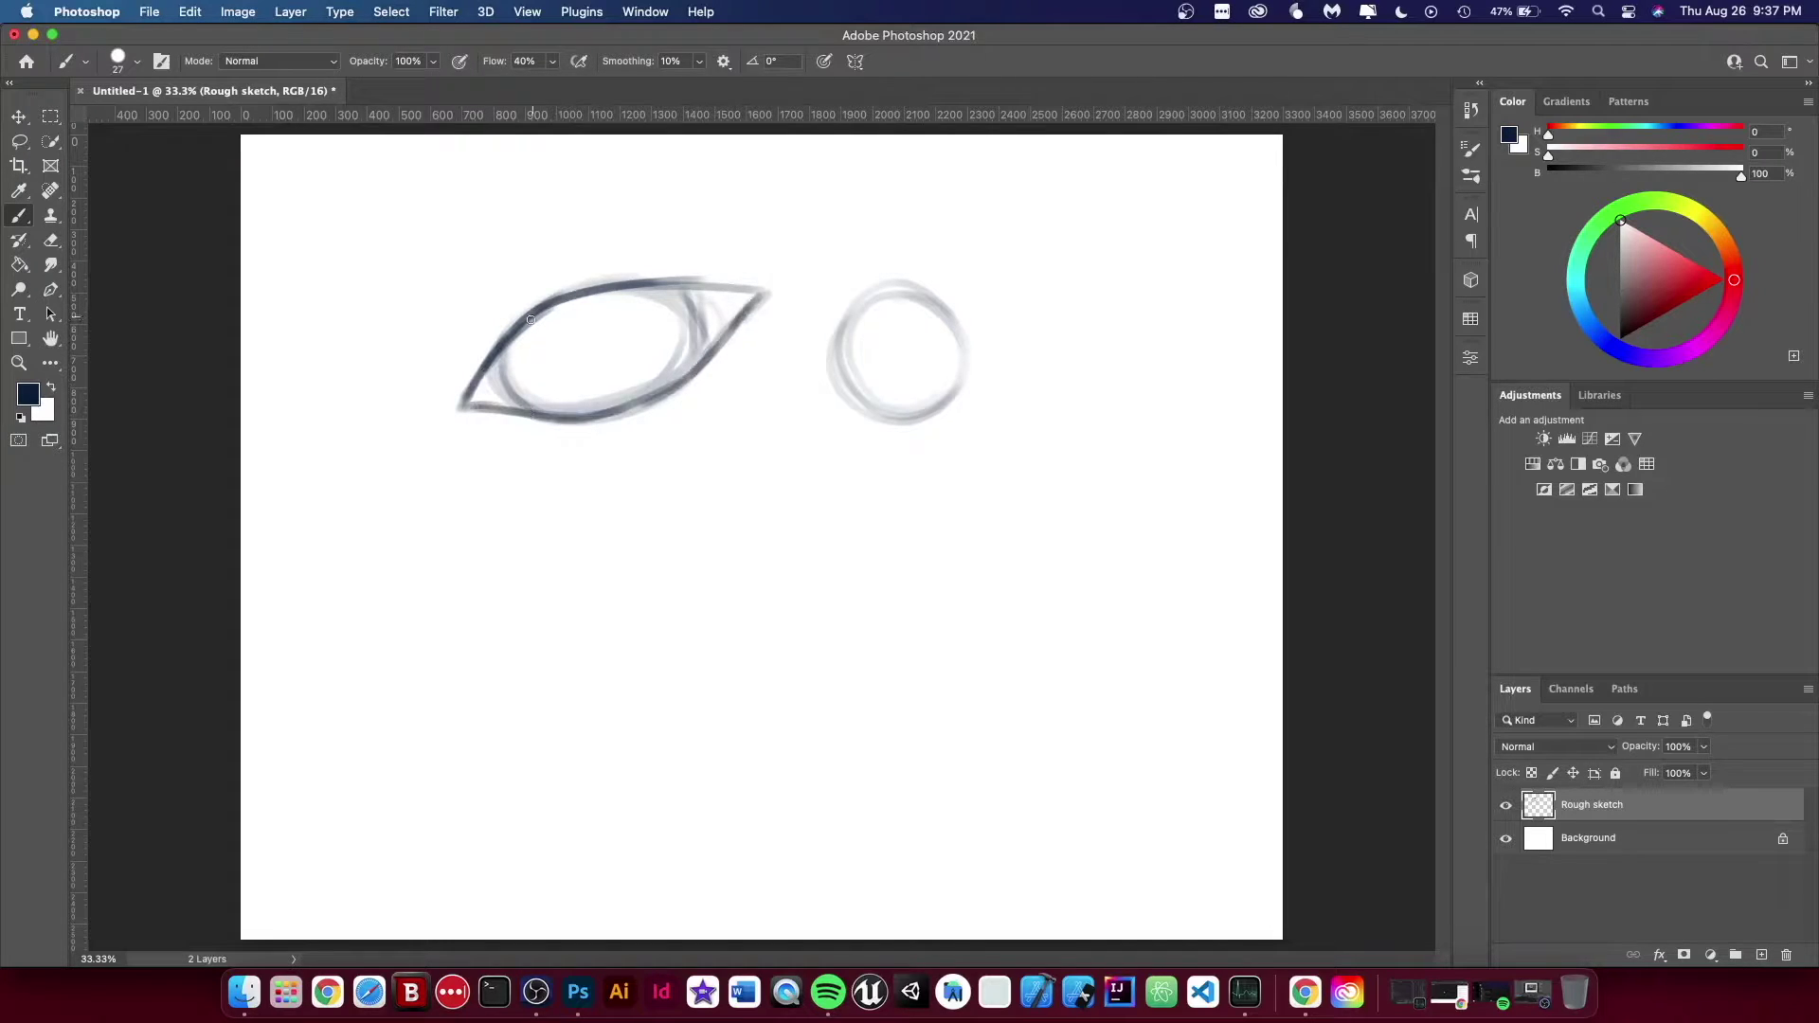
pyautogui.moveTo(530, 319)
pyautogui.mouseDown()
pyautogui.moveTo(592, 283)
pyautogui.moveTo(567, 297)
pyautogui.moveTo(709, 281)
pyautogui.moveTo(631, 280)
pyautogui.moveTo(762, 290)
pyautogui.moveTo(735, 322)
pyautogui.mouseUp()
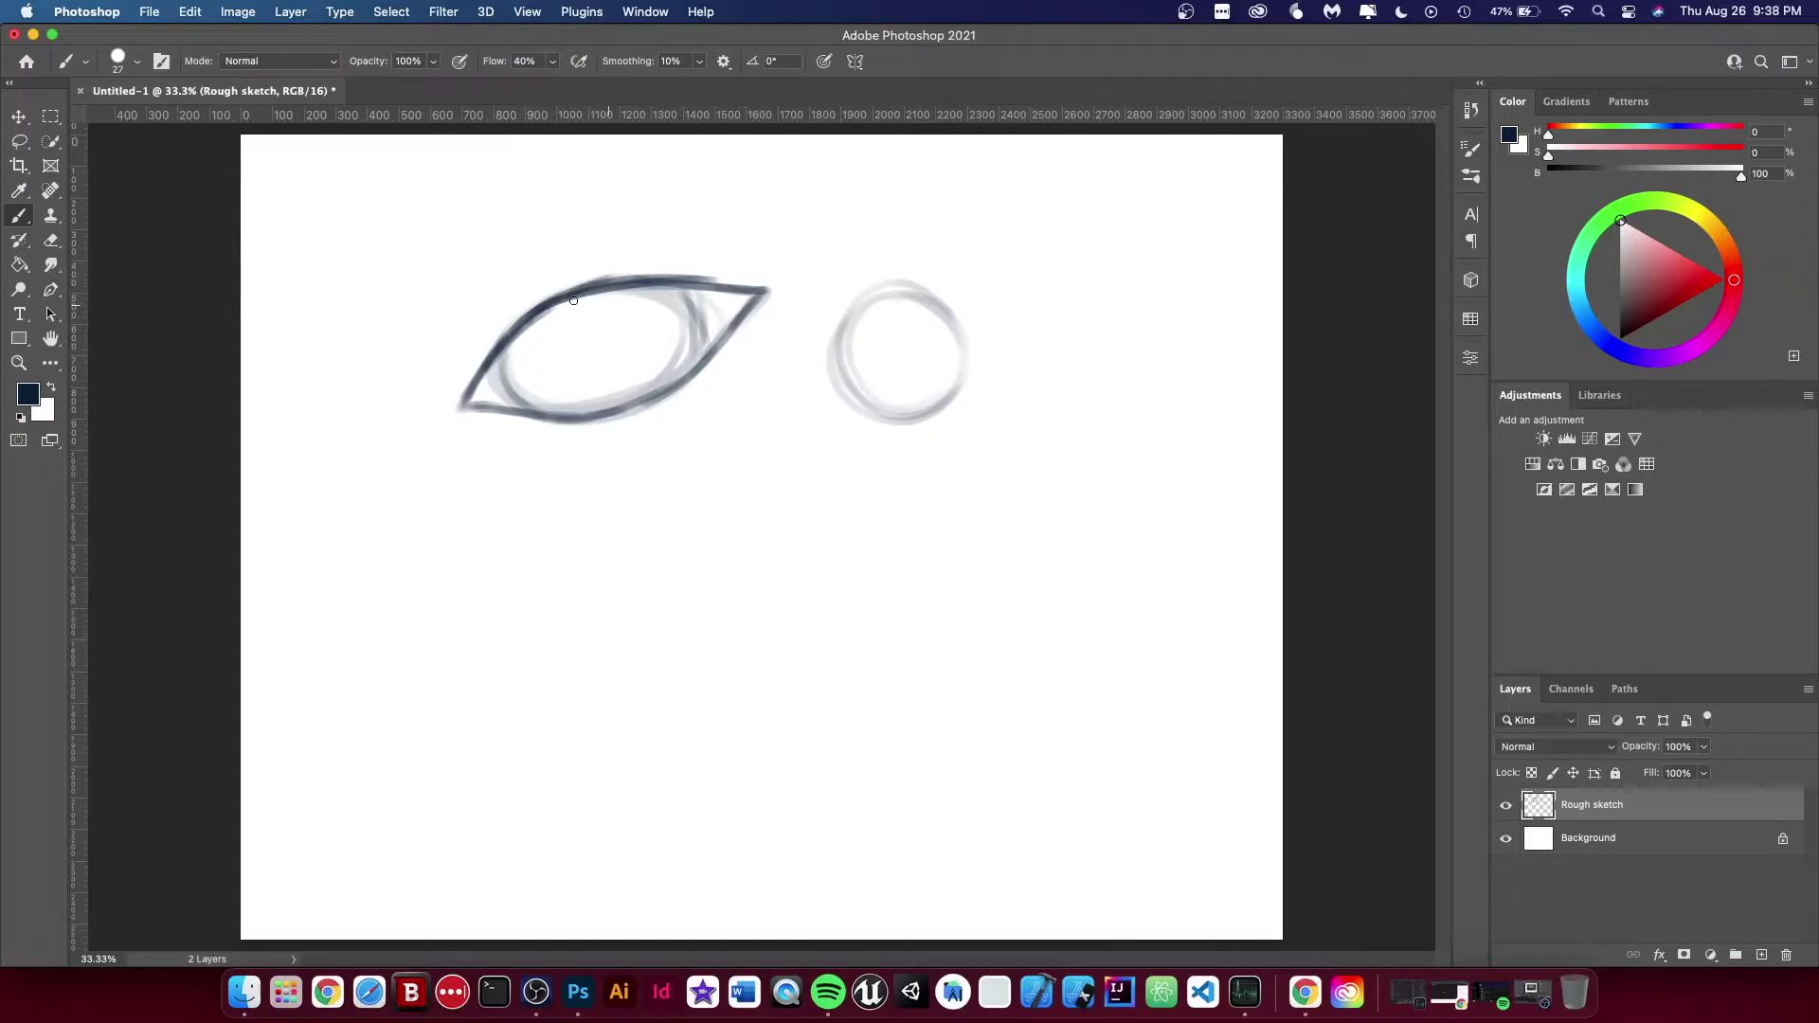
pyautogui.moveTo(580, 407)
pyautogui.mouseDown()
pyautogui.moveTo(587, 295)
pyautogui.moveTo(603, 312)
pyautogui.moveTo(585, 334)
pyautogui.moveTo(562, 323)
pyautogui.moveTo(594, 289)
pyautogui.moveTo(579, 330)
pyautogui.moveTo(596, 302)
pyautogui.moveTo(578, 297)
pyautogui.moveTo(597, 334)
pyautogui.mouseUp()
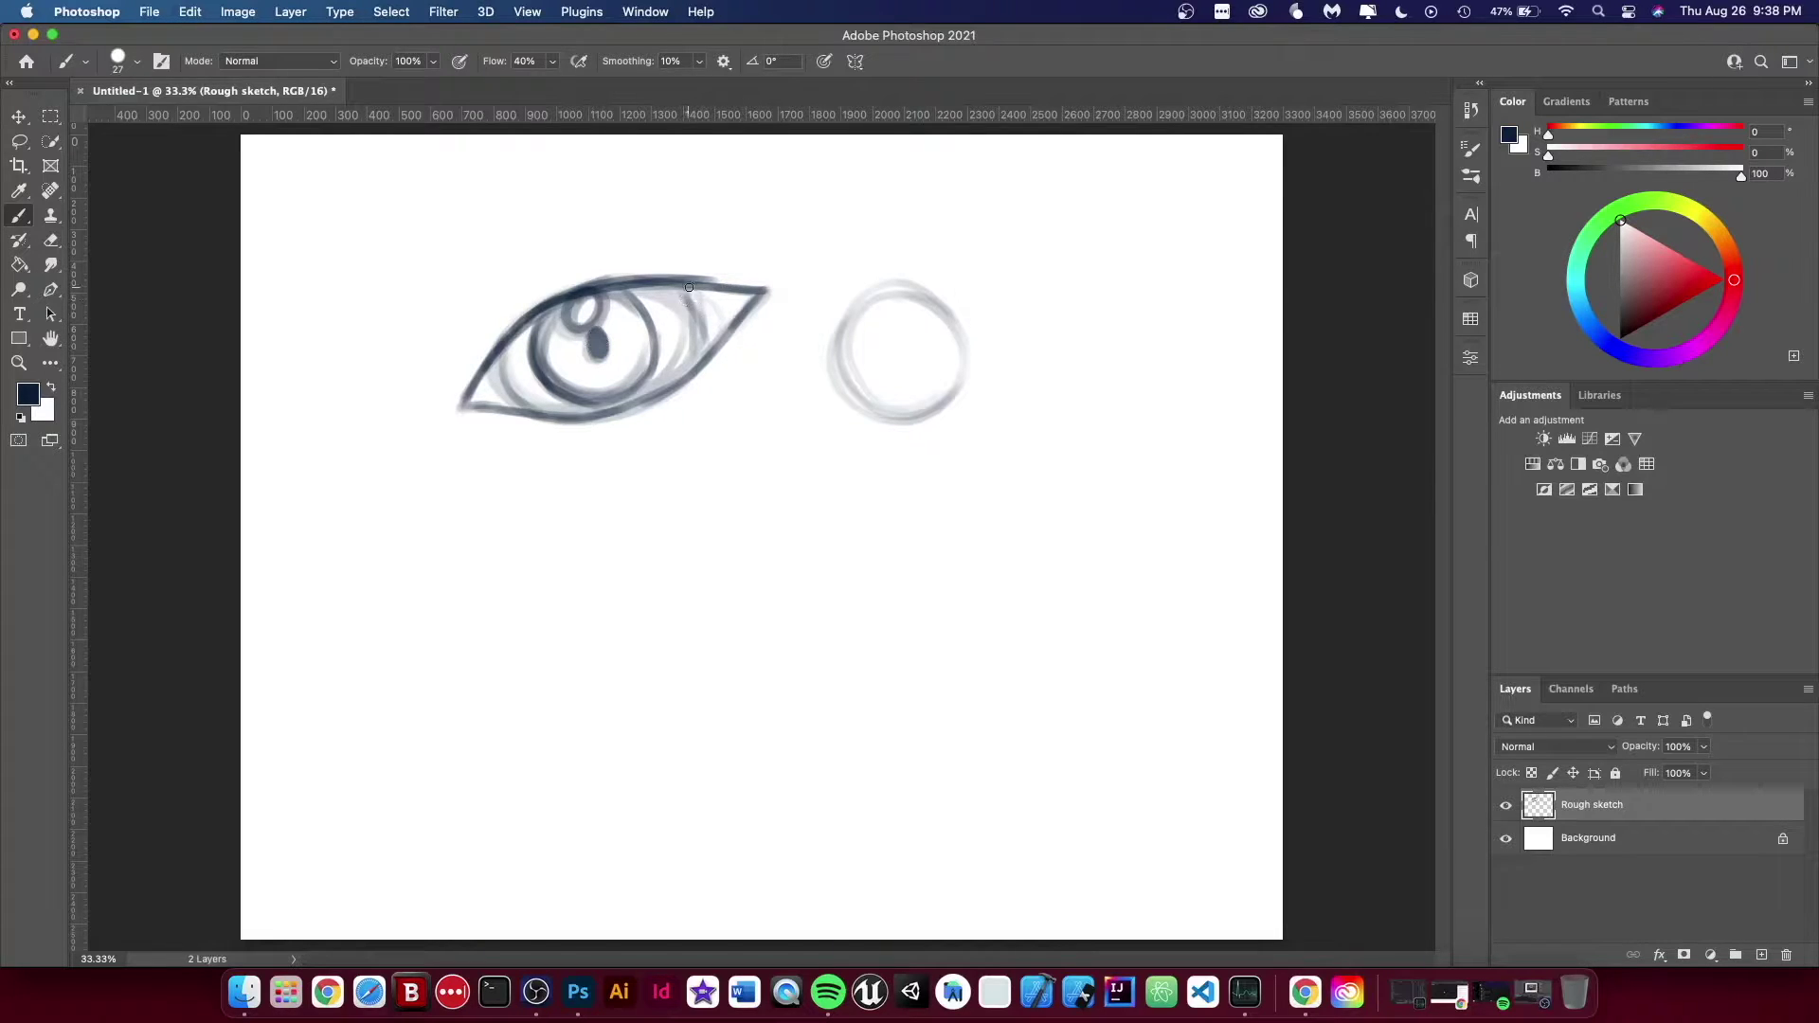
pyautogui.moveTo(469, 347)
pyautogui.mouseDown()
pyautogui.moveTo(520, 284)
pyautogui.moveTo(665, 244)
pyautogui.mouseUp()
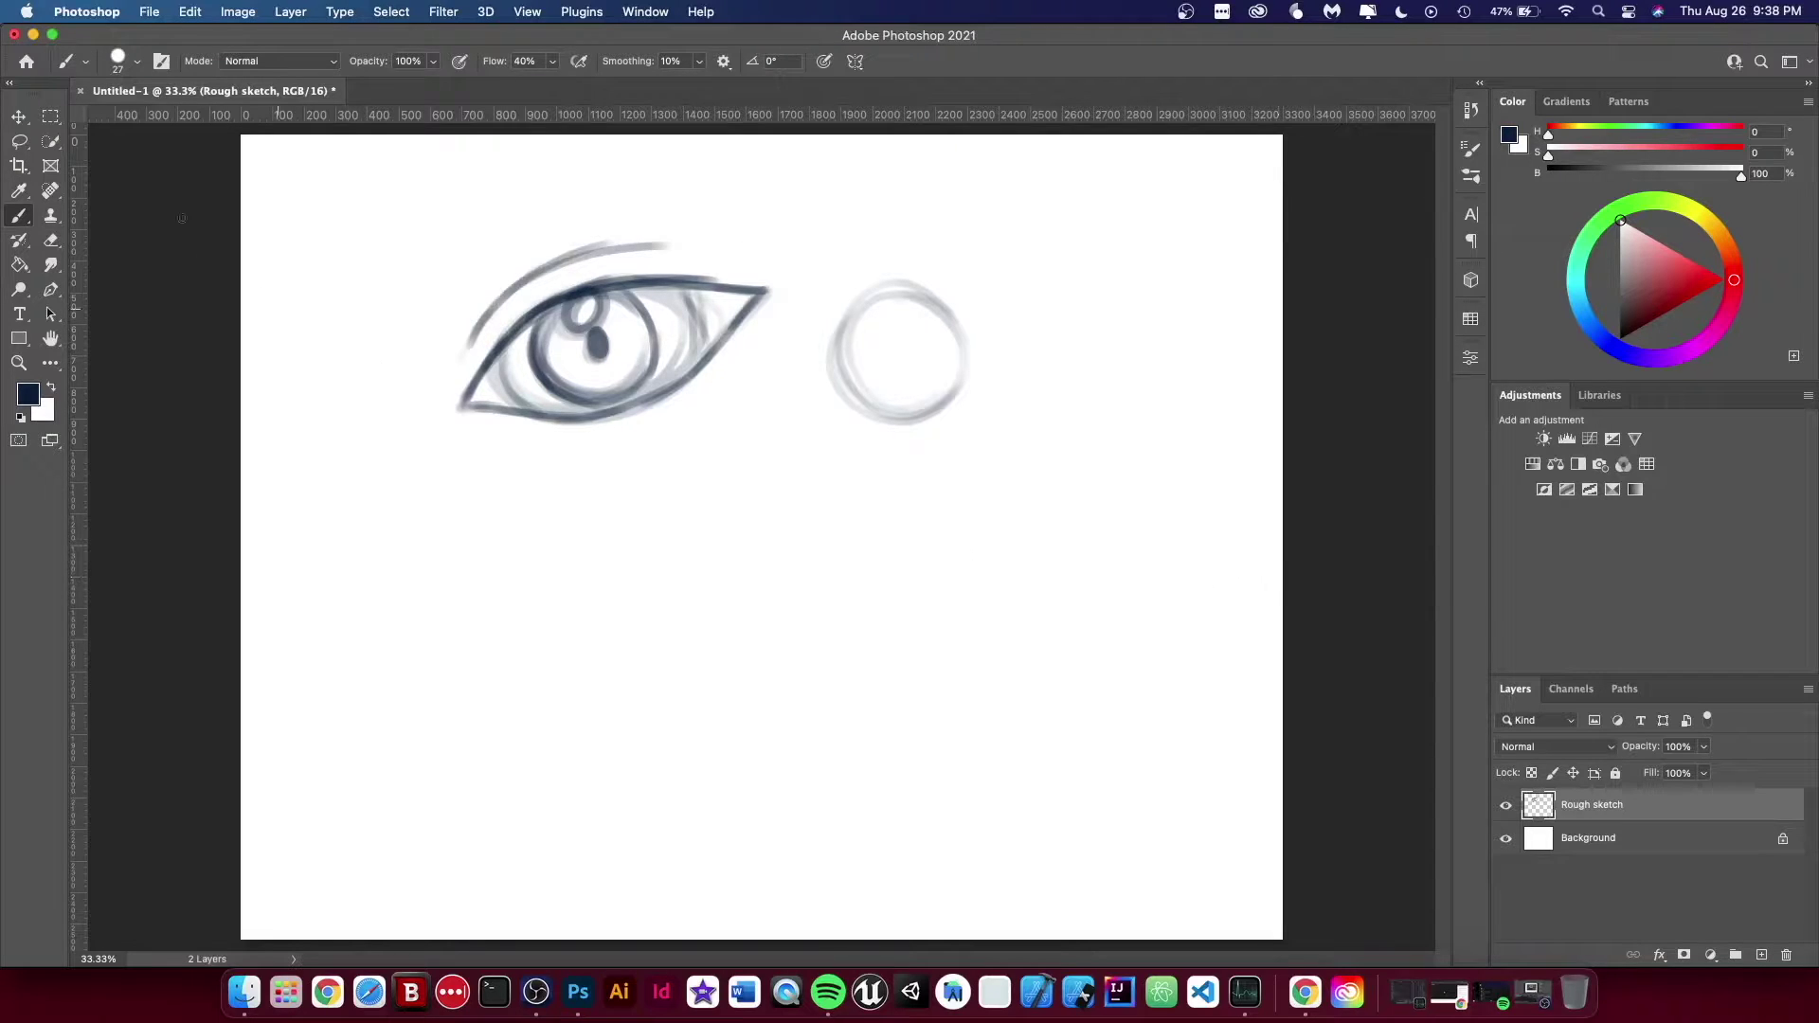
# Reduce the brush size to 12 and sketch a tilted head below the eye with skull circle, centre line, eye line and jaw
pyautogui.press('[')
pyautogui.press('[')
pyautogui.press('[')
pyautogui.moveTo(543, 650); pyautogui.dragTo(784, 565)
pyautogui.moveTo(636, 478); pyautogui.dragTo(713, 763)
pyautogui.moveTo(570, 510)
pyautogui.mouseDown()
pyautogui.moveTo(682, 629)
pyautogui.moveTo(747, 480)
pyautogui.moveTo(548, 568)
pyautogui.moveTo(685, 773)
pyautogui.mouseUp()
pyautogui.moveTo(571, 683); pyautogui.dragTo(718, 772)
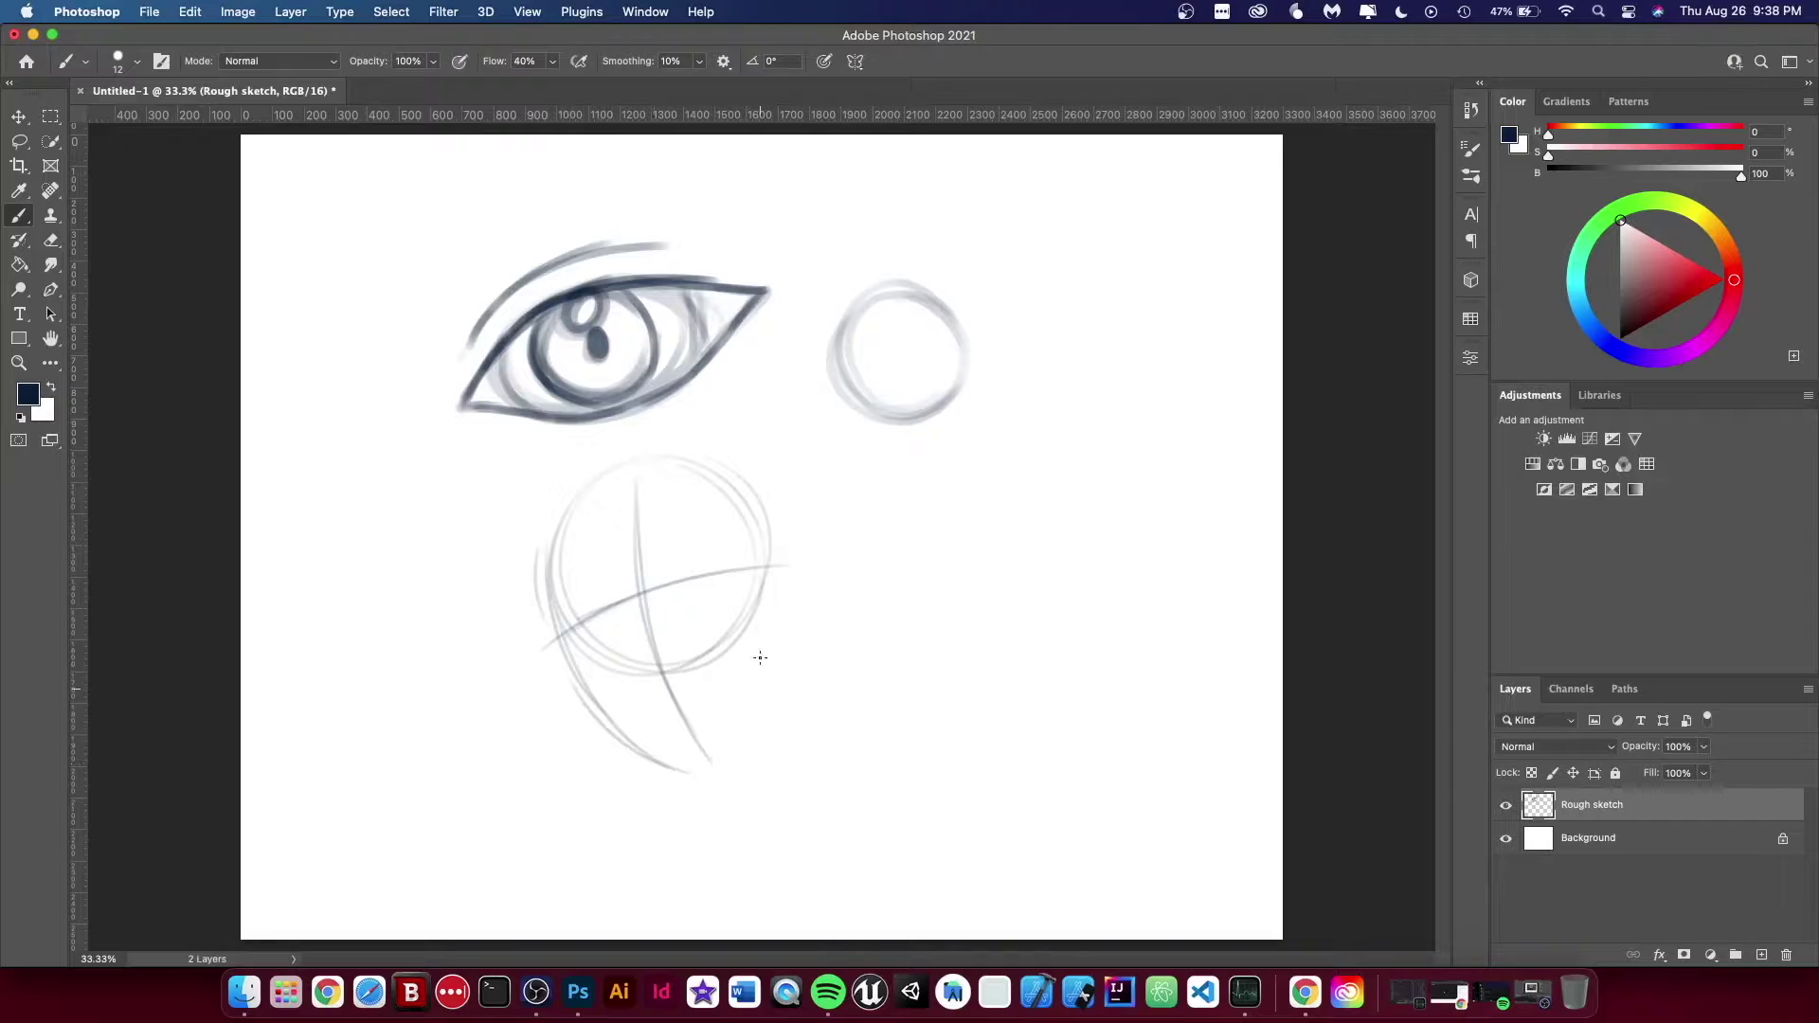
pyautogui.moveTo(763, 580)
pyautogui.mouseDown()
pyautogui.moveTo(772, 683)
pyautogui.moveTo(720, 762)
pyautogui.mouseUp()
pyautogui.moveTo(596, 701)
pyautogui.mouseDown()
pyautogui.moveTo(557, 633)
pyautogui.moveTo(652, 762)
pyautogui.moveTo(741, 760)
pyautogui.moveTo(731, 668)
pyautogui.moveTo(734, 759)
pyautogui.mouseUp()
pyautogui.moveTo(764, 587); pyautogui.dragTo(769, 674)
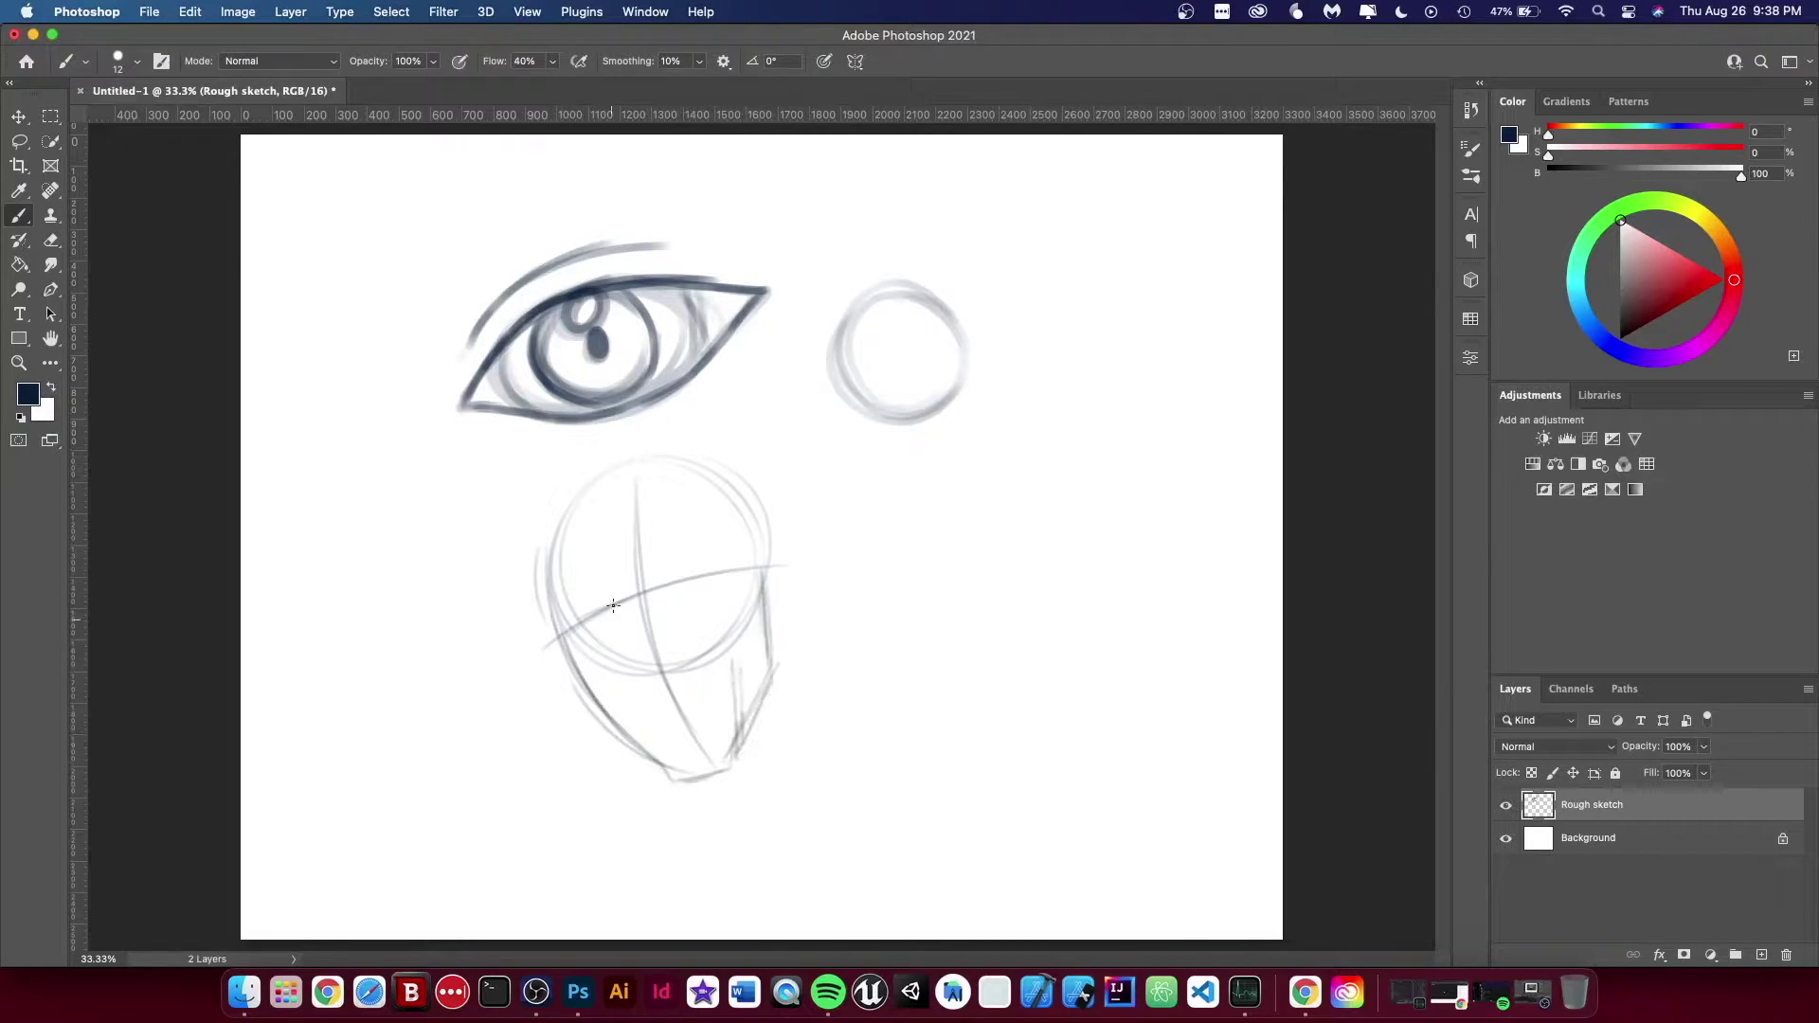
# Sketch the brow, nose and two curved upper eyelids onto the head construction
pyautogui.moveTo(569, 581)
pyautogui.mouseDown()
pyautogui.moveTo(630, 574)
pyautogui.moveTo(629, 667)
pyautogui.moveTo(662, 639)
pyautogui.moveTo(632, 664)
pyautogui.moveTo(665, 671)
pyautogui.moveTo(632, 667)
pyautogui.moveTo(645, 559)
pyautogui.moveTo(618, 510)
pyautogui.moveTo(632, 598)
pyautogui.mouseUp()
pyautogui.moveTo(617, 474)
pyautogui.mouseDown()
pyautogui.moveTo(606, 574)
pyautogui.moveTo(665, 561)
pyautogui.mouseUp()
pyautogui.moveTo(666, 566); pyautogui.dragTo(633, 606)
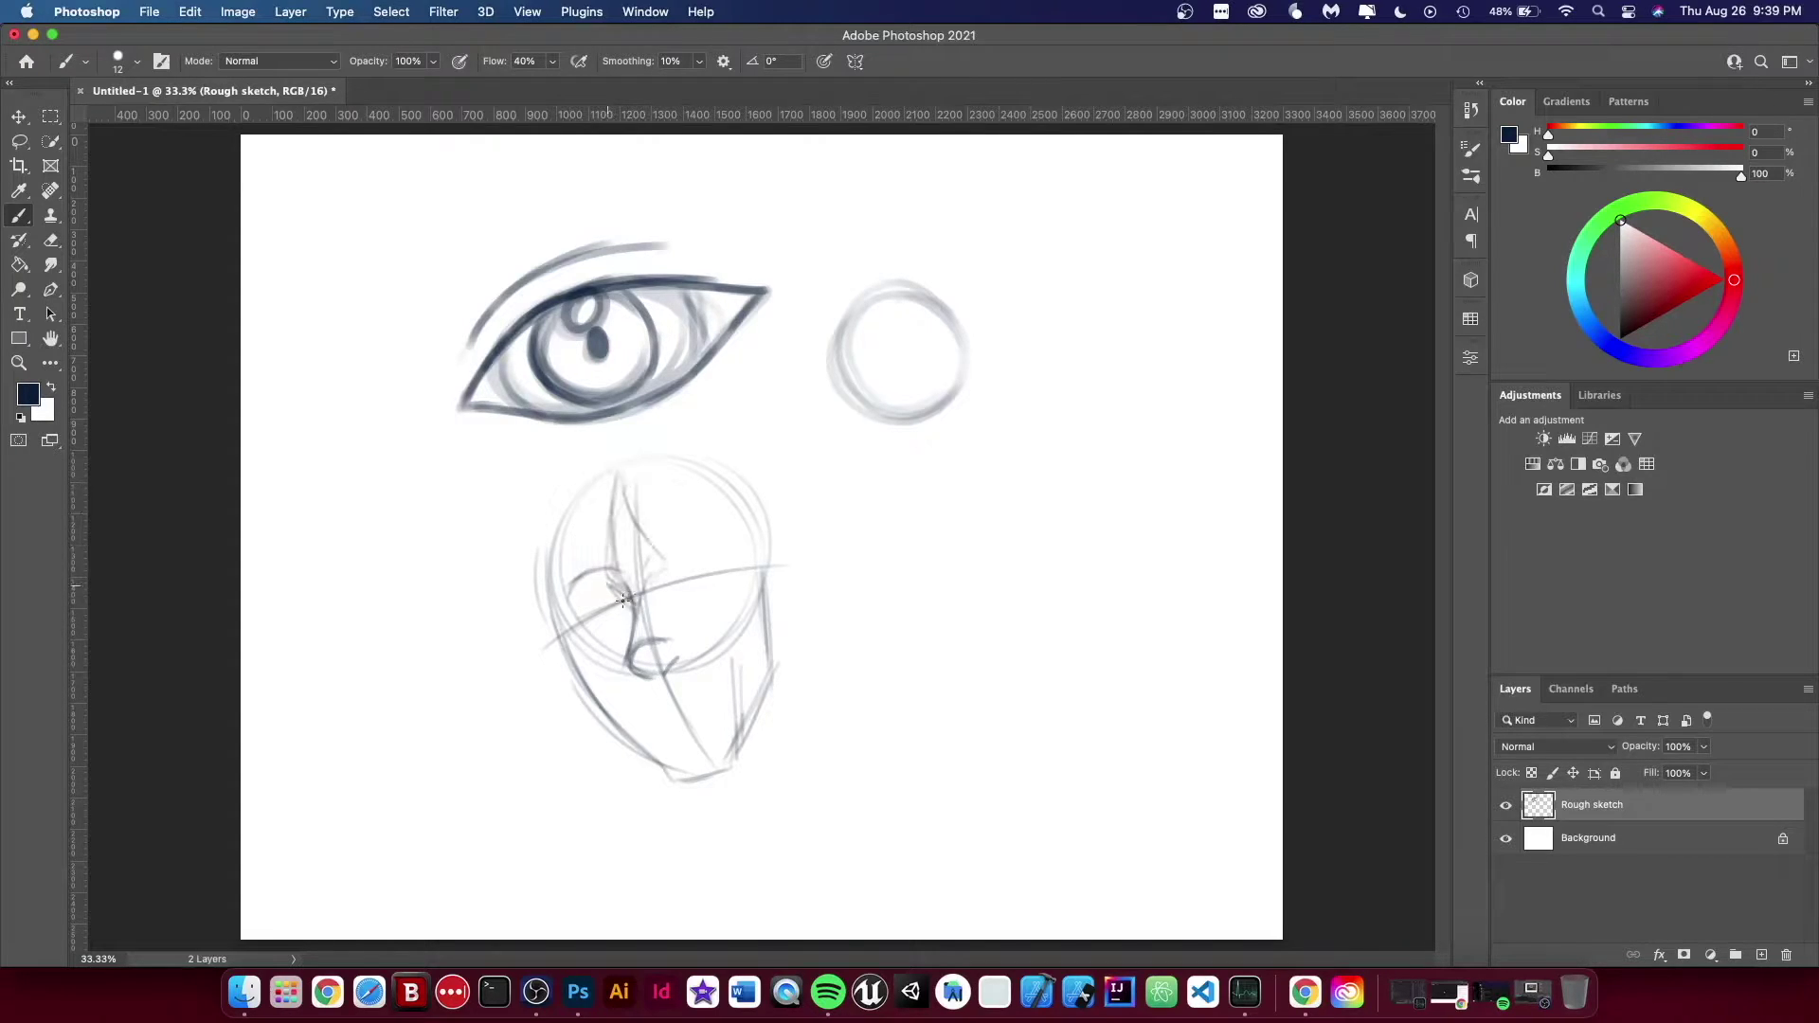
pyautogui.moveTo(618, 487); pyautogui.dragTo(628, 596)
pyautogui.moveTo(620, 570); pyautogui.dragTo(666, 565)
pyautogui.moveTo(607, 538)
pyautogui.mouseDown()
pyautogui.moveTo(568, 595)
pyautogui.moveTo(622, 596)
pyautogui.moveTo(667, 561)
pyautogui.moveTo(710, 559)
pyautogui.moveTo(675, 614)
pyautogui.moveTo(598, 588)
pyautogui.moveTo(567, 635)
pyautogui.moveTo(594, 584)
pyautogui.moveTo(618, 593)
pyautogui.moveTo(567, 635)
pyautogui.moveTo(595, 585)
pyautogui.moveTo(626, 608)
pyautogui.moveTo(572, 636)
pyautogui.moveTo(621, 609)
pyautogui.moveTo(581, 592)
pyautogui.moveTo(672, 592)
pyautogui.moveTo(658, 576)
pyautogui.moveTo(681, 557)
pyautogui.moveTo(721, 576)
pyautogui.moveTo(690, 561)
pyautogui.moveTo(656, 584)
pyautogui.moveTo(727, 573)
pyautogui.mouseUp()
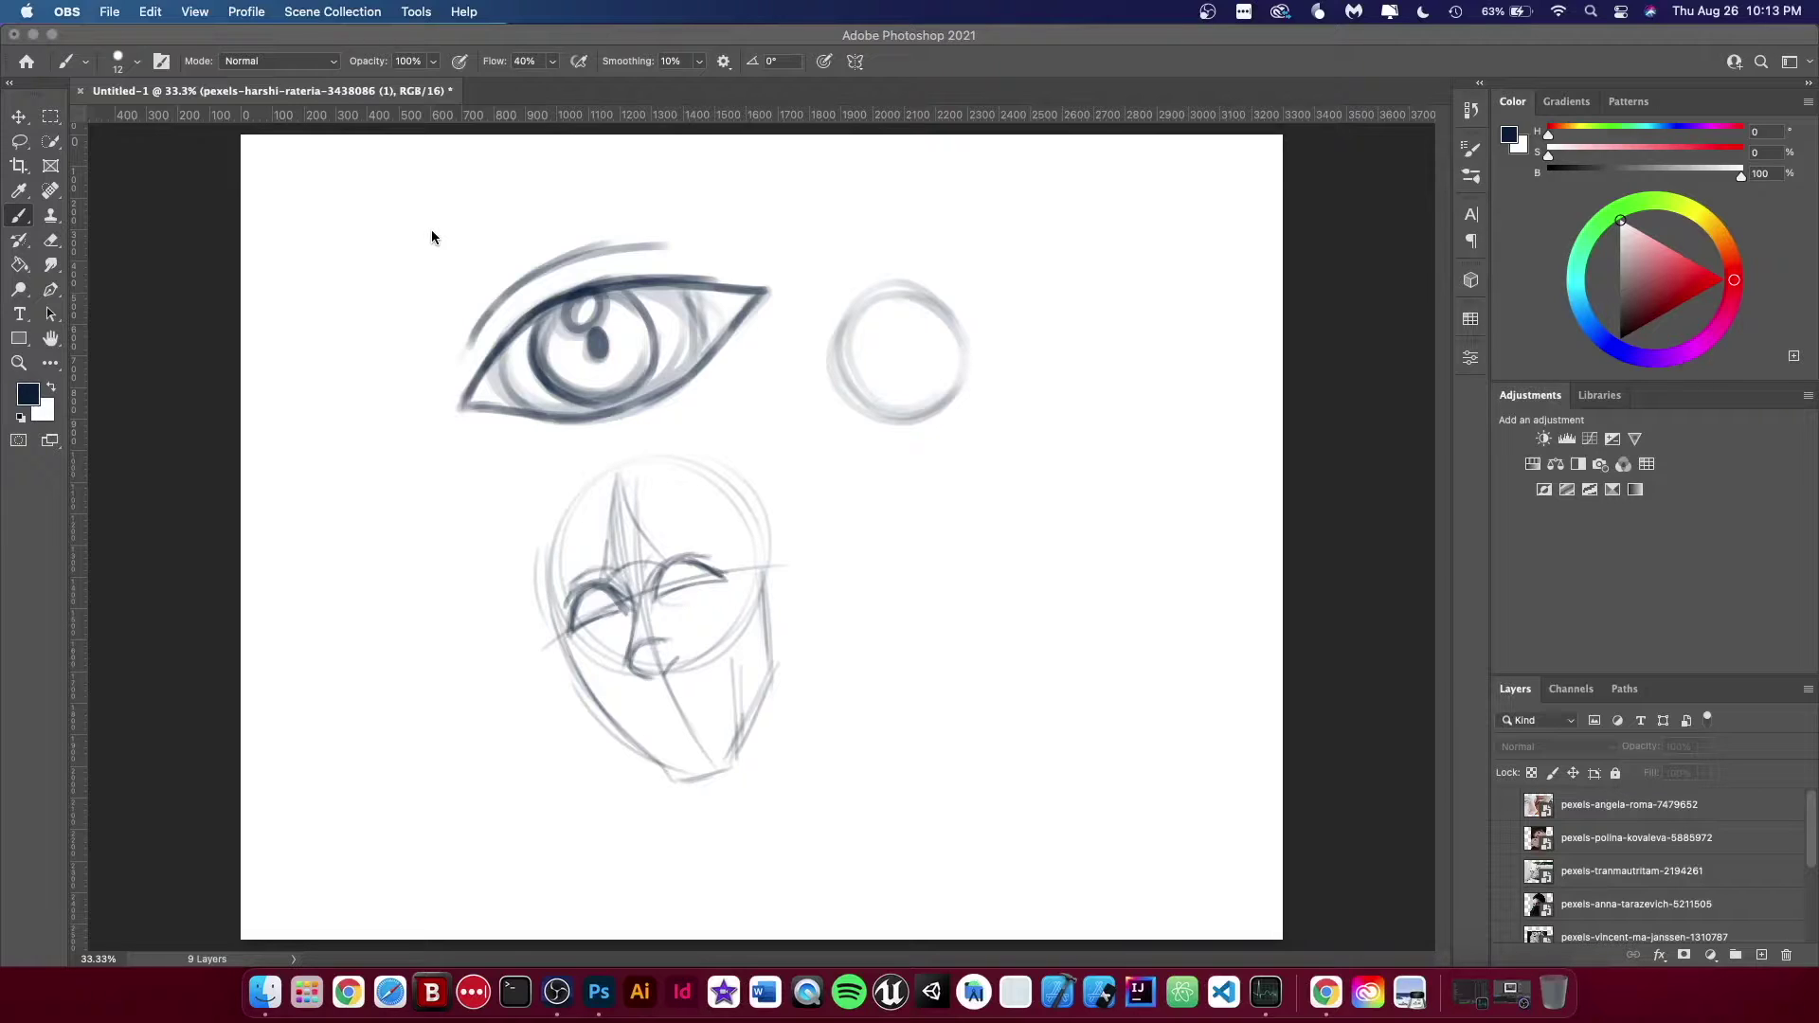
# Add a new layer named "rough sketch 2" directly above the Rough sketch layer
pyautogui.moveTo(1810, 857); pyautogui.dragTo(1817, 939)
pyautogui.click(1760, 954)
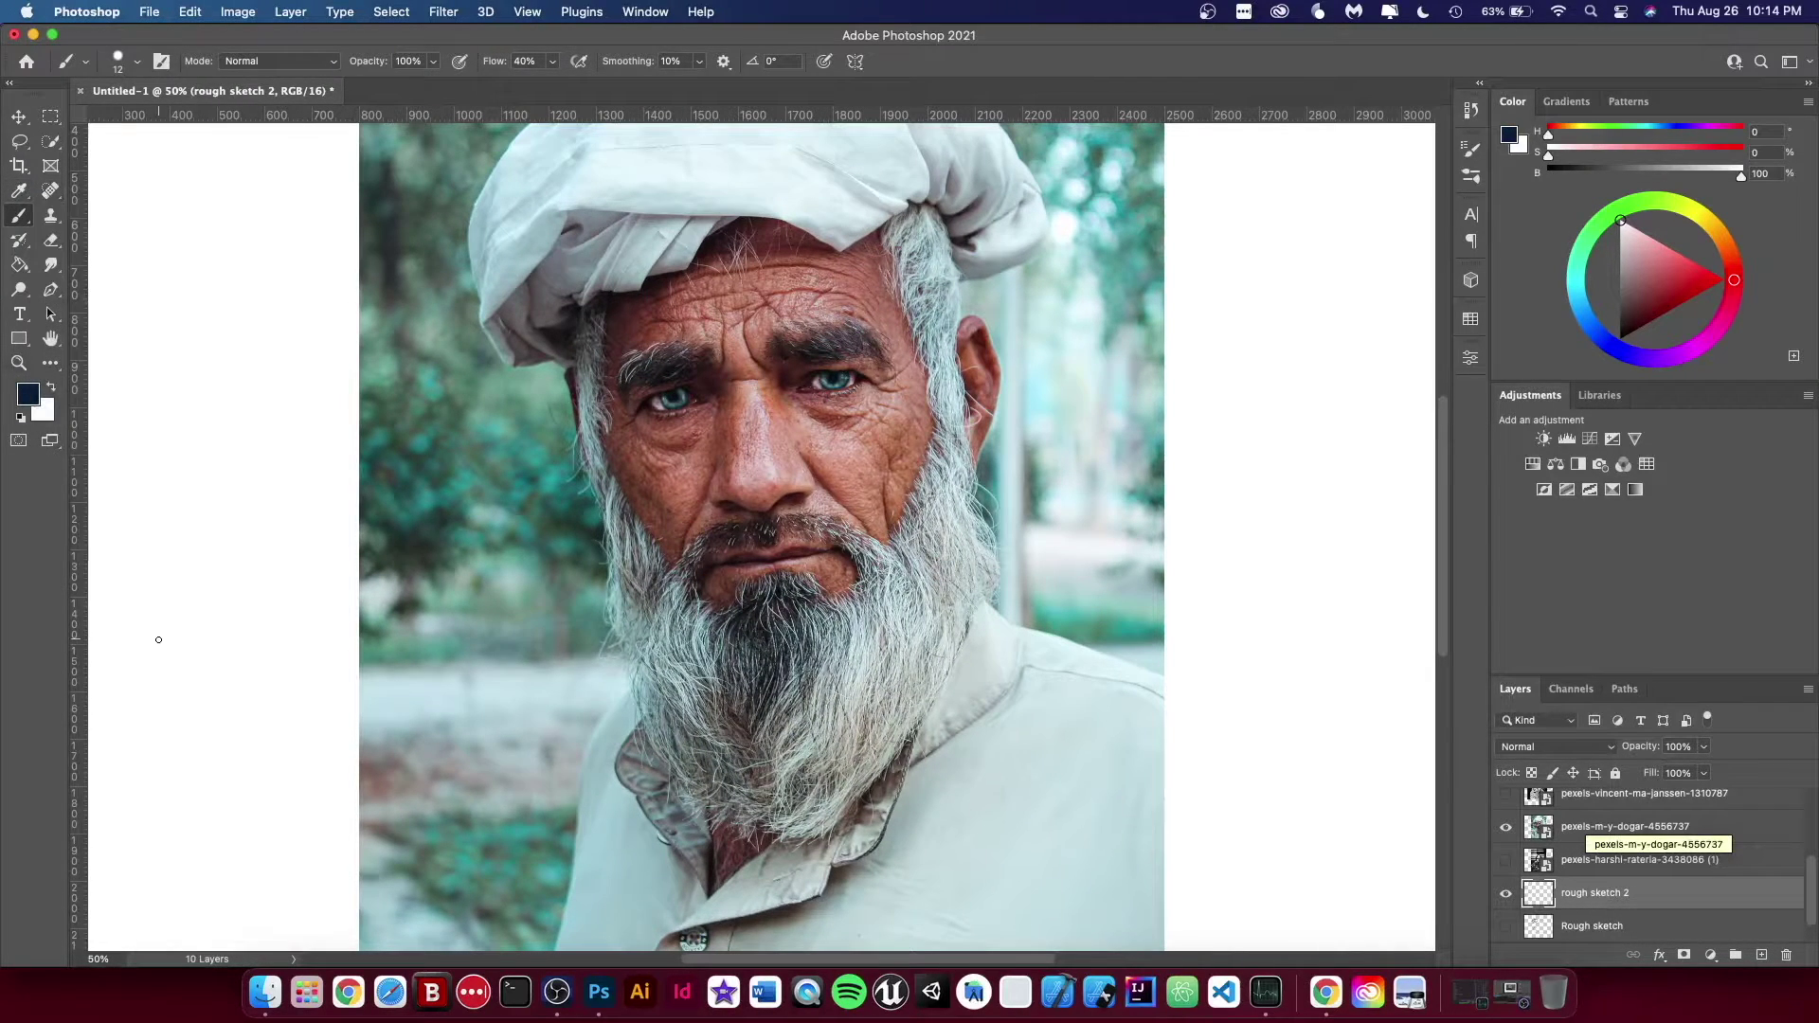
# Set the foreground colour to a medium blue
pyautogui.click(18, 191)
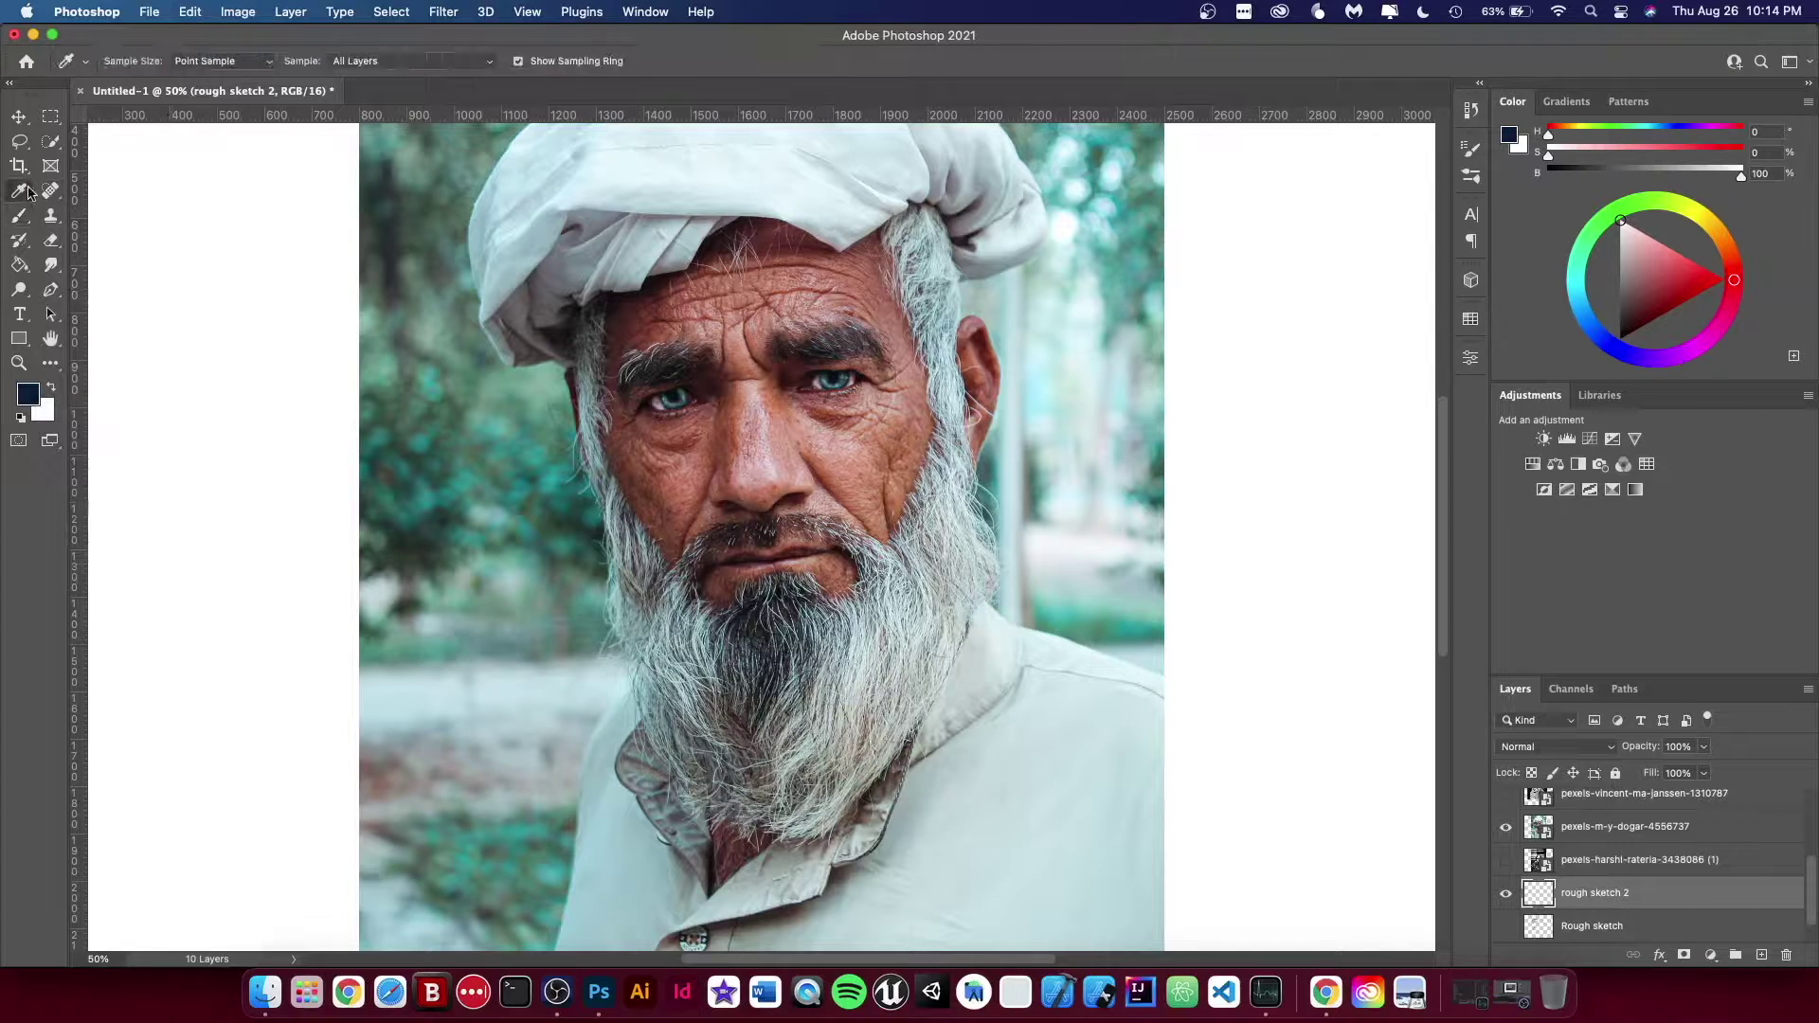
pyautogui.click(27, 392)
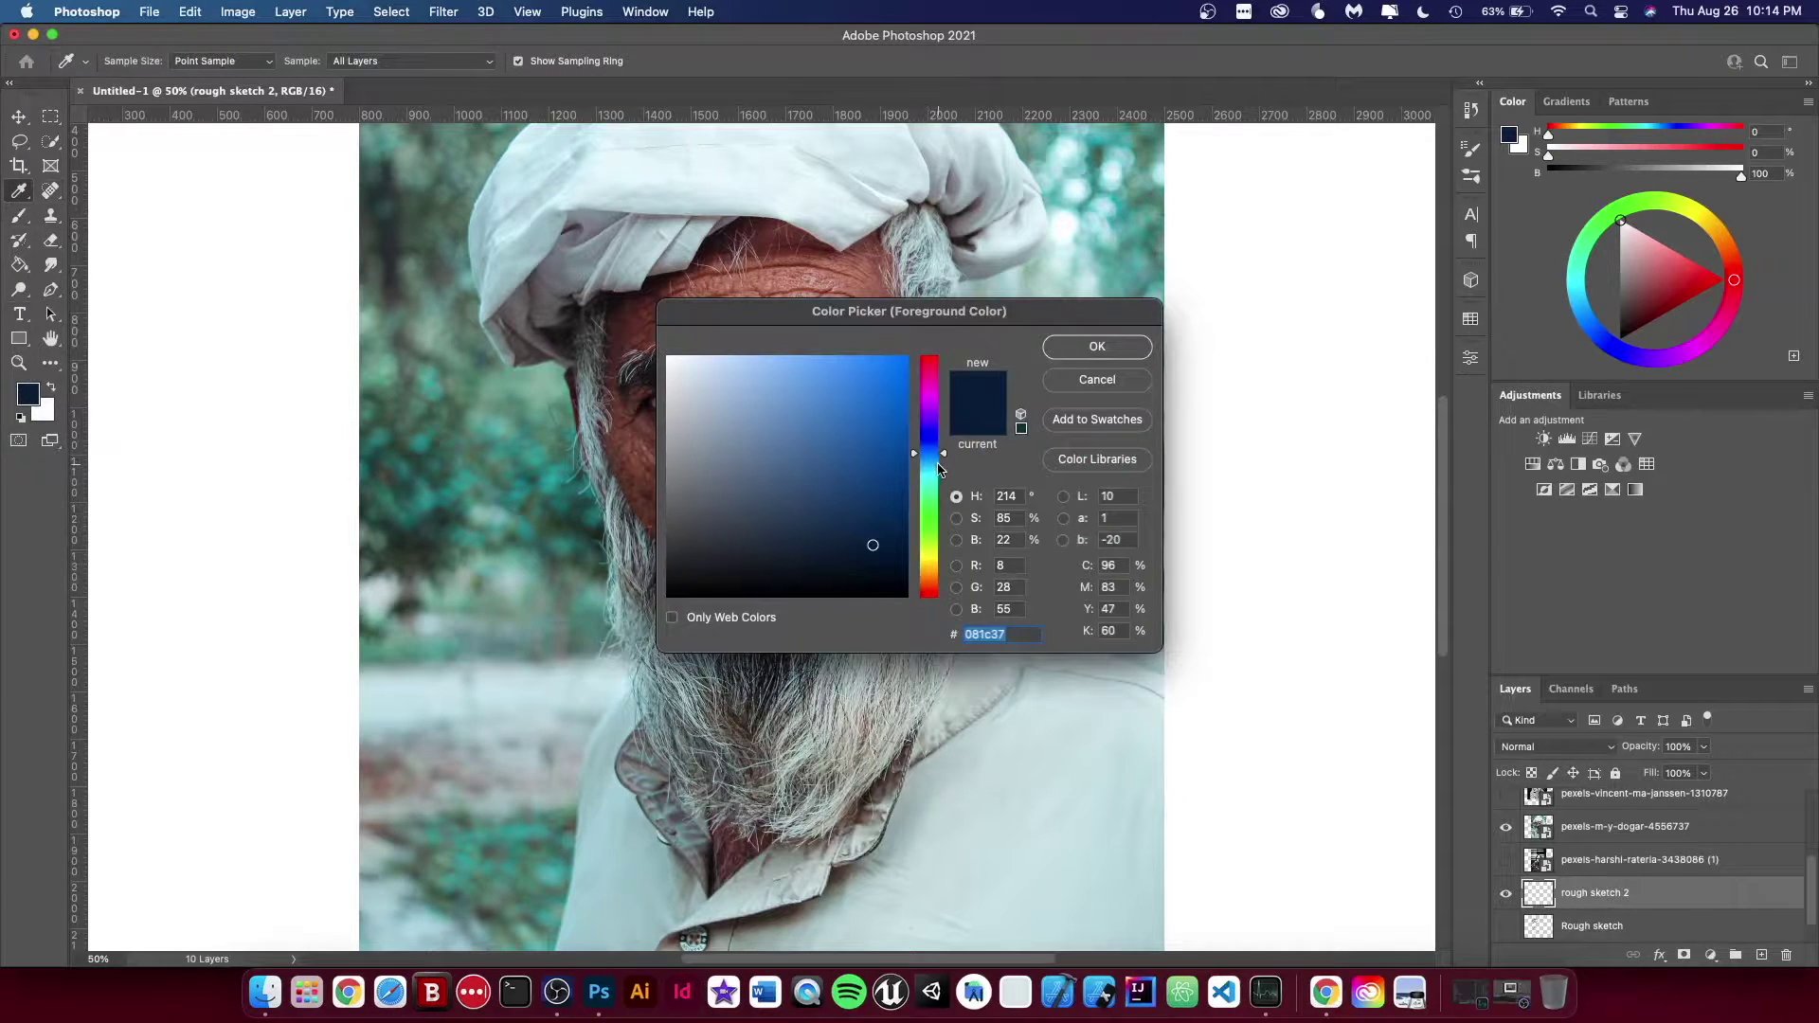
pyautogui.moveTo(938, 451); pyautogui.dragTo(940, 462)
pyautogui.click(893, 403)
pyautogui.click(1109, 347)
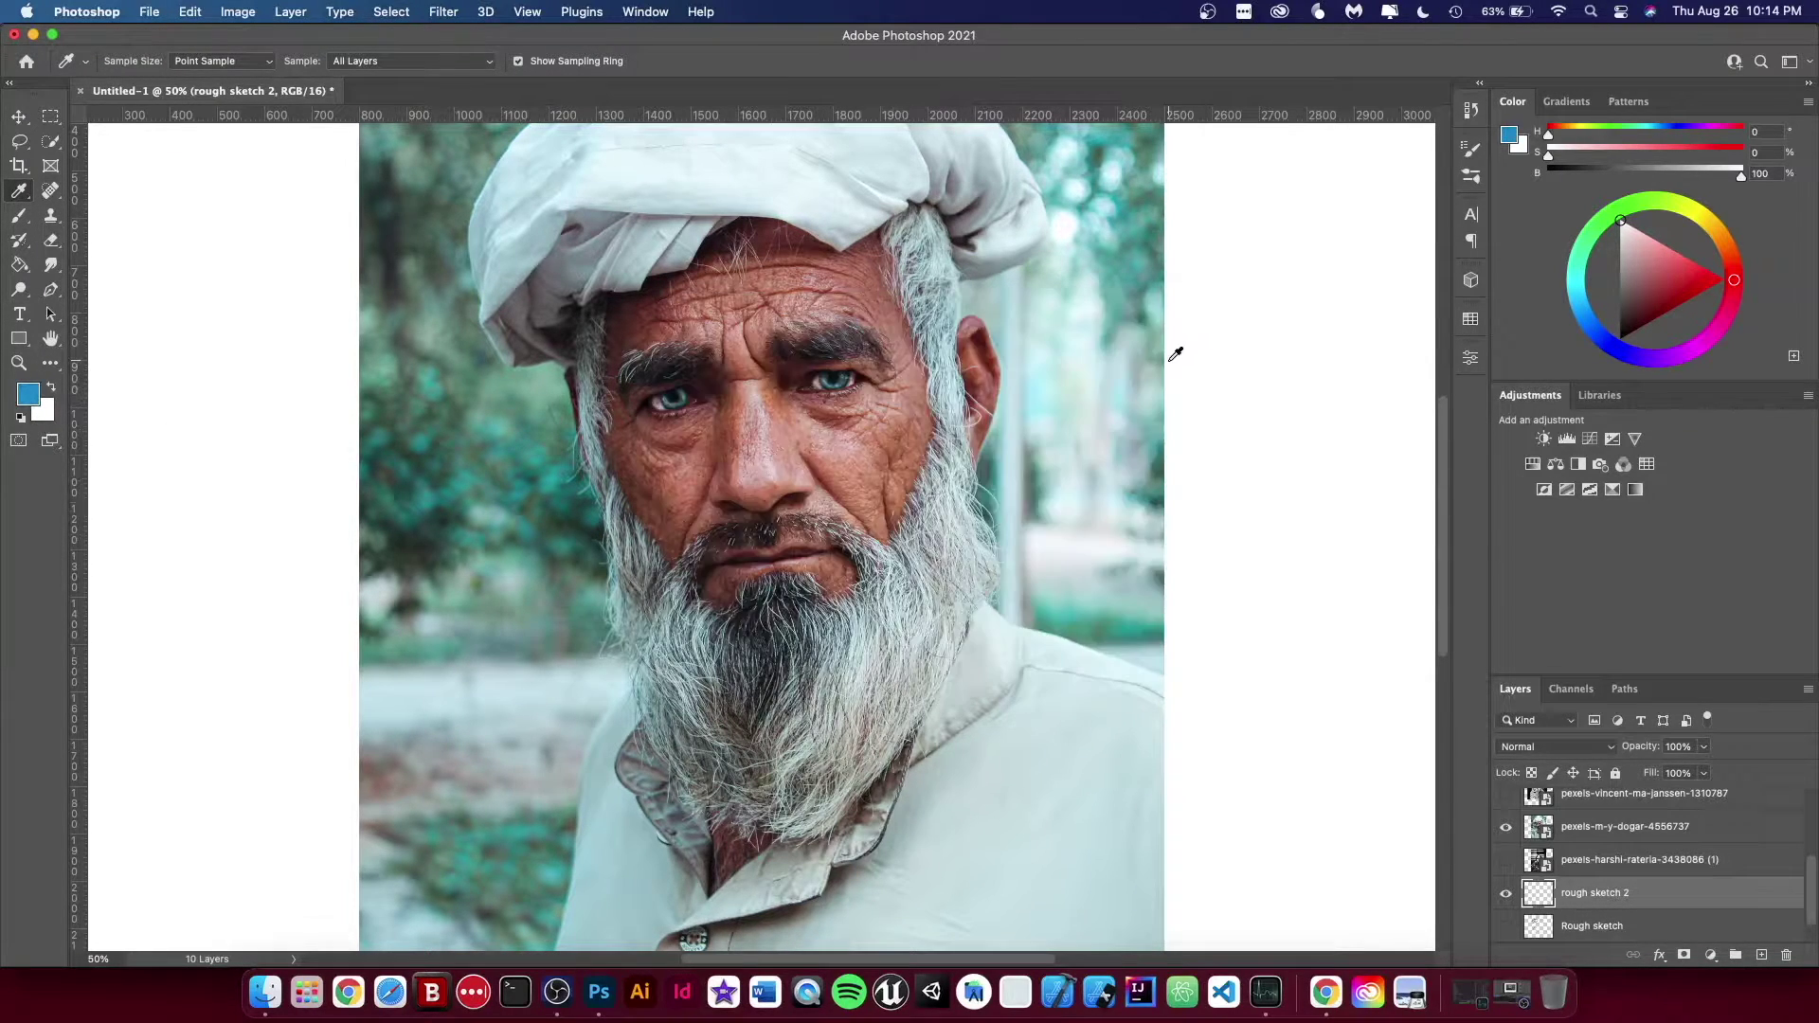
# Set the foreground colour to a bright red-orange
pyautogui.click(28, 393)
pyautogui.click(931, 530)
pyautogui.moveTo(931, 532); pyautogui.dragTo(932, 589)
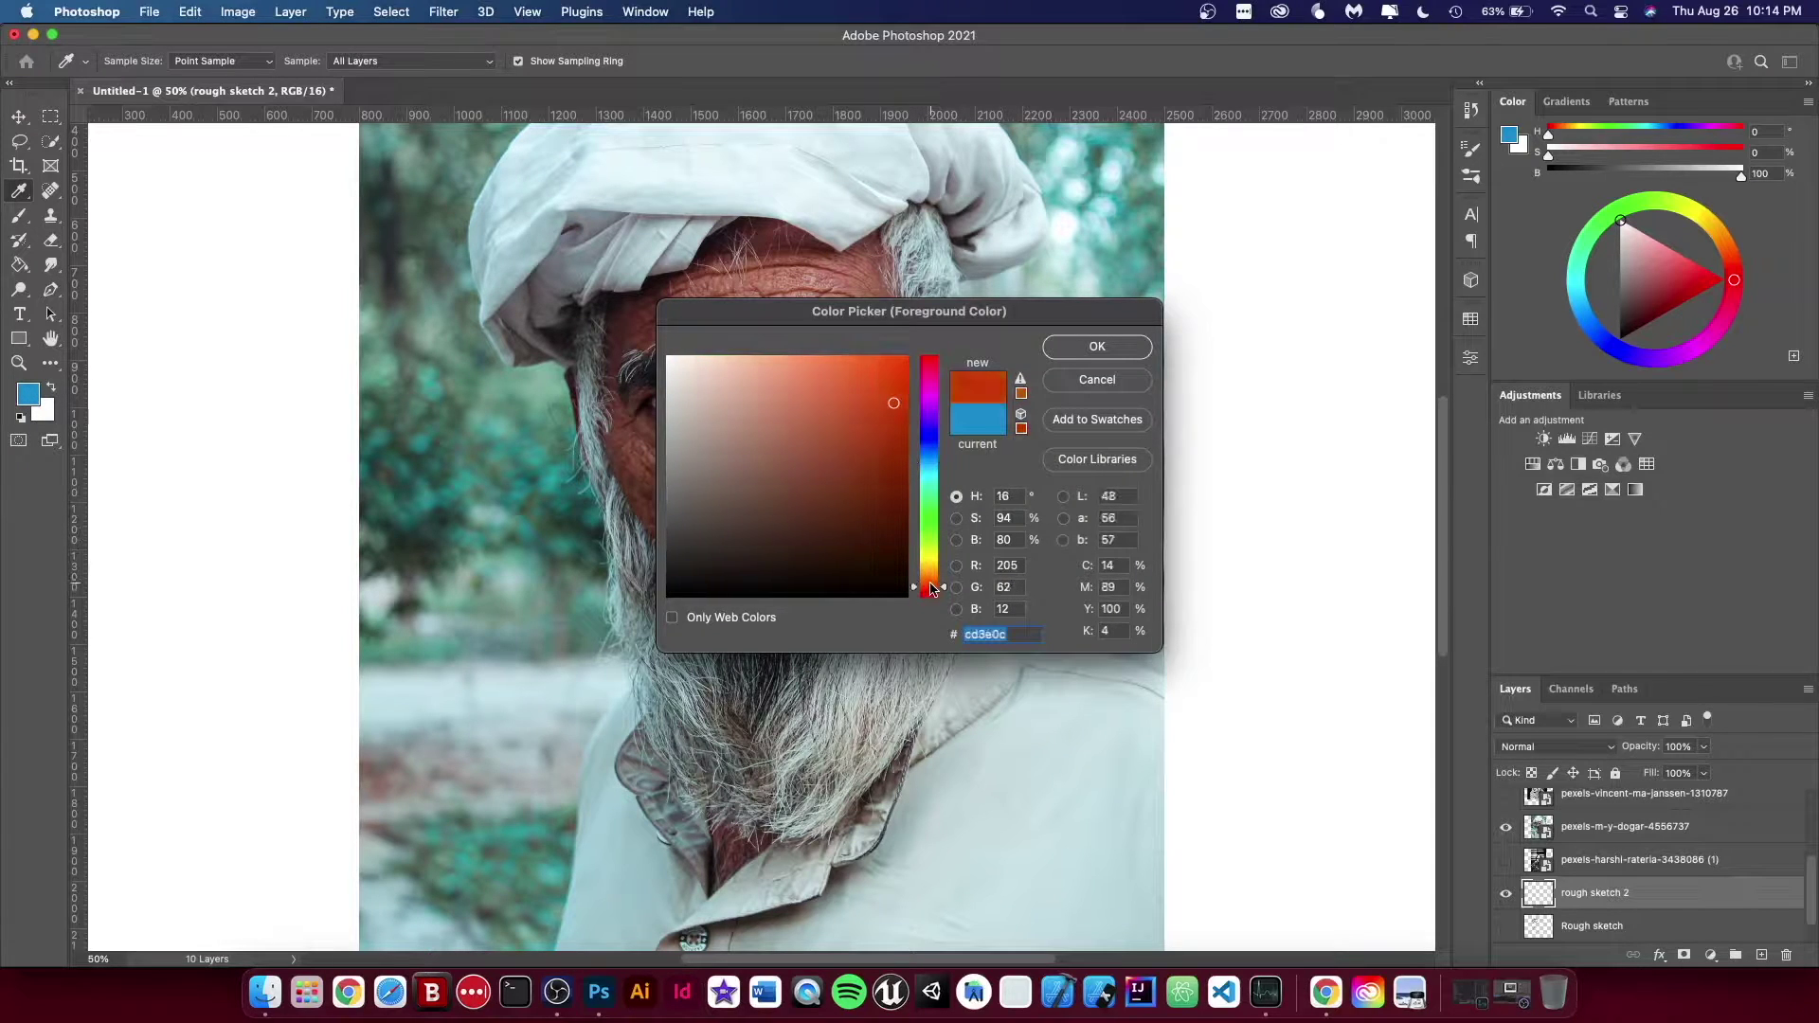
pyautogui.click(886, 373)
pyautogui.click(1092, 348)
# Set the Brush tool's size to 7 and move the rough sketch 2 layer above the bearded man's photo
pyautogui.click(18, 218)
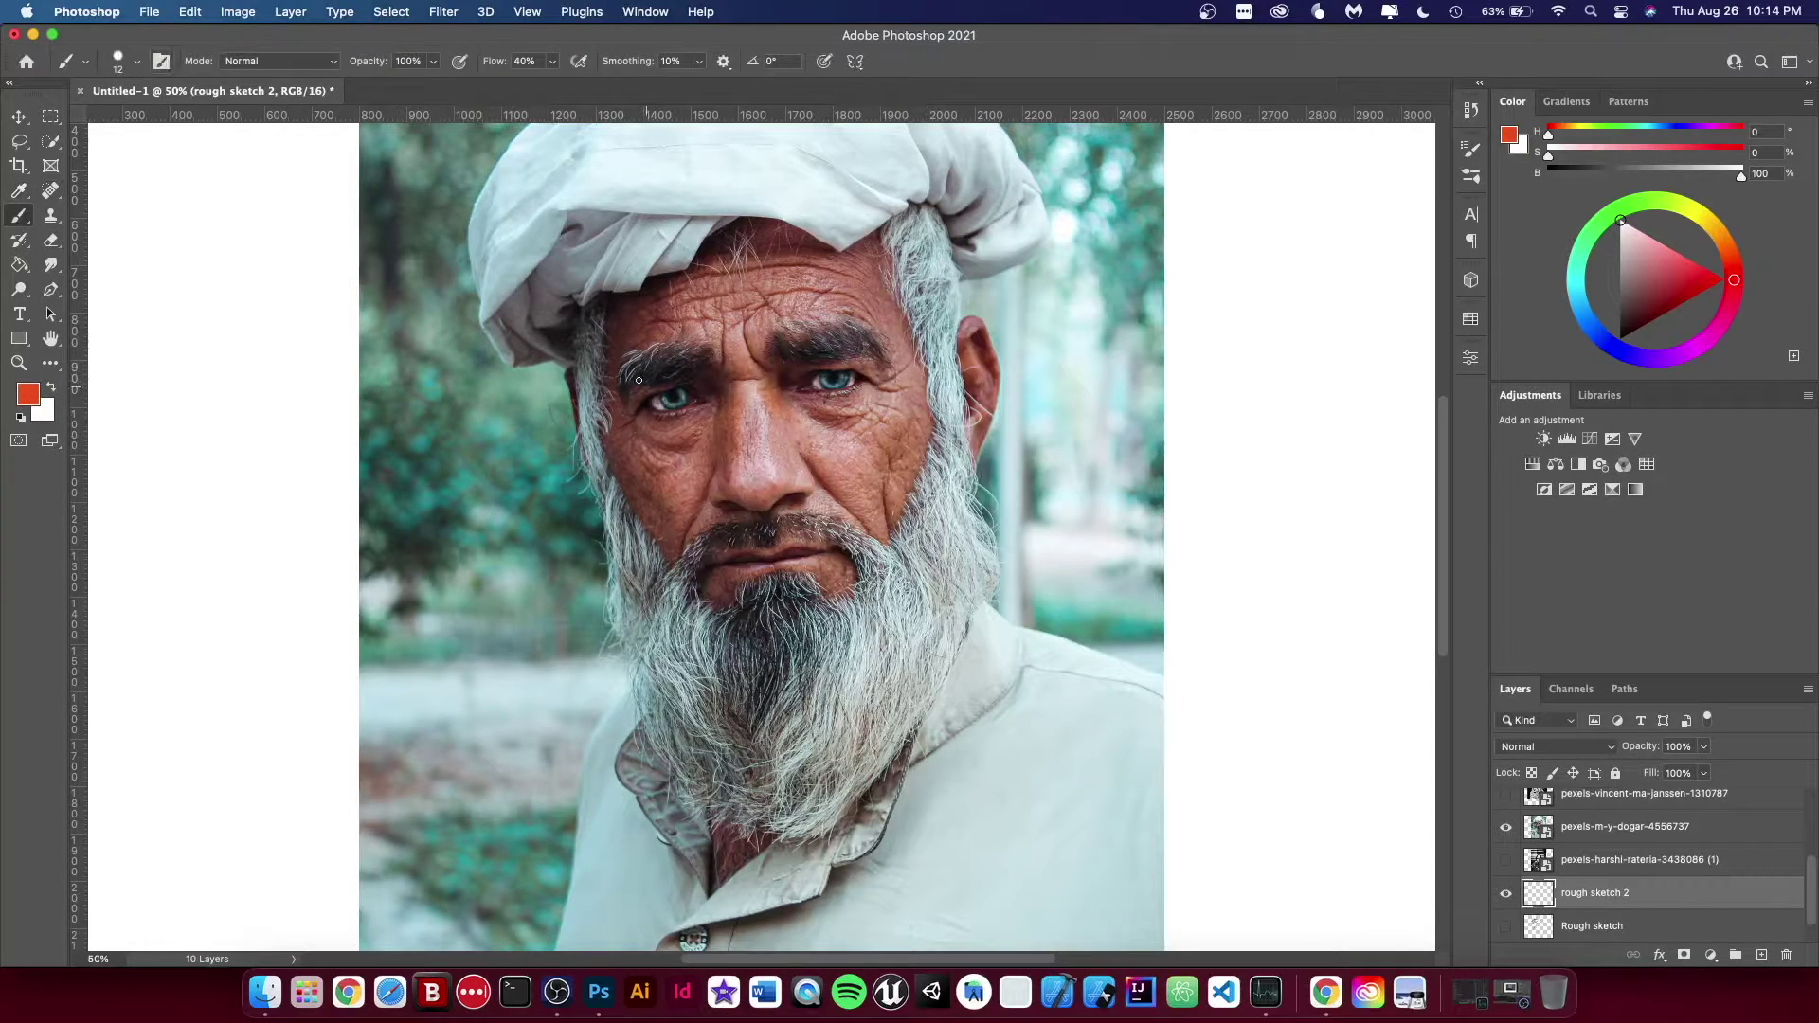
pyautogui.click(137, 62)
pyautogui.click(53, 726)
pyautogui.moveTo(1592, 895); pyautogui.dragTo(1598, 826)
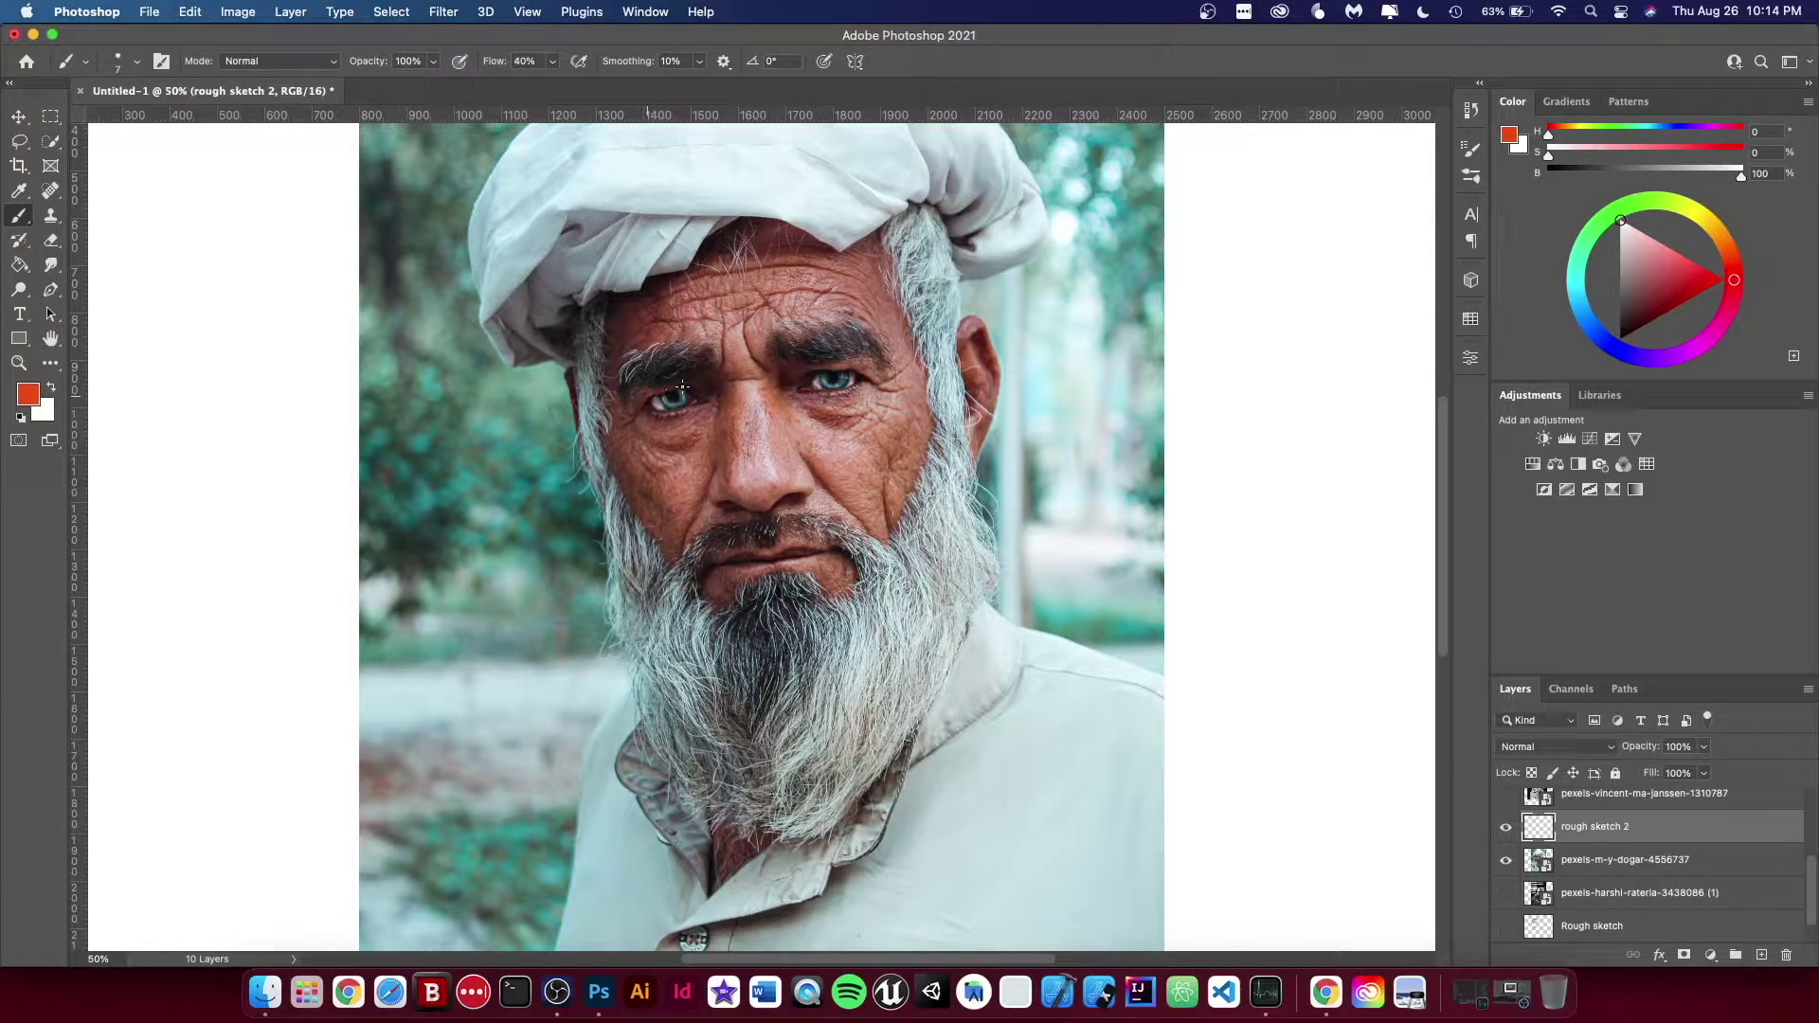
# Trace the simplified outlines of both of the bearded man's eyes and check them with the photo hidden
pyautogui.moveTo(685, 388)
pyautogui.mouseDown()
pyautogui.moveTo(699, 403)
pyautogui.moveTo(681, 411)
pyautogui.mouseUp()
pyautogui.moveTo(801, 389); pyautogui.dragTo(856, 383)
pyautogui.click(1508, 862)
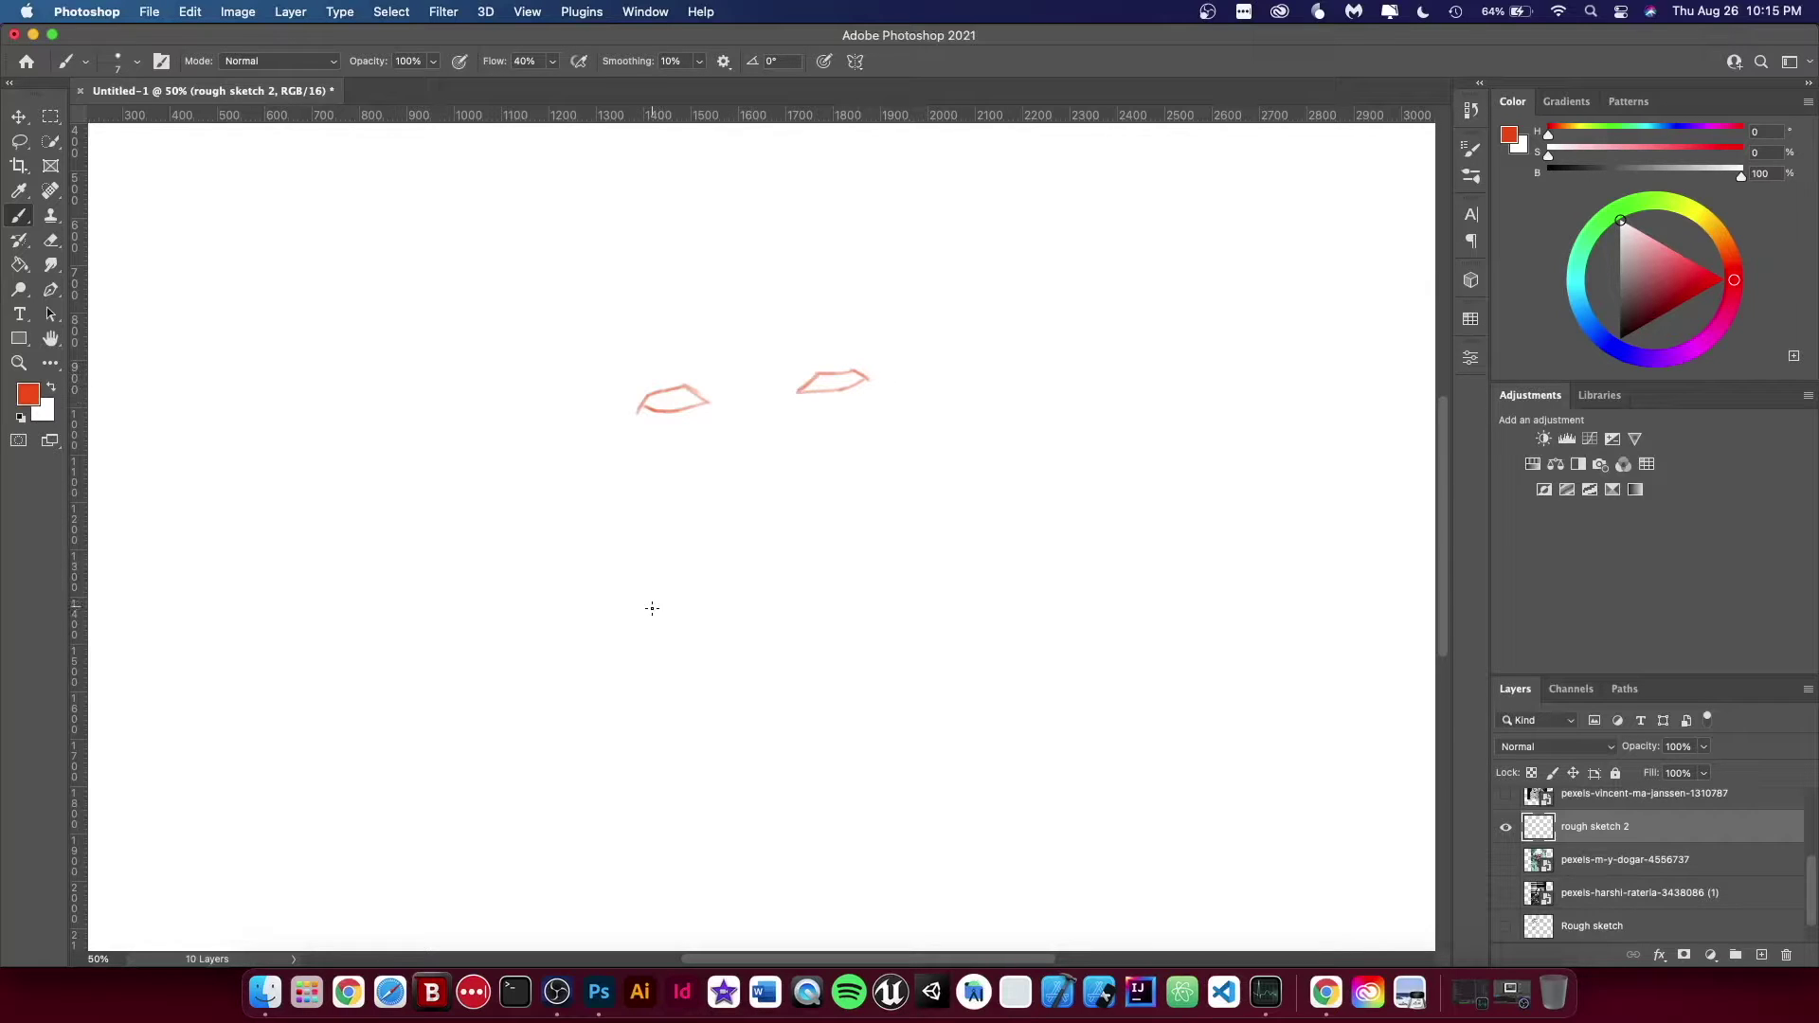
pyautogui.click(1506, 861)
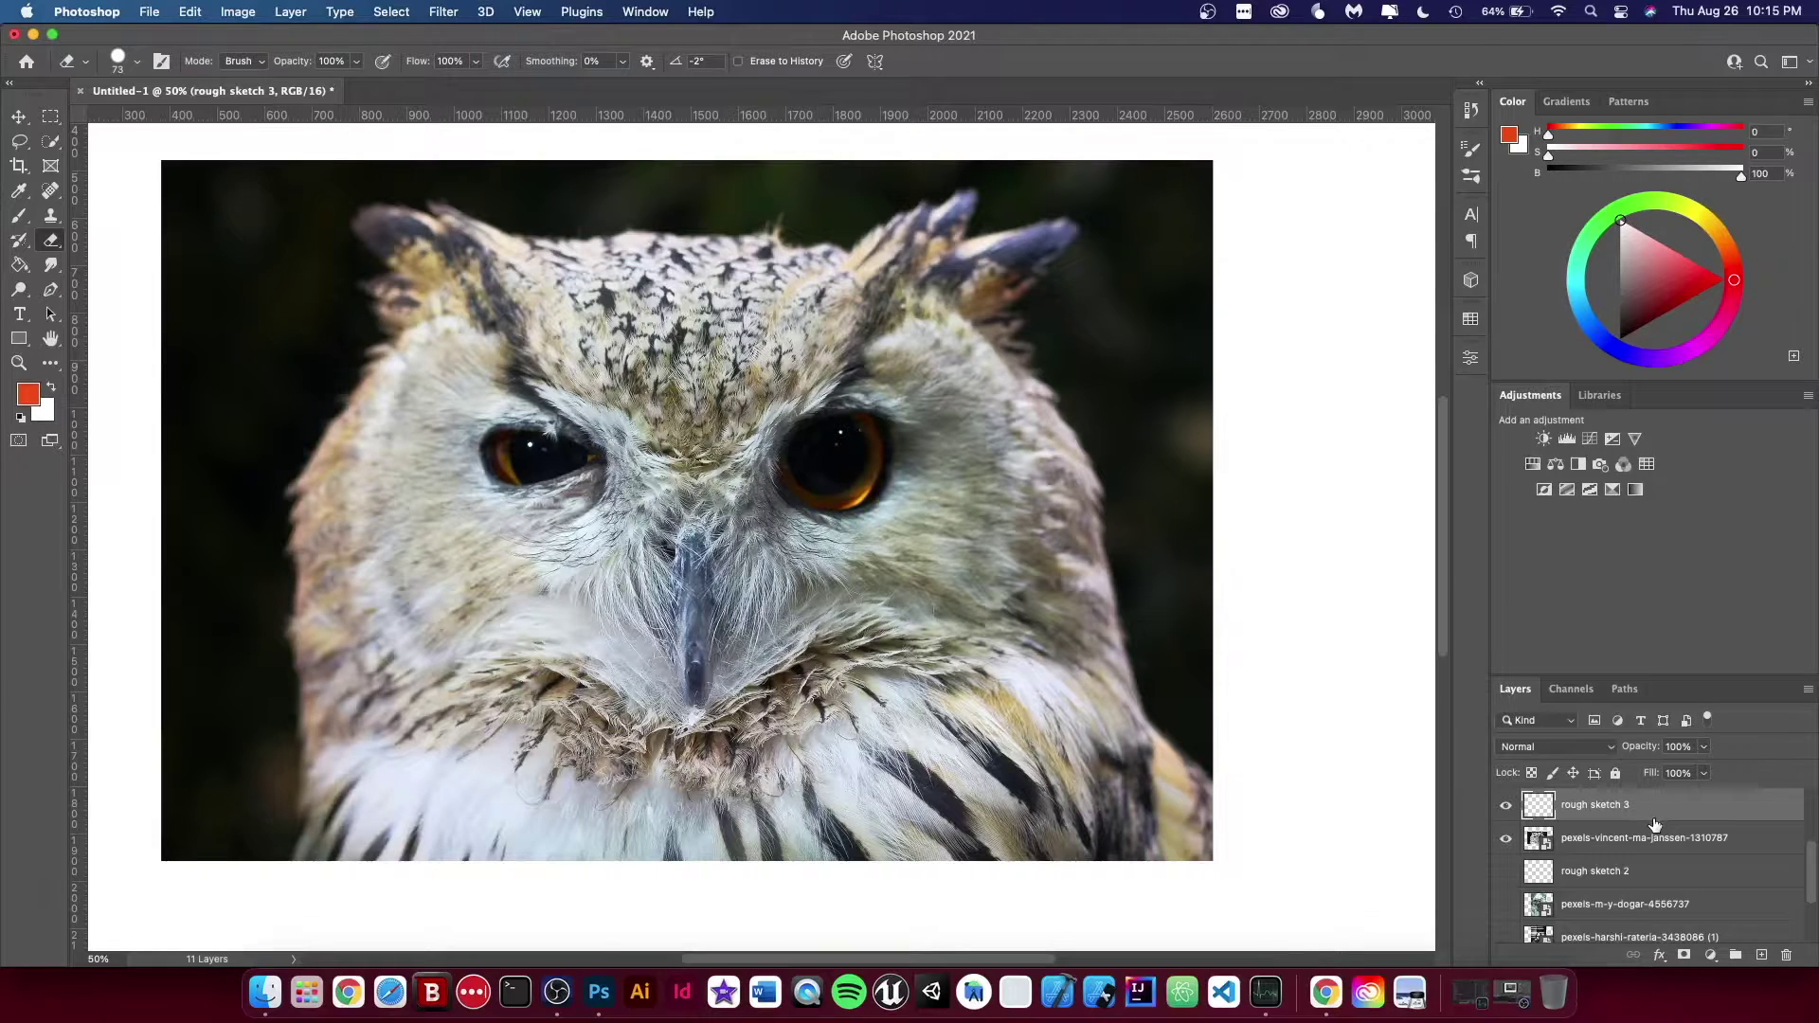
# Trace the outlines of both owl eyes with the Brush on the rough sketch 3 layer and check them with the photo hidden
pyautogui.press('i')
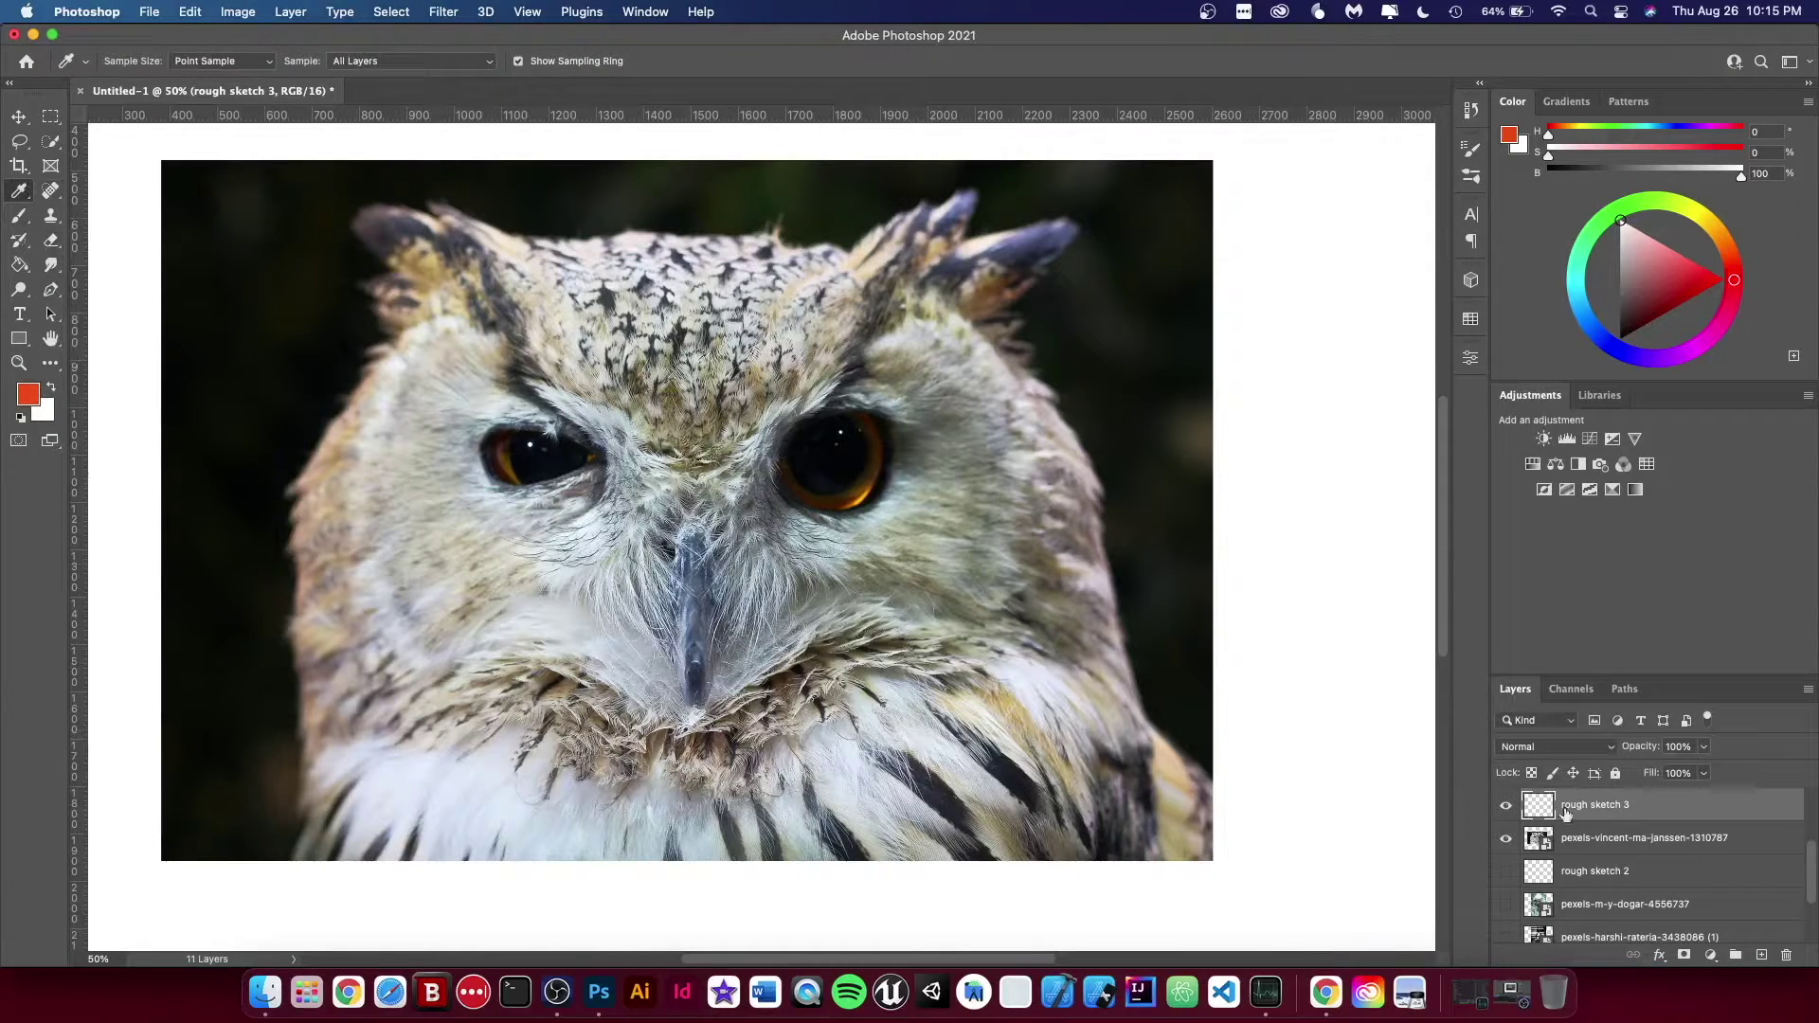
pyautogui.press('b')
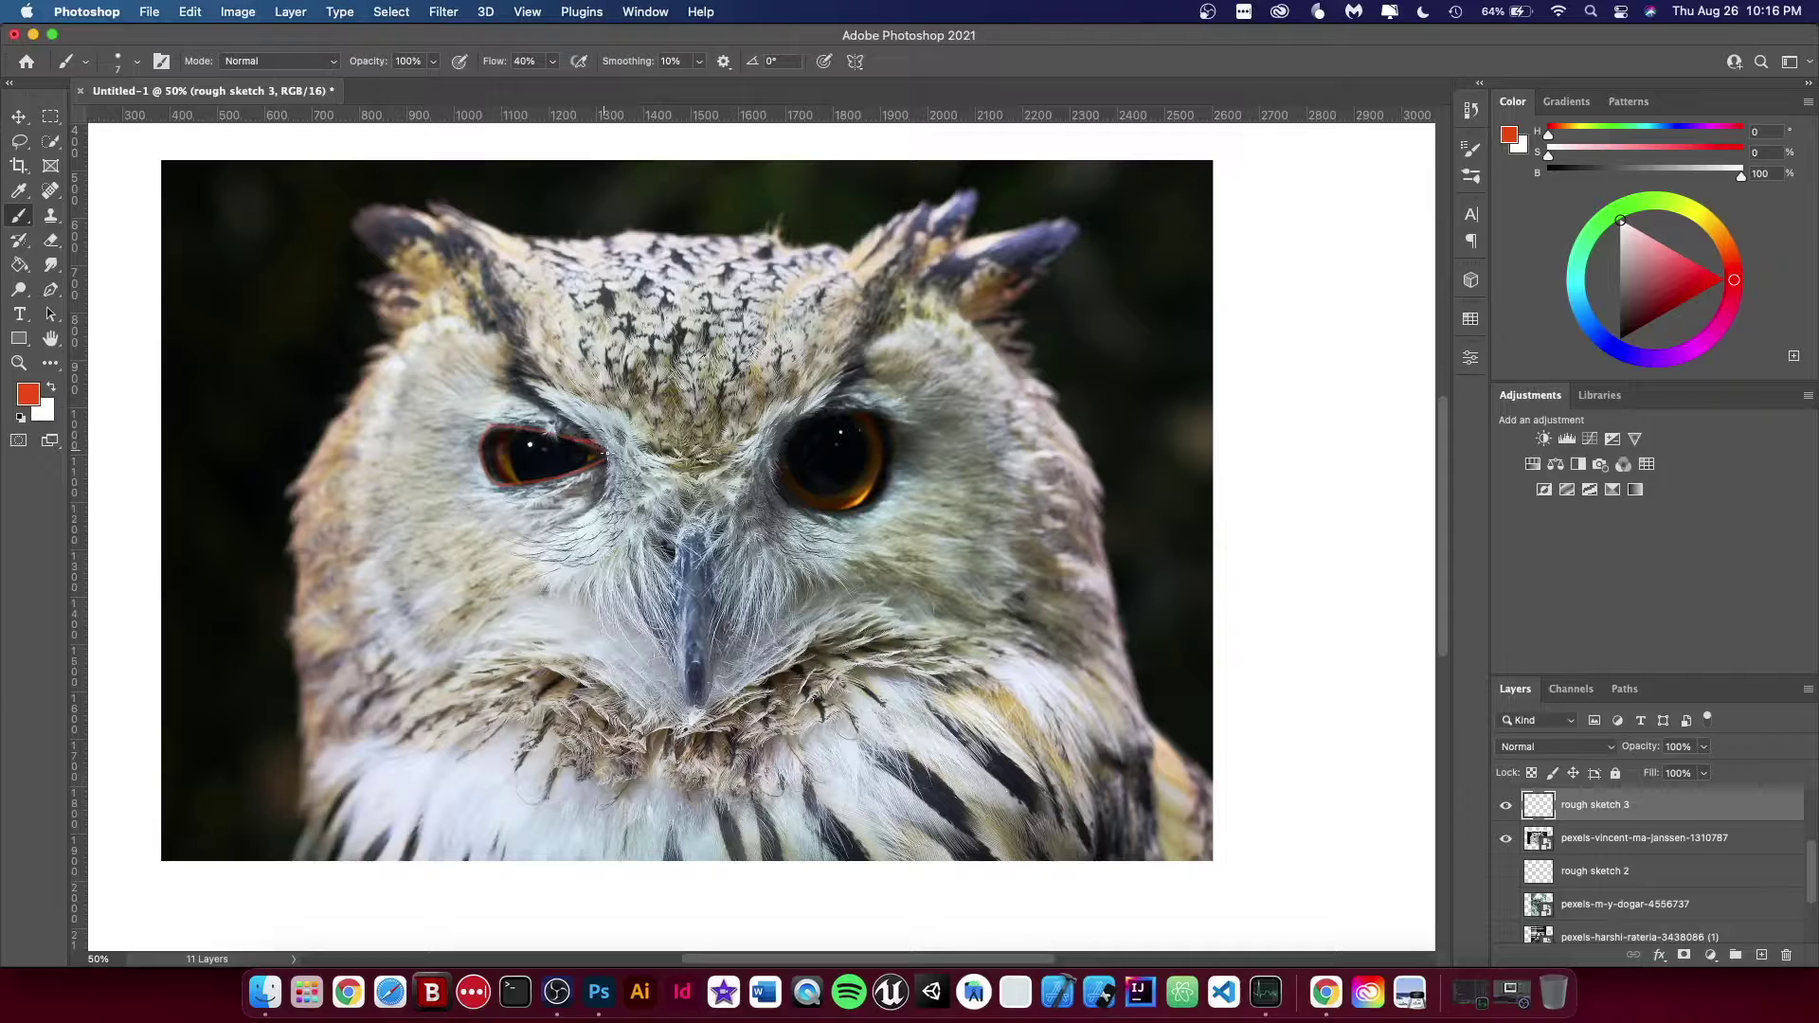
pyautogui.moveTo(780, 451)
pyautogui.mouseDown()
pyautogui.moveTo(786, 502)
pyautogui.moveTo(815, 519)
pyautogui.moveTo(867, 509)
pyautogui.moveTo(890, 455)
pyautogui.moveTo(870, 413)
pyautogui.moveTo(803, 415)
pyautogui.moveTo(779, 444)
pyautogui.mouseUp()
pyautogui.click(1506, 840)
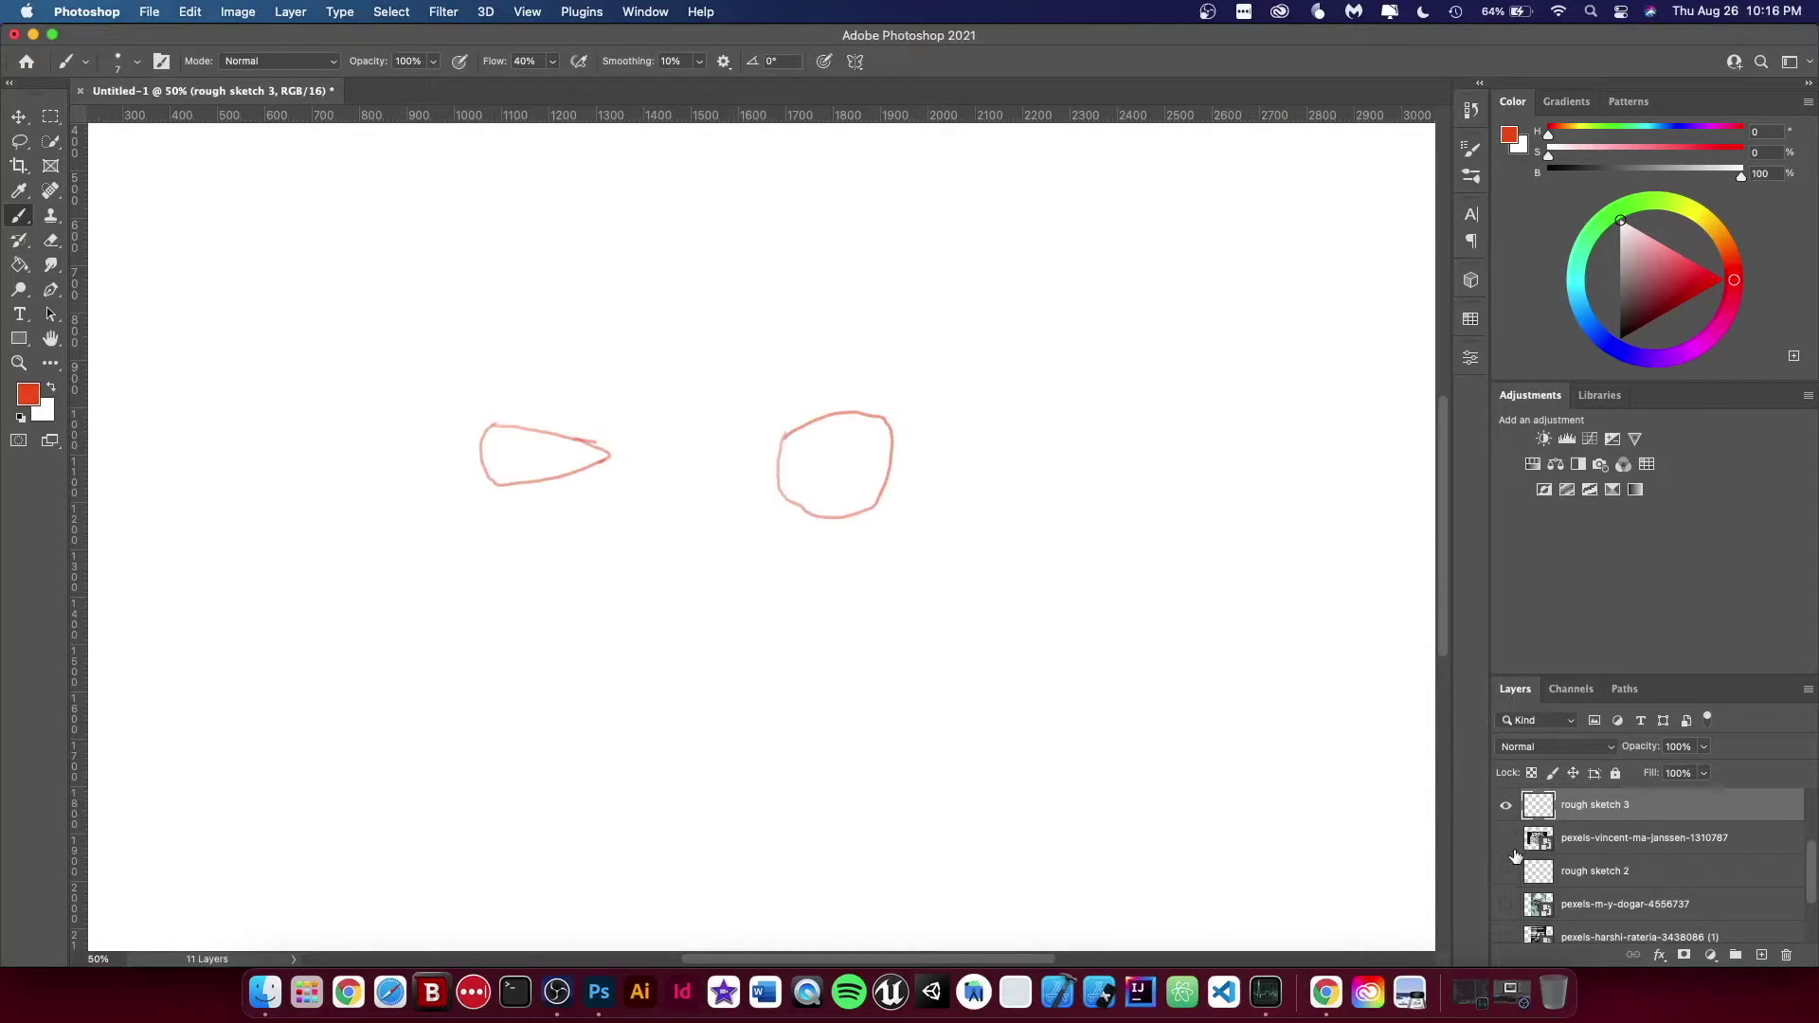
pyautogui.click(1507, 841)
# Hide the owl photo layer beneath rough sketch 3
pyautogui.press('x')
pyautogui.moveTo(1811, 880); pyautogui.dragTo(1816, 831)
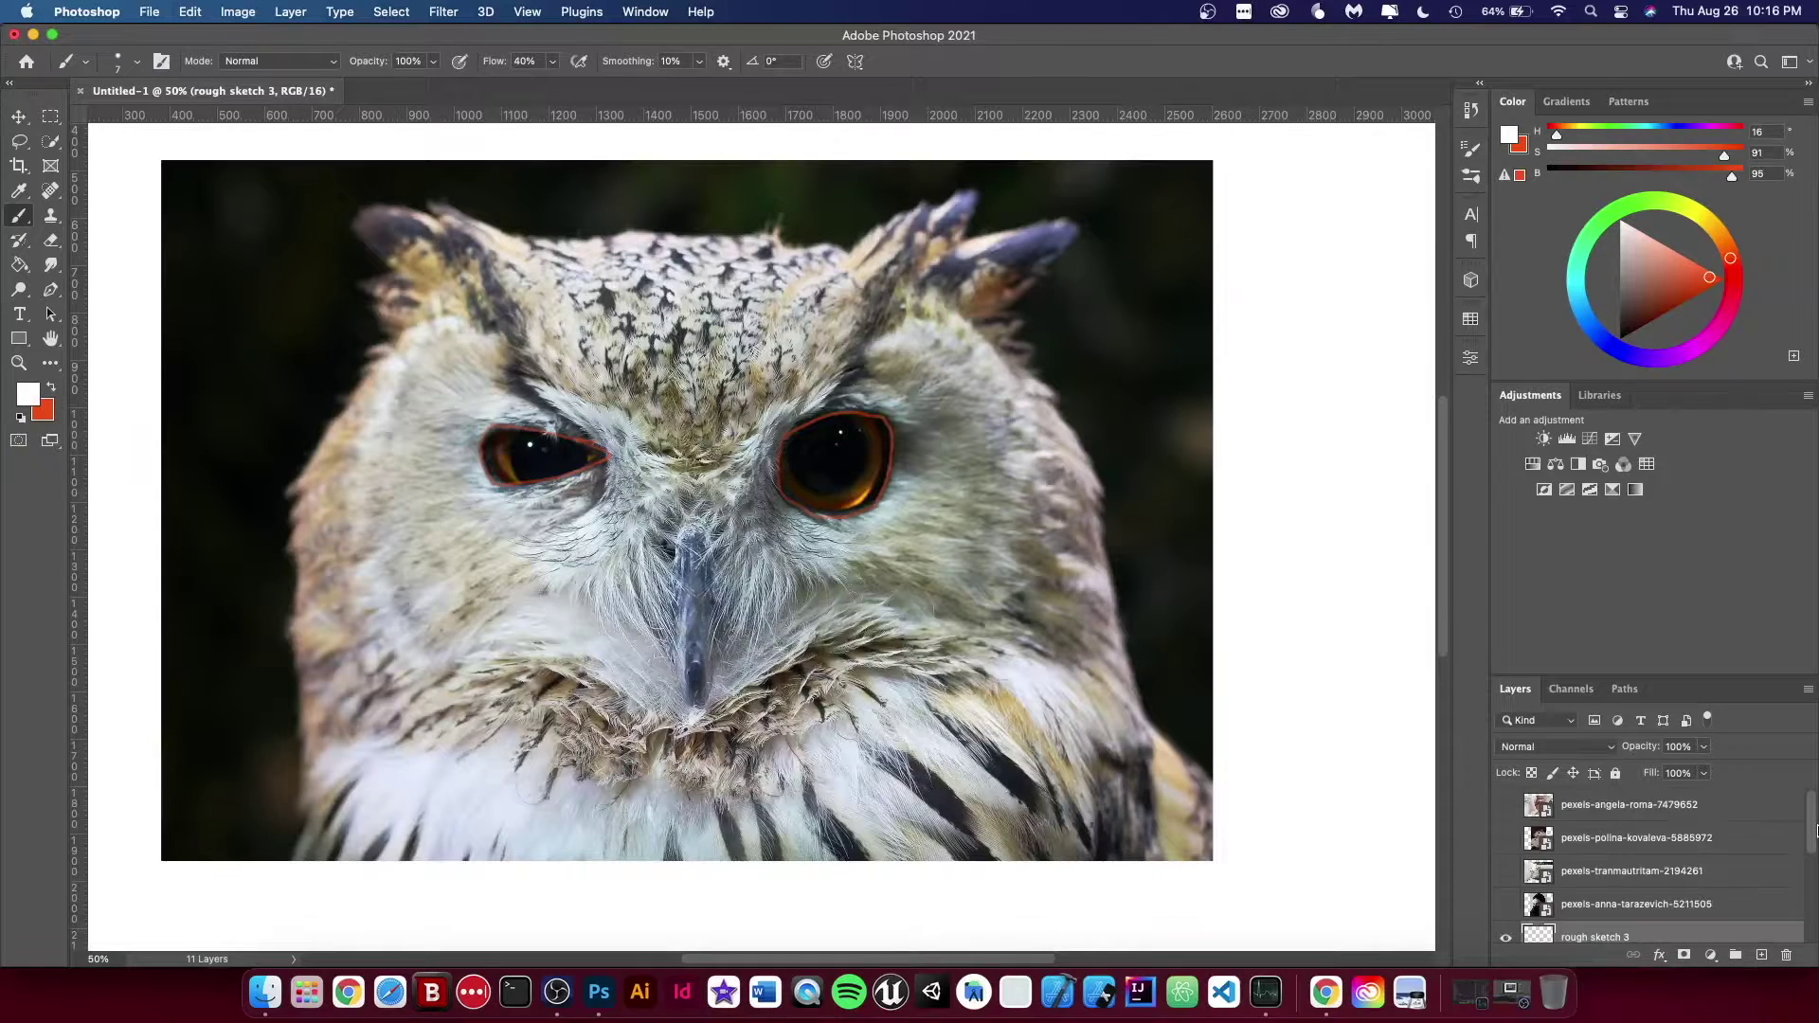
pyautogui.scroll(-3, 1553, 866)
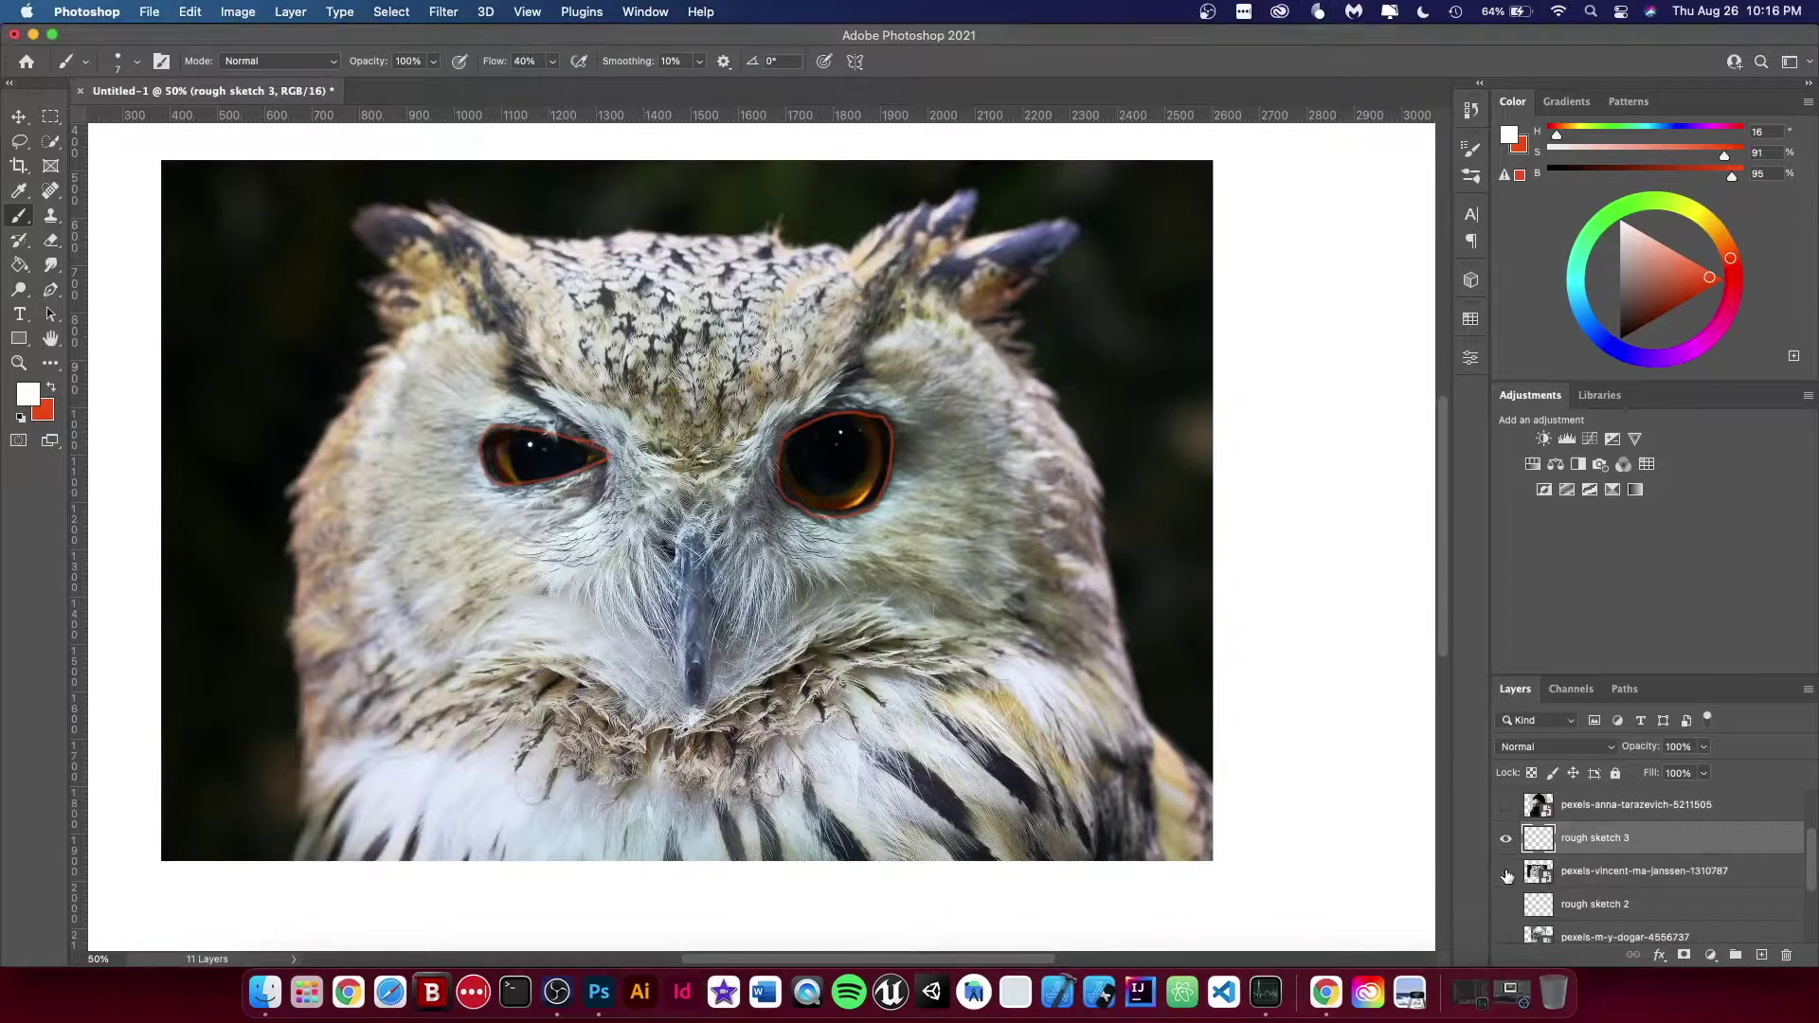
pyautogui.click(1506, 875)
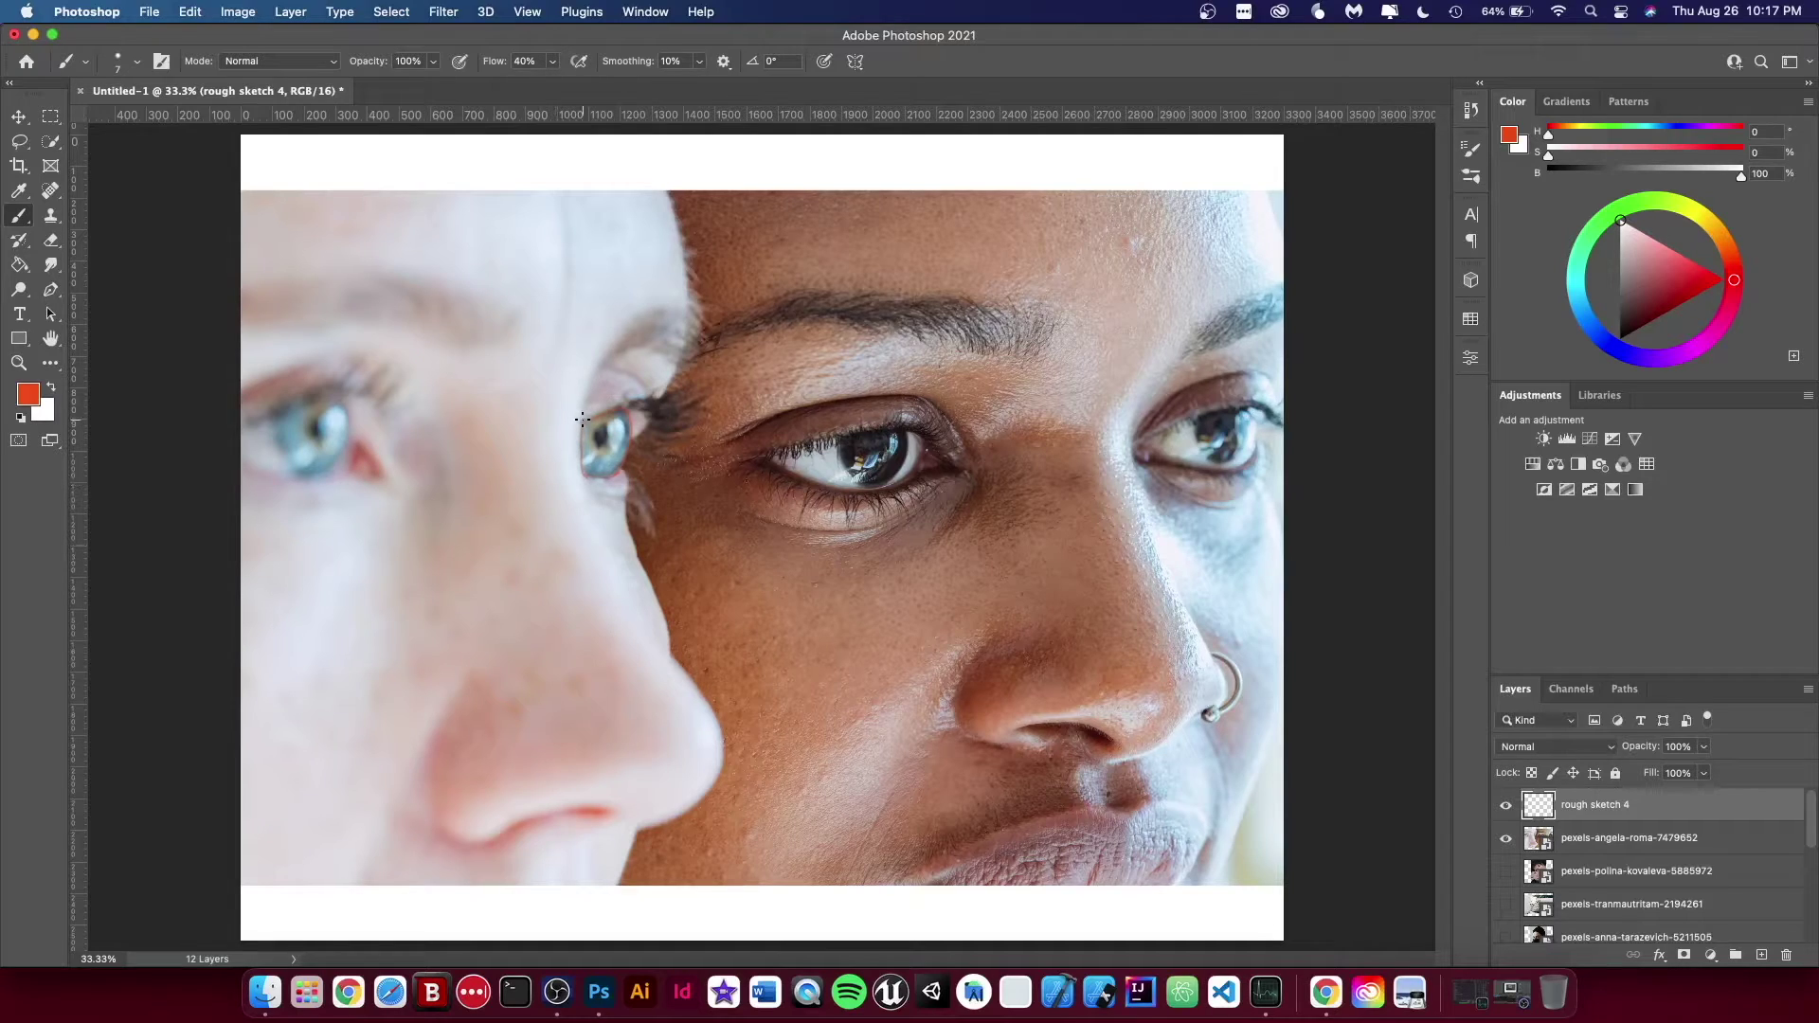
# Trace the eye openings, lid folds and inner corners of both women's eyes in the close-up photo on the rough sketch 4 layer
pyautogui.moveTo(582, 418)
pyautogui.mouseDown()
pyautogui.moveTo(608, 366)
pyautogui.moveTo(640, 402)
pyautogui.mouseUp()
pyautogui.moveTo(346, 468)
pyautogui.mouseDown()
pyautogui.moveTo(265, 482)
pyautogui.moveTo(243, 467)
pyautogui.mouseUp()
pyautogui.moveTo(372, 381); pyautogui.dragTo(411, 480)
pyautogui.moveTo(782, 471); pyautogui.dragTo(963, 468)
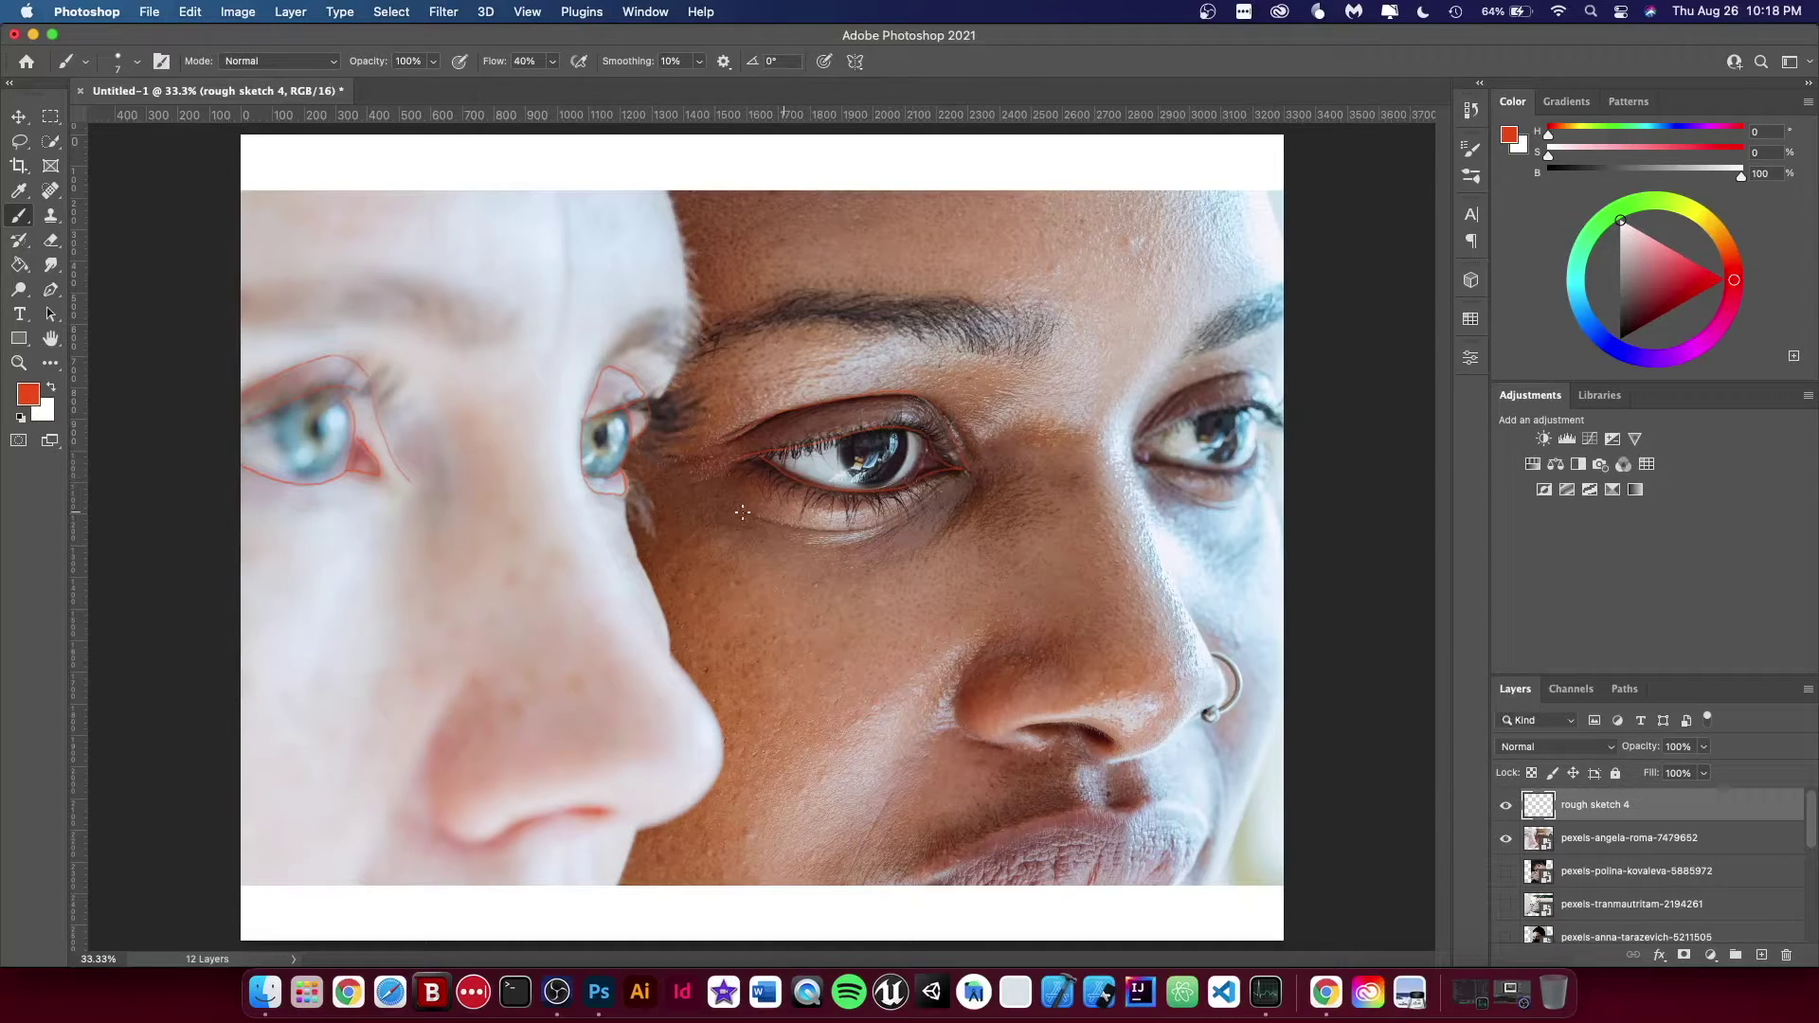
pyautogui.moveTo(1140, 441)
pyautogui.mouseDown()
pyautogui.moveTo(1261, 408)
pyautogui.moveTo(1246, 462)
pyautogui.moveTo(1138, 454)
pyautogui.moveTo(1271, 395)
pyautogui.mouseUp()
# Compare the traced eyes with and without the two women's photo, then hide both the photo and the rough sketch 4 layer
pyautogui.click(1506, 838)
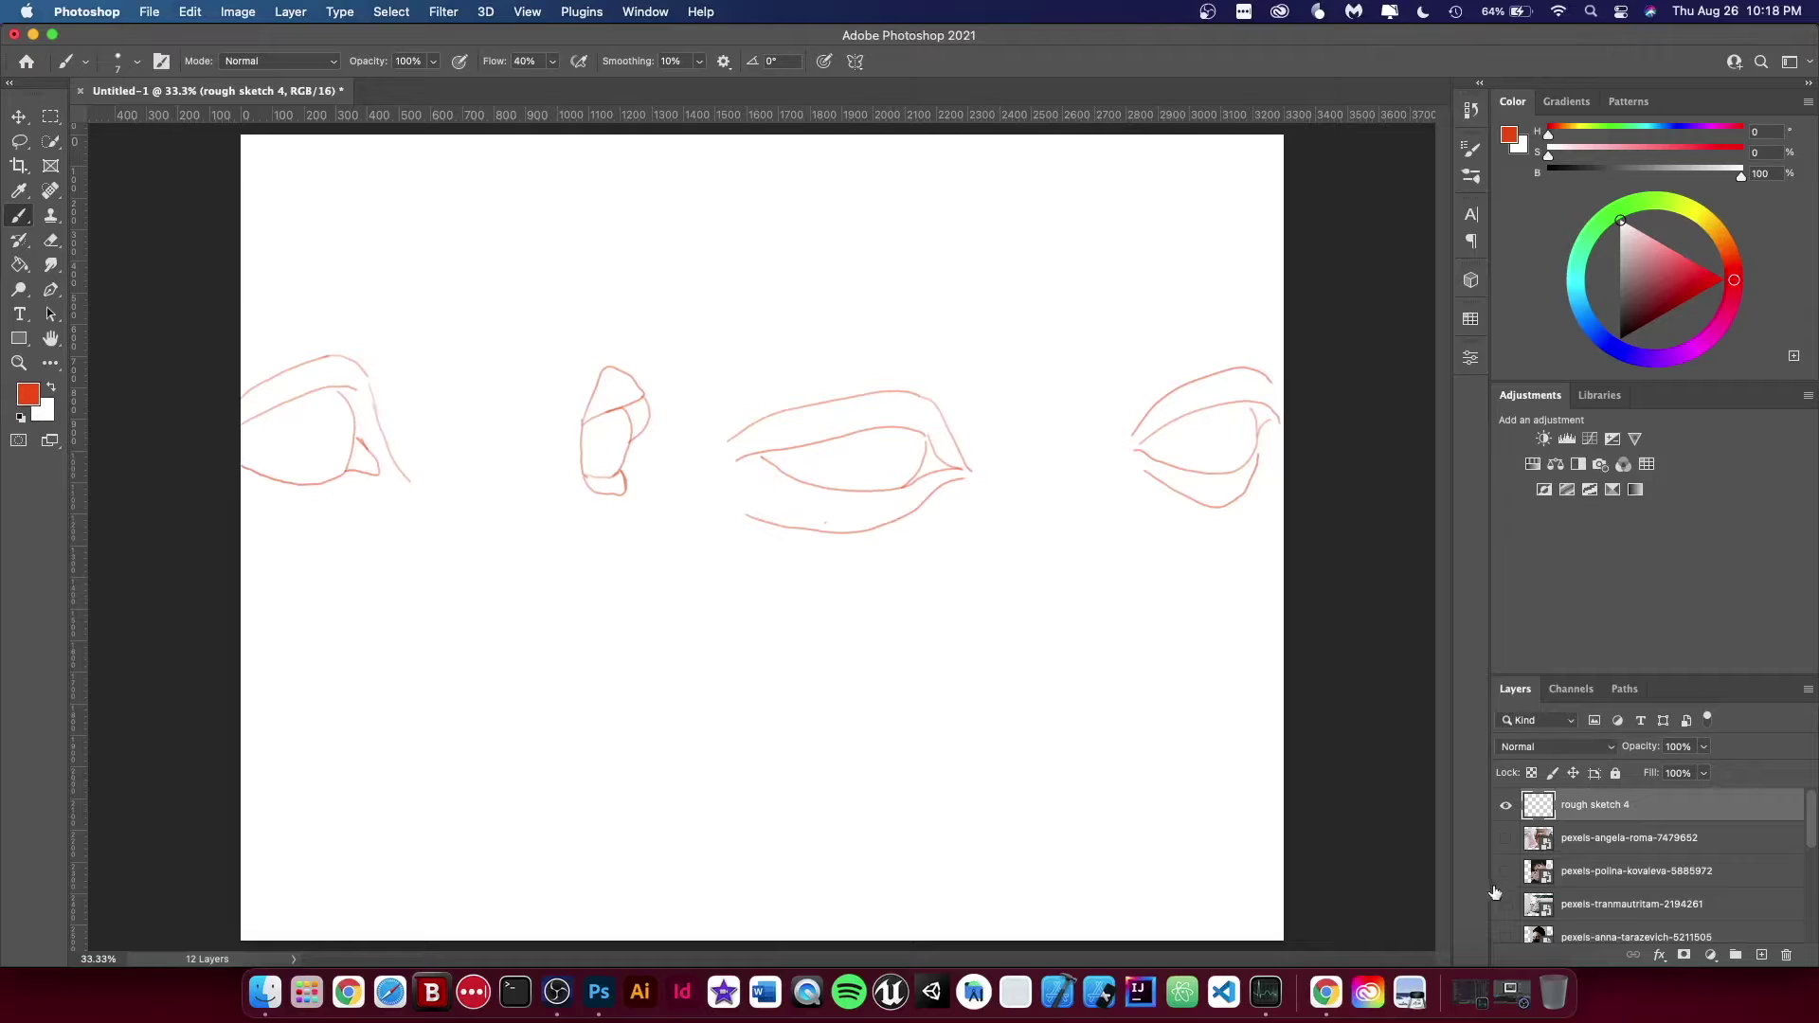
pyautogui.click(1506, 840)
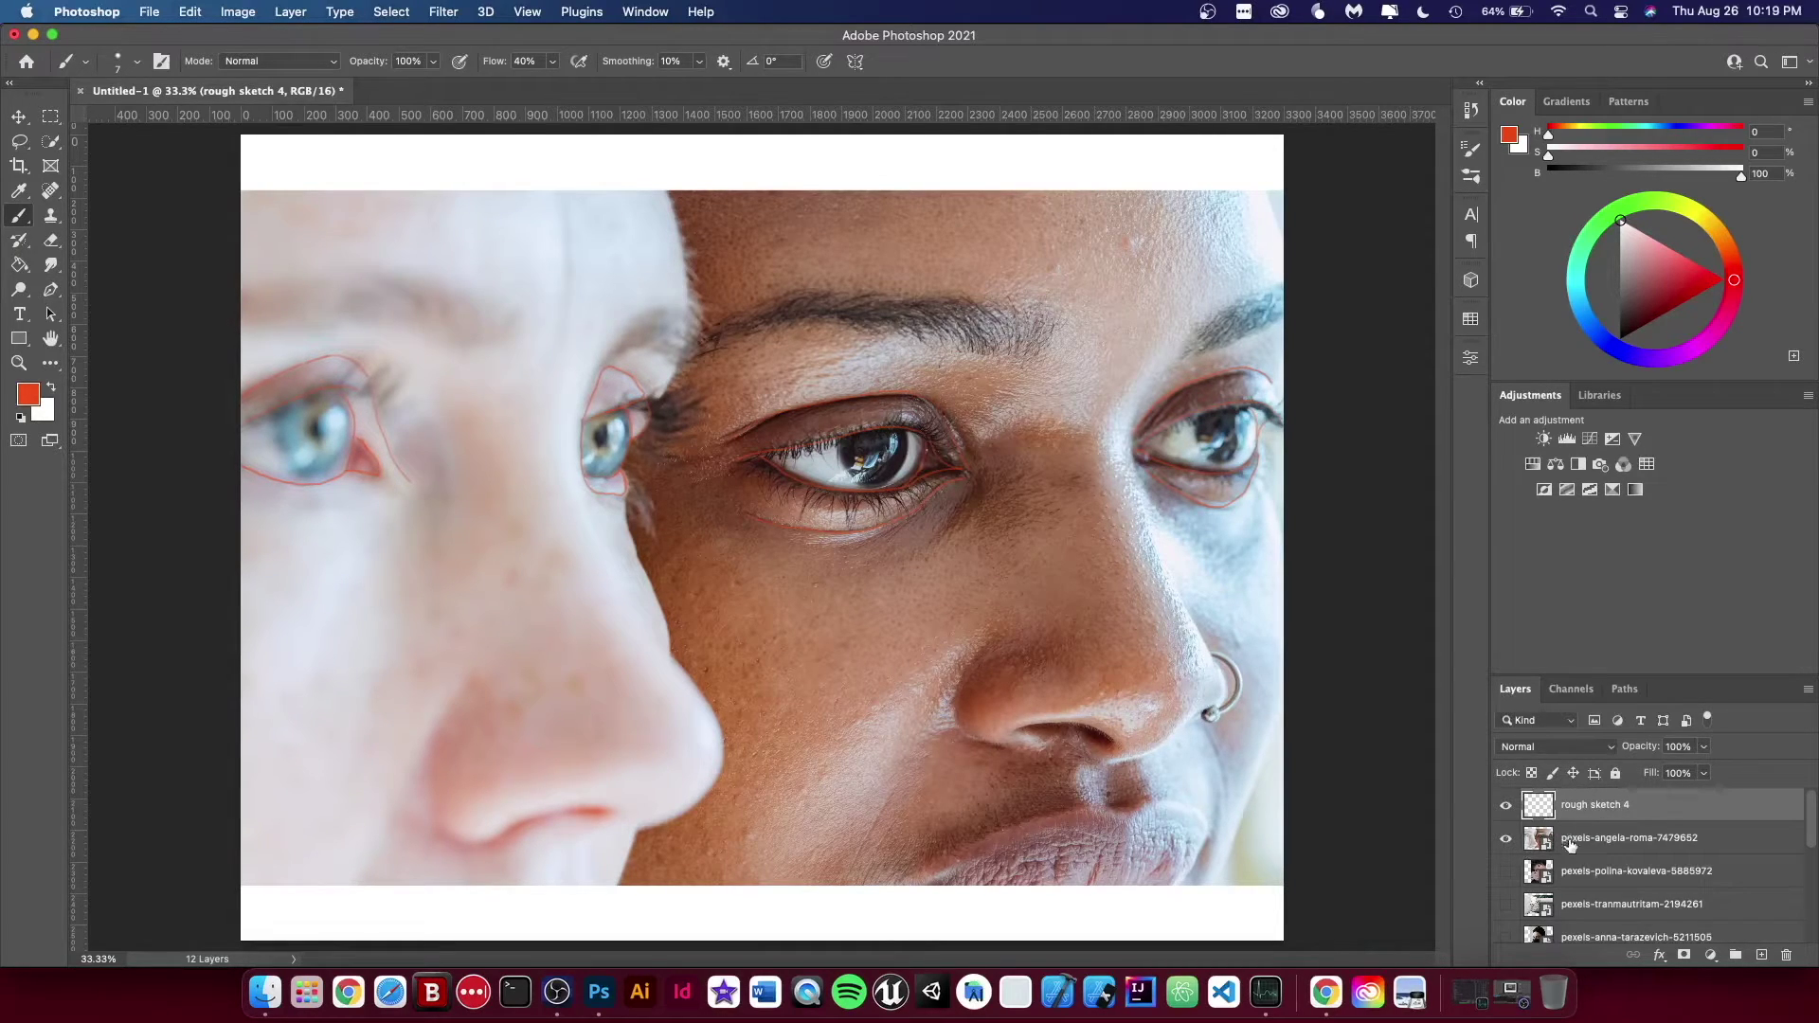
pyautogui.click(1506, 838)
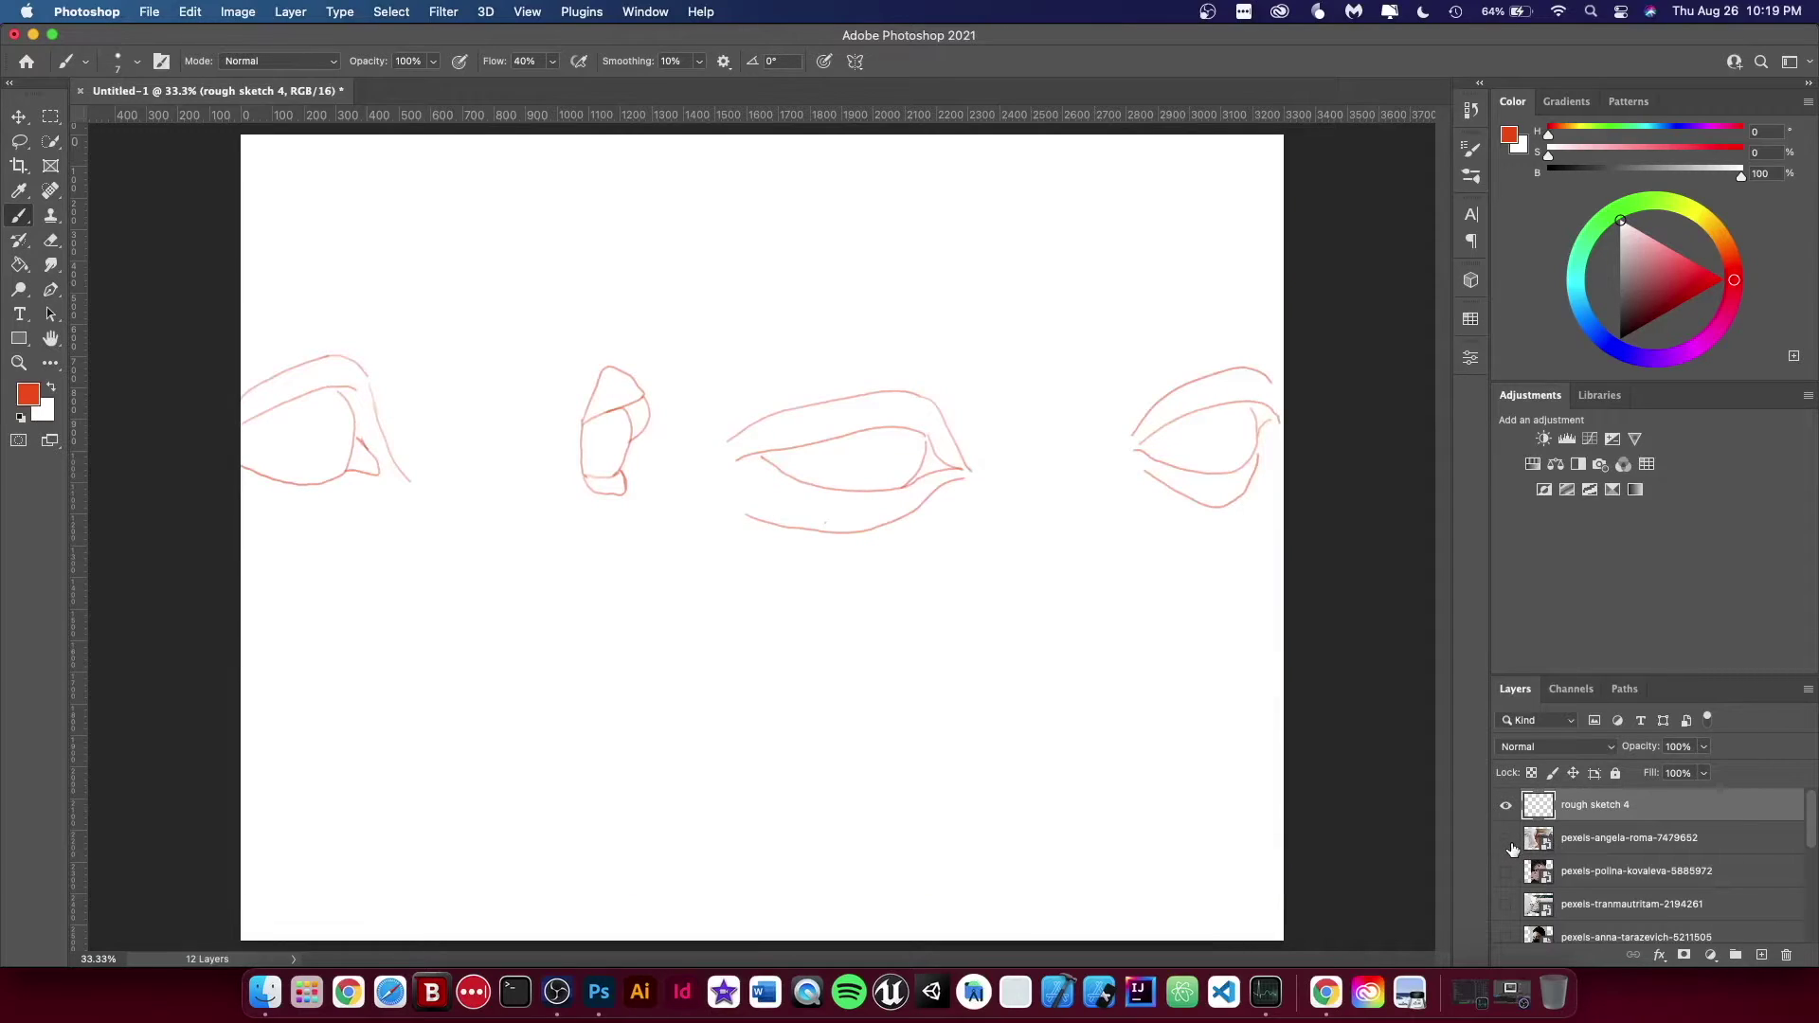
pyautogui.press('e')
pyautogui.click(1506, 806)
pyautogui.moveTo(1811, 819); pyautogui.dragTo(1817, 954)
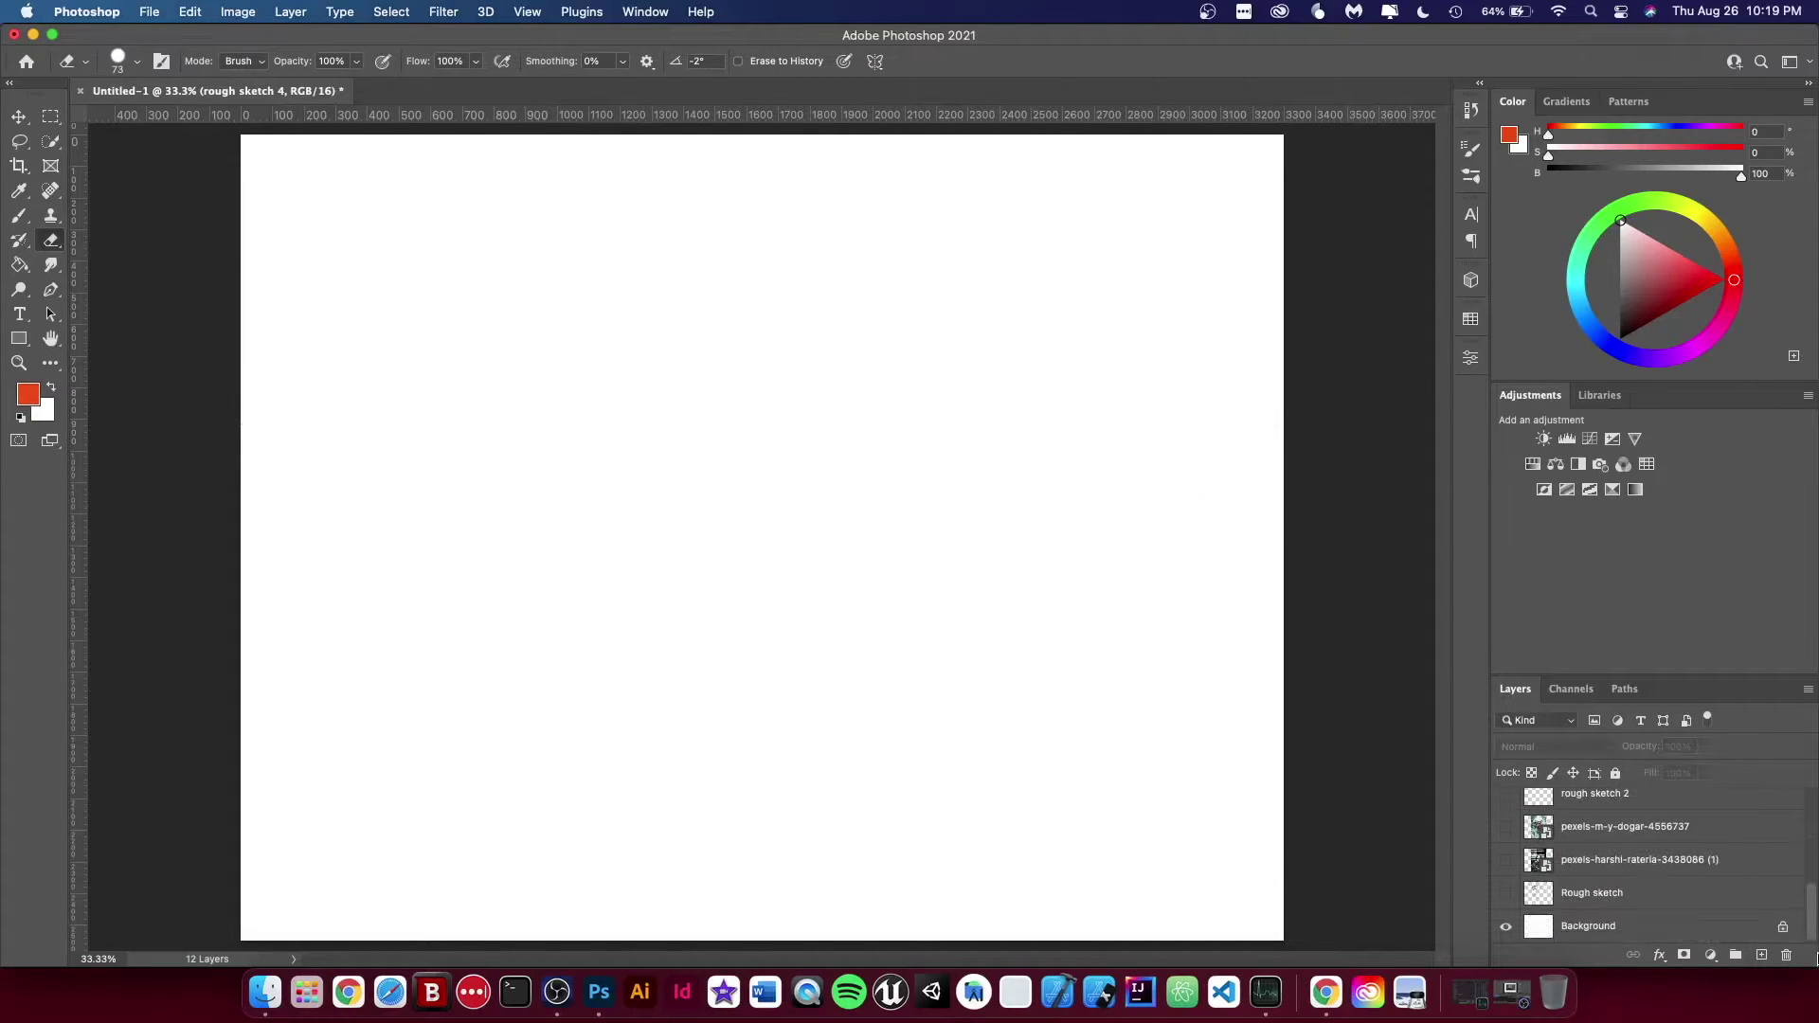
# Preview the elderly woman's photo and the bearded man's photo in turn, hiding each one again
pyautogui.click(1506, 859)
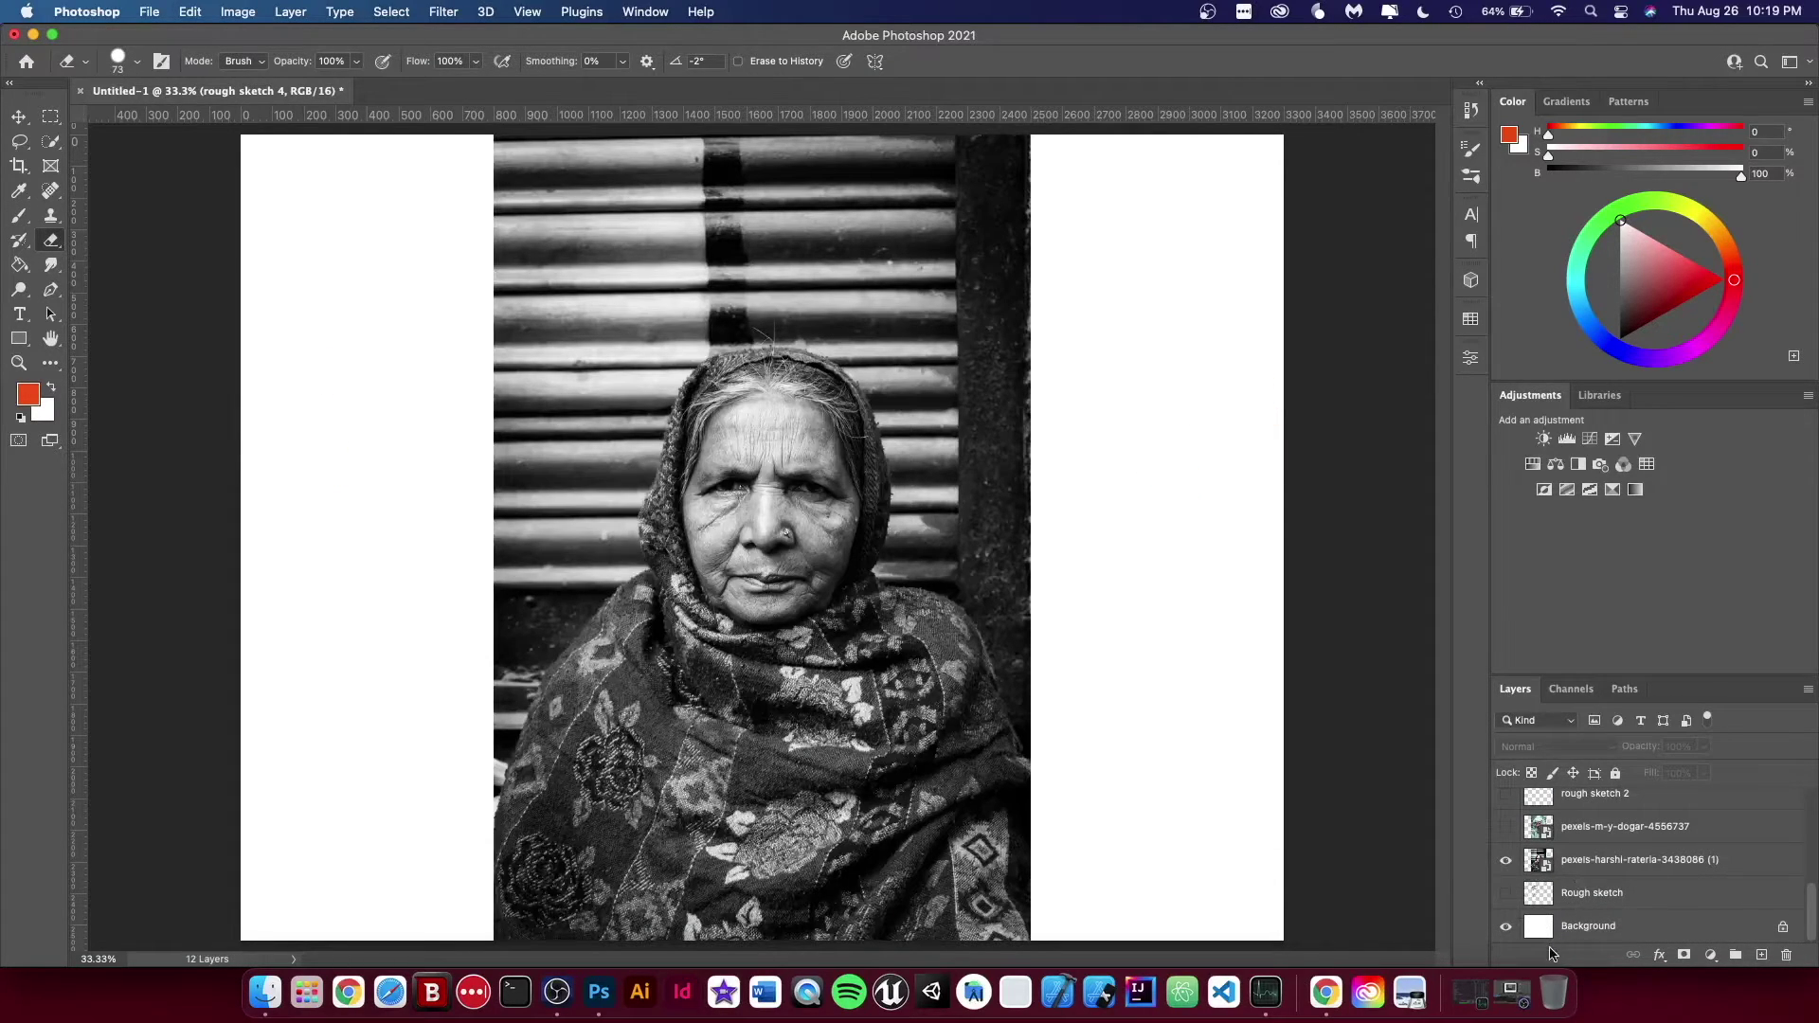
pyautogui.click(1506, 859)
pyautogui.click(1506, 826)
pyautogui.click(1506, 826)
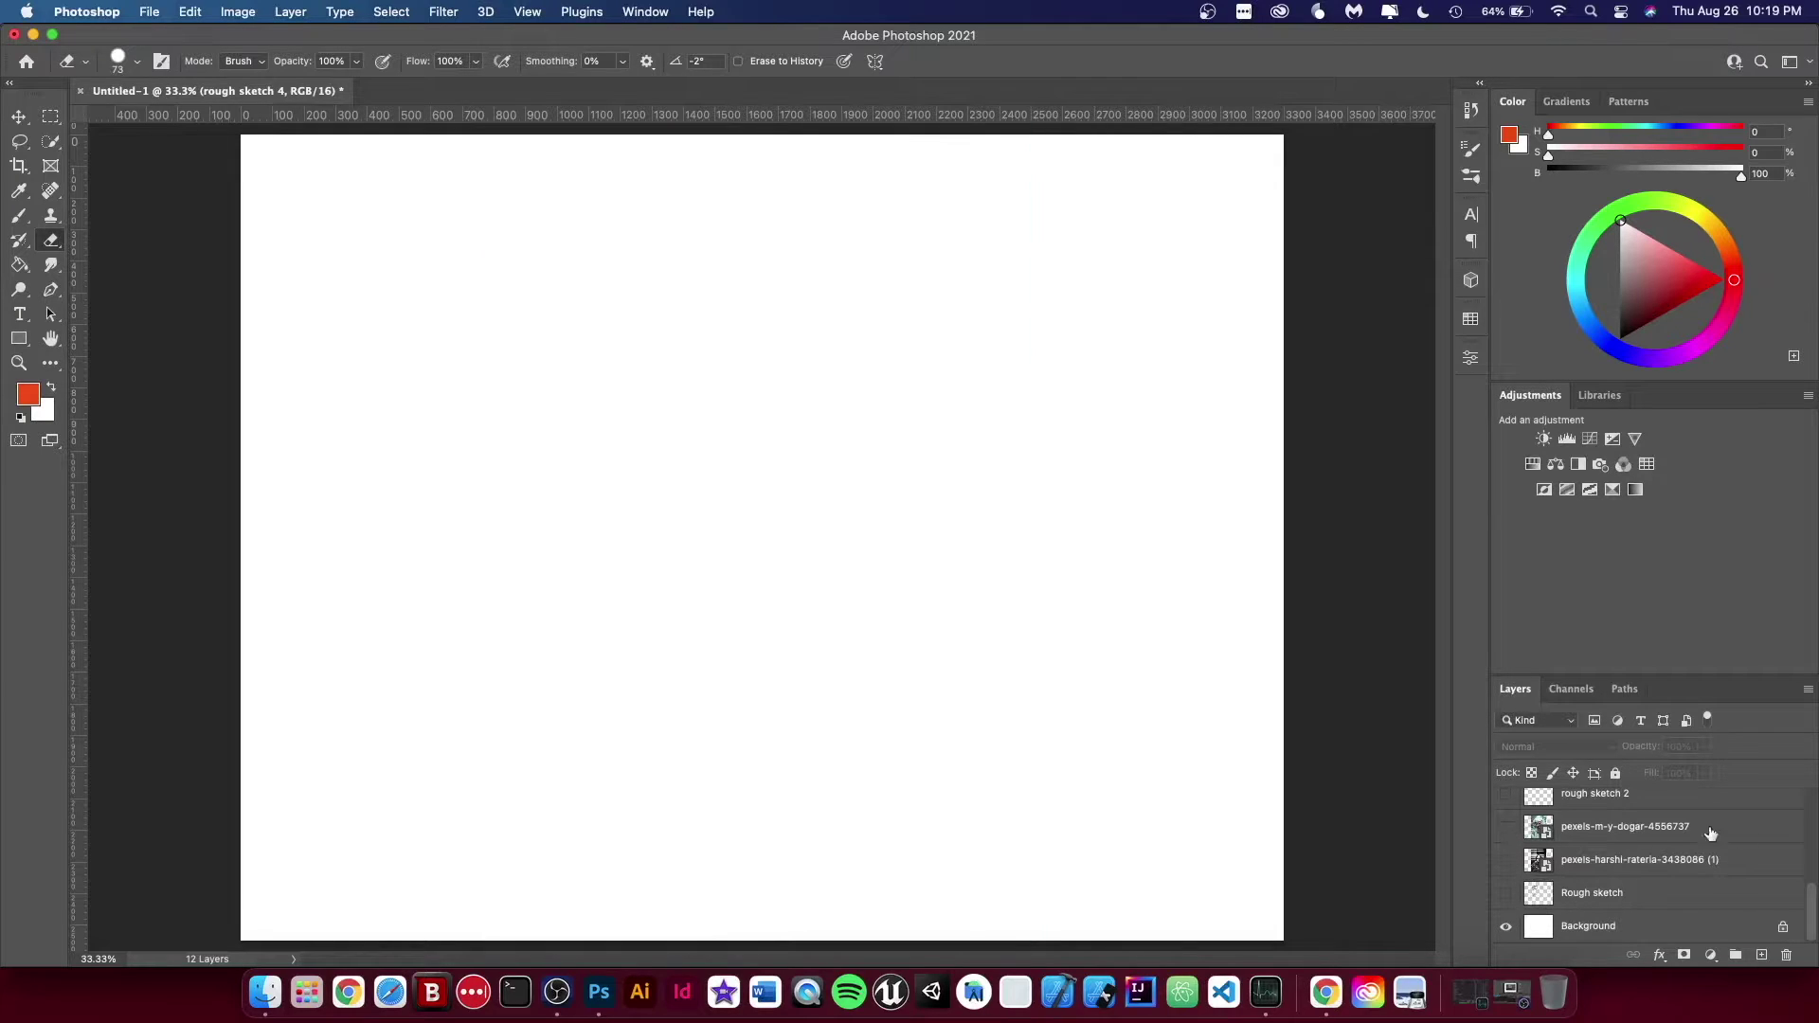
# Show the Rough sketch layer and brush a red-orange almond eye with an iris circle and lid fold below the grey circle
pyautogui.moveTo(1813, 918); pyautogui.dragTo(1803, 957)
pyautogui.click(1591, 892)
pyautogui.click(19, 215)
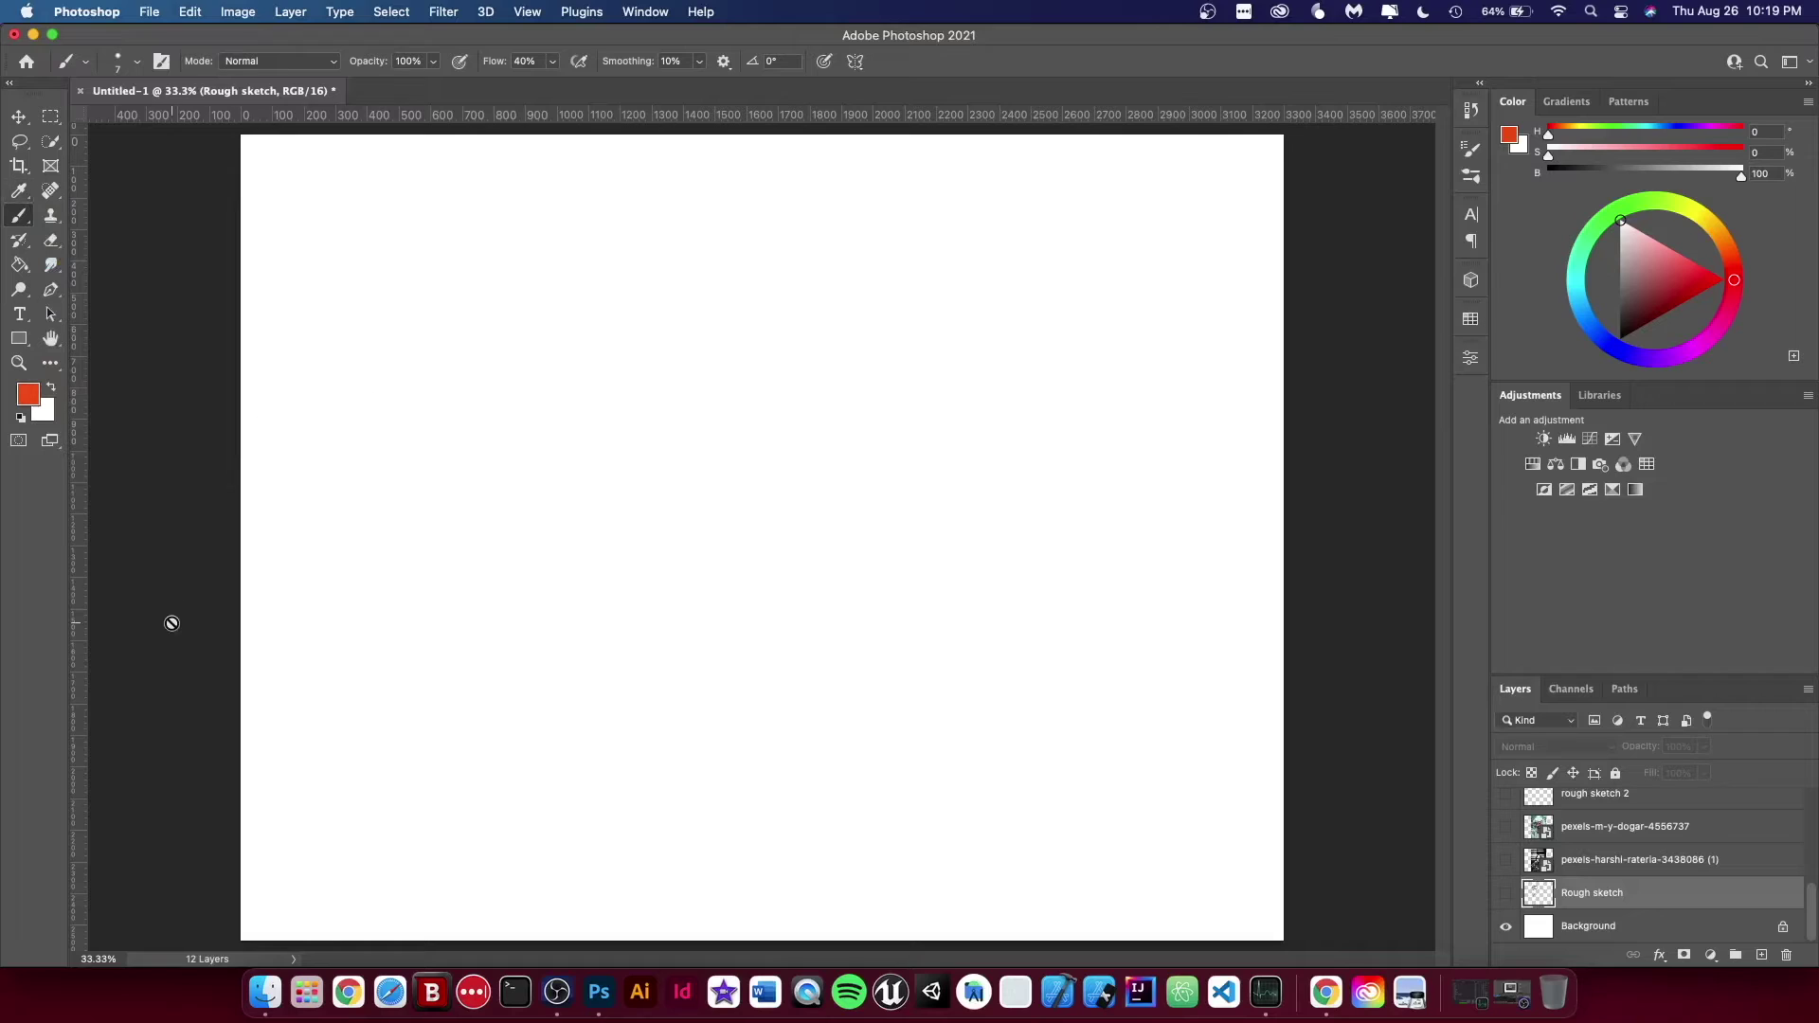
pyautogui.click(1506, 892)
pyautogui.moveTo(855, 606)
pyautogui.mouseDown()
pyautogui.moveTo(888, 556)
pyautogui.moveTo(1045, 497)
pyautogui.moveTo(1096, 527)
pyautogui.moveTo(833, 629)
pyautogui.moveTo(1063, 581)
pyautogui.moveTo(1138, 491)
pyautogui.moveTo(861, 621)
pyautogui.moveTo(901, 539)
pyautogui.moveTo(1111, 498)
pyautogui.mouseUp()
pyautogui.moveTo(830, 573)
pyautogui.mouseDown()
pyautogui.moveTo(1083, 467)
pyautogui.moveTo(831, 576)
pyautogui.mouseUp()
pyautogui.moveTo(982, 600)
pyautogui.mouseDown()
pyautogui.moveTo(944, 604)
pyautogui.moveTo(1016, 523)
pyautogui.moveTo(1003, 606)
pyautogui.moveTo(988, 502)
pyautogui.moveTo(928, 537)
pyautogui.moveTo(950, 574)
pyautogui.moveTo(844, 620)
pyautogui.moveTo(1080, 562)
pyautogui.moveTo(1132, 500)
pyautogui.mouseUp()
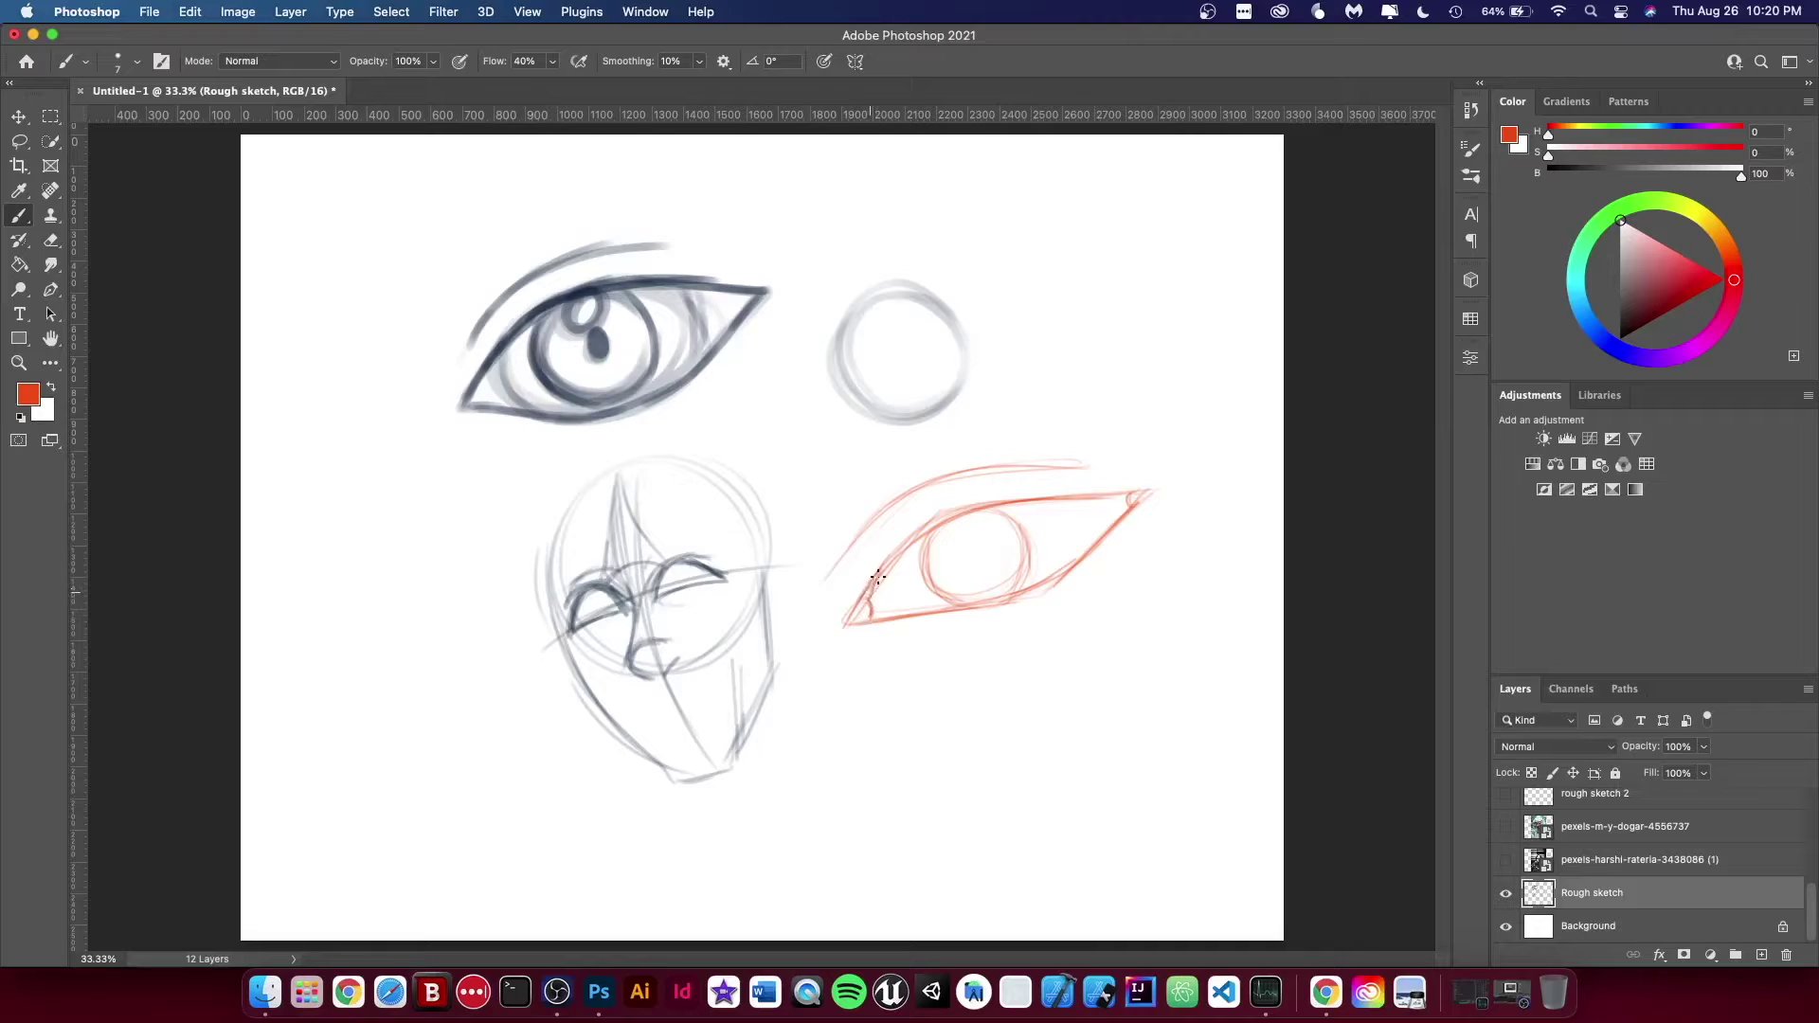
# Thicken the red-orange eye's upper and lower lid lines and define its inner and outer corners
pyautogui.moveTo(872, 589)
pyautogui.mouseDown()
pyautogui.moveTo(868, 612)
pyautogui.moveTo(908, 542)
pyautogui.moveTo(846, 609)
pyautogui.mouseUp()
pyautogui.moveTo(899, 537)
pyautogui.mouseDown()
pyautogui.moveTo(837, 628)
pyautogui.moveTo(981, 502)
pyautogui.moveTo(1029, 499)
pyautogui.moveTo(948, 512)
pyautogui.moveTo(1103, 487)
pyautogui.moveTo(1055, 500)
pyautogui.mouseUp()
pyautogui.moveTo(862, 611)
pyautogui.mouseDown()
pyautogui.moveTo(846, 625)
pyautogui.moveTo(952, 517)
pyautogui.moveTo(1133, 502)
pyautogui.mouseUp()
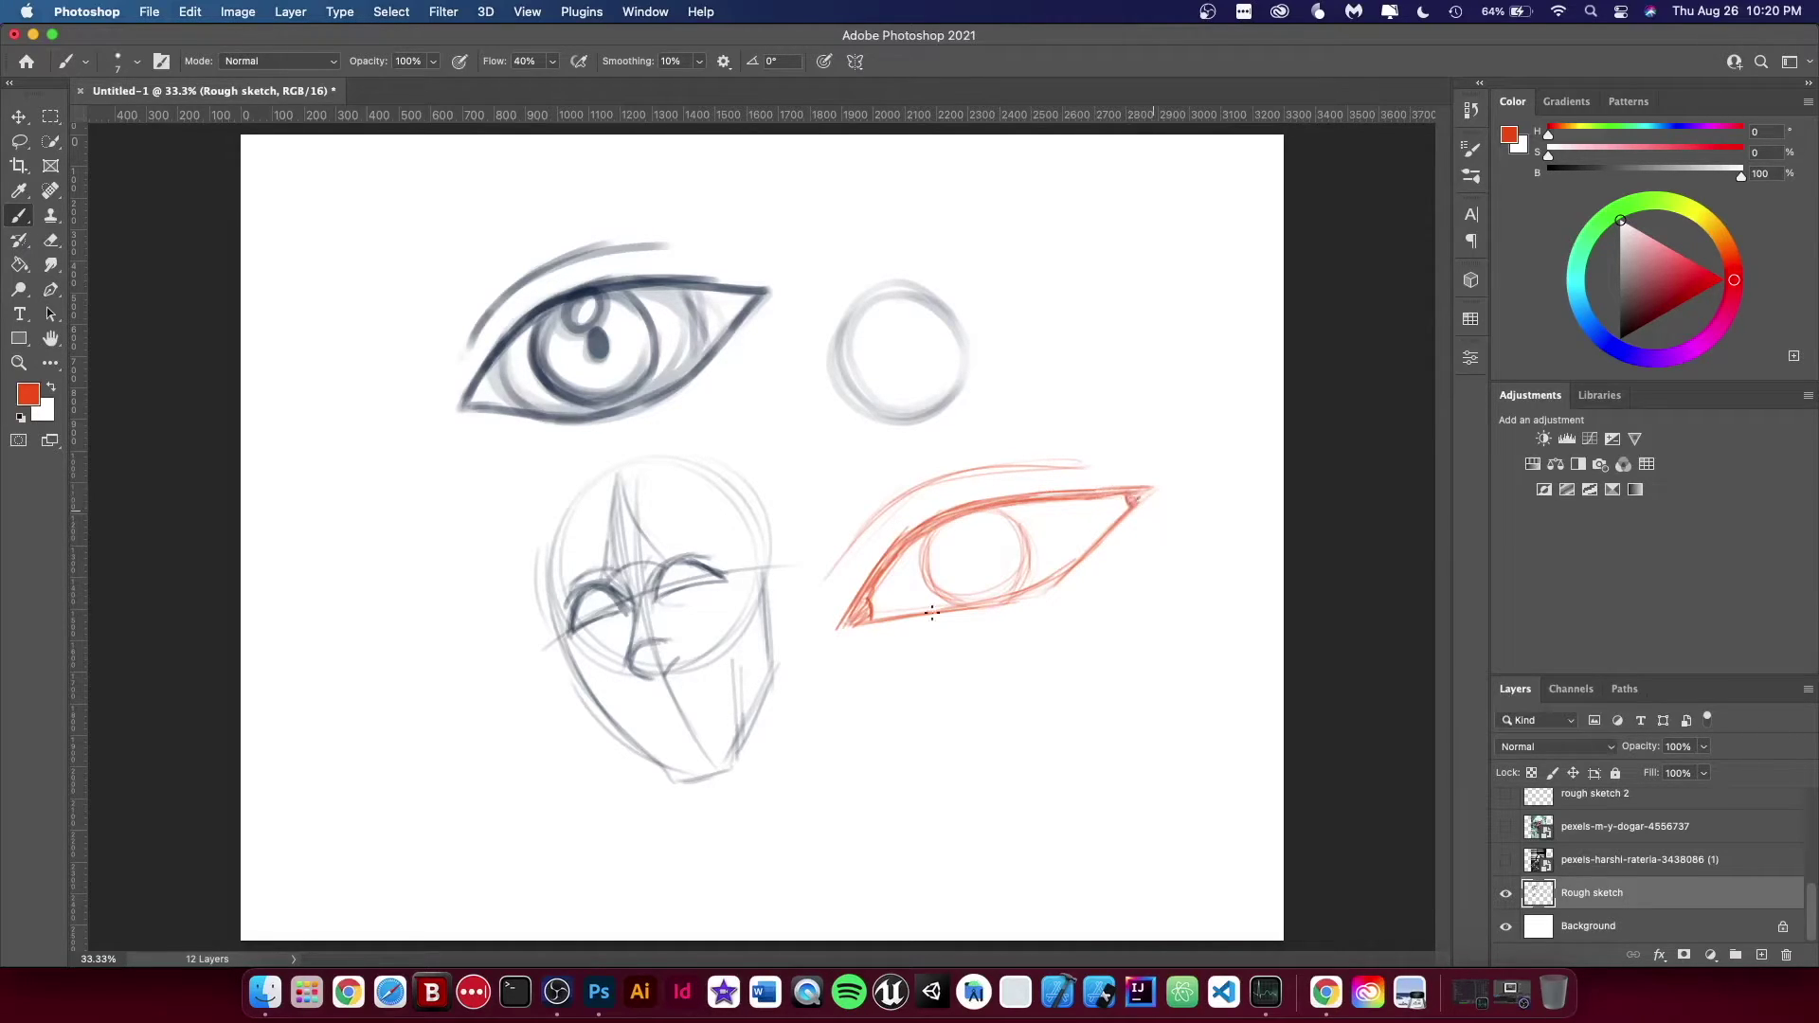
pyautogui.moveTo(952, 611)
pyautogui.mouseDown()
pyautogui.moveTo(1083, 567)
pyautogui.moveTo(1110, 530)
pyautogui.mouseUp()
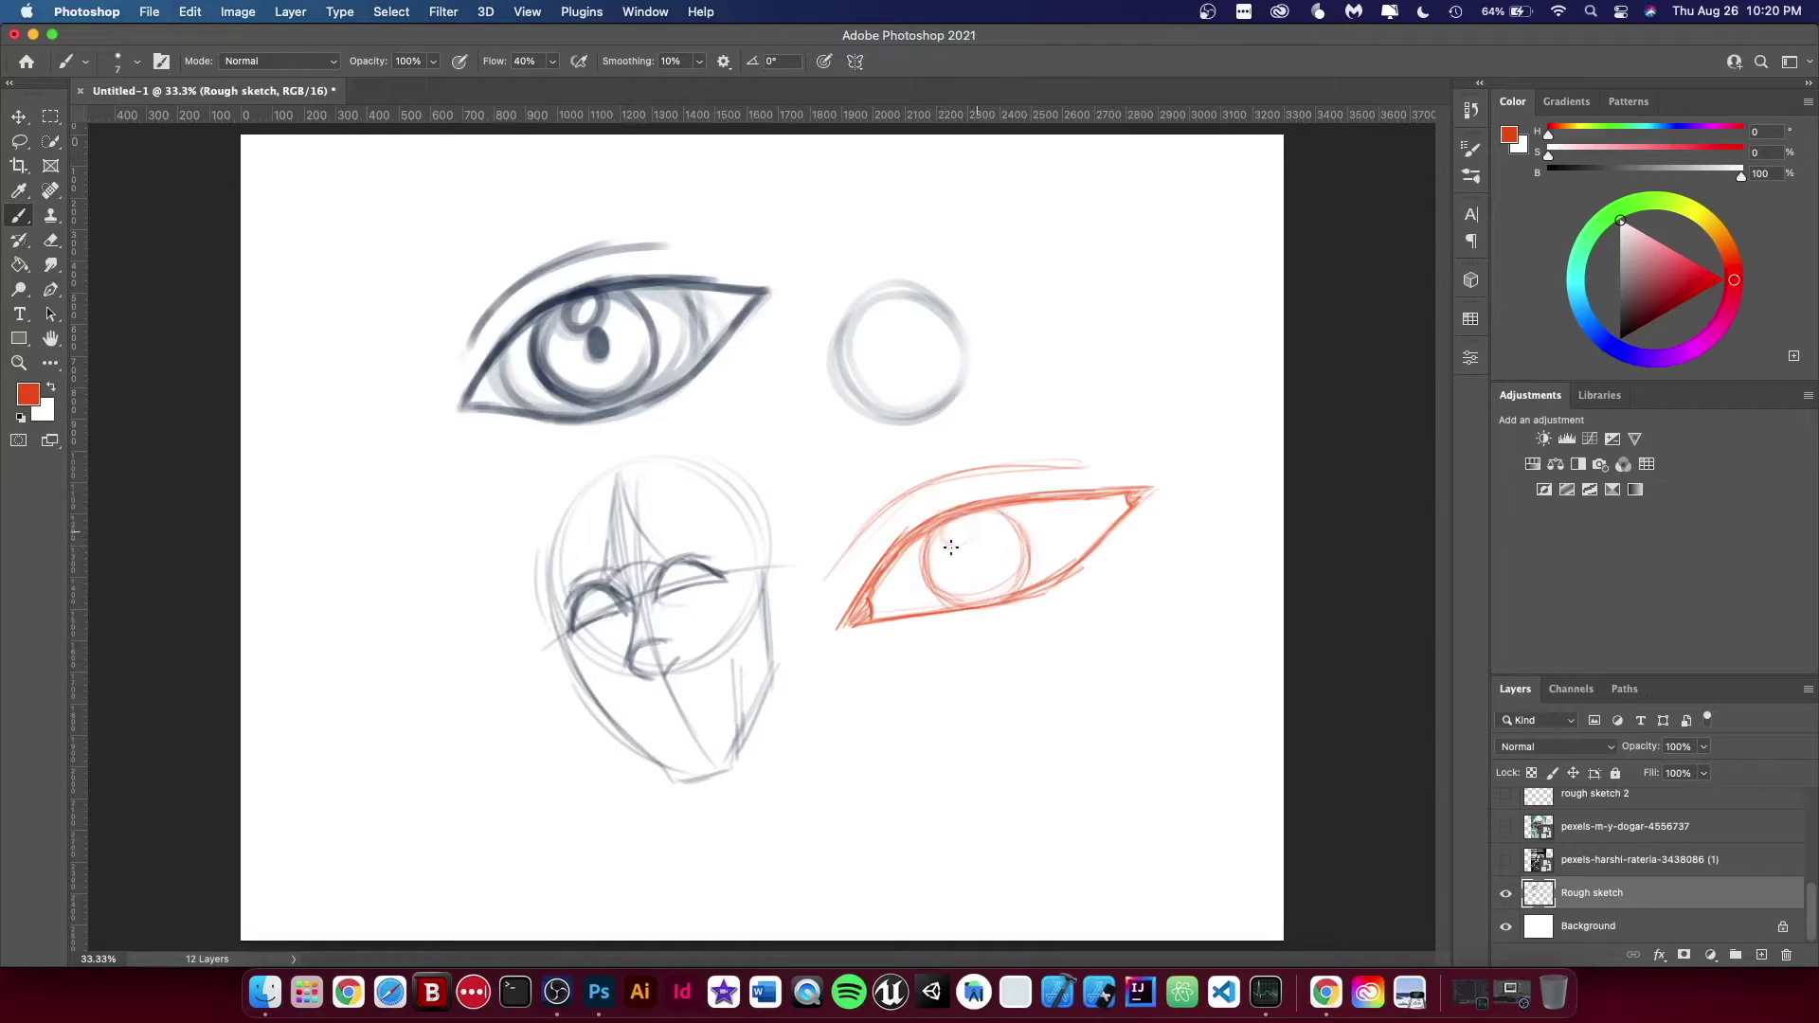
# Add a round highlight, an oval pupil and radiating fibre strokes inside the red-orange eye's iris
pyautogui.moveTo(951, 546)
pyautogui.mouseDown()
pyautogui.moveTo(980, 522)
pyautogui.moveTo(966, 572)
pyautogui.moveTo(970, 540)
pyautogui.mouseUp()
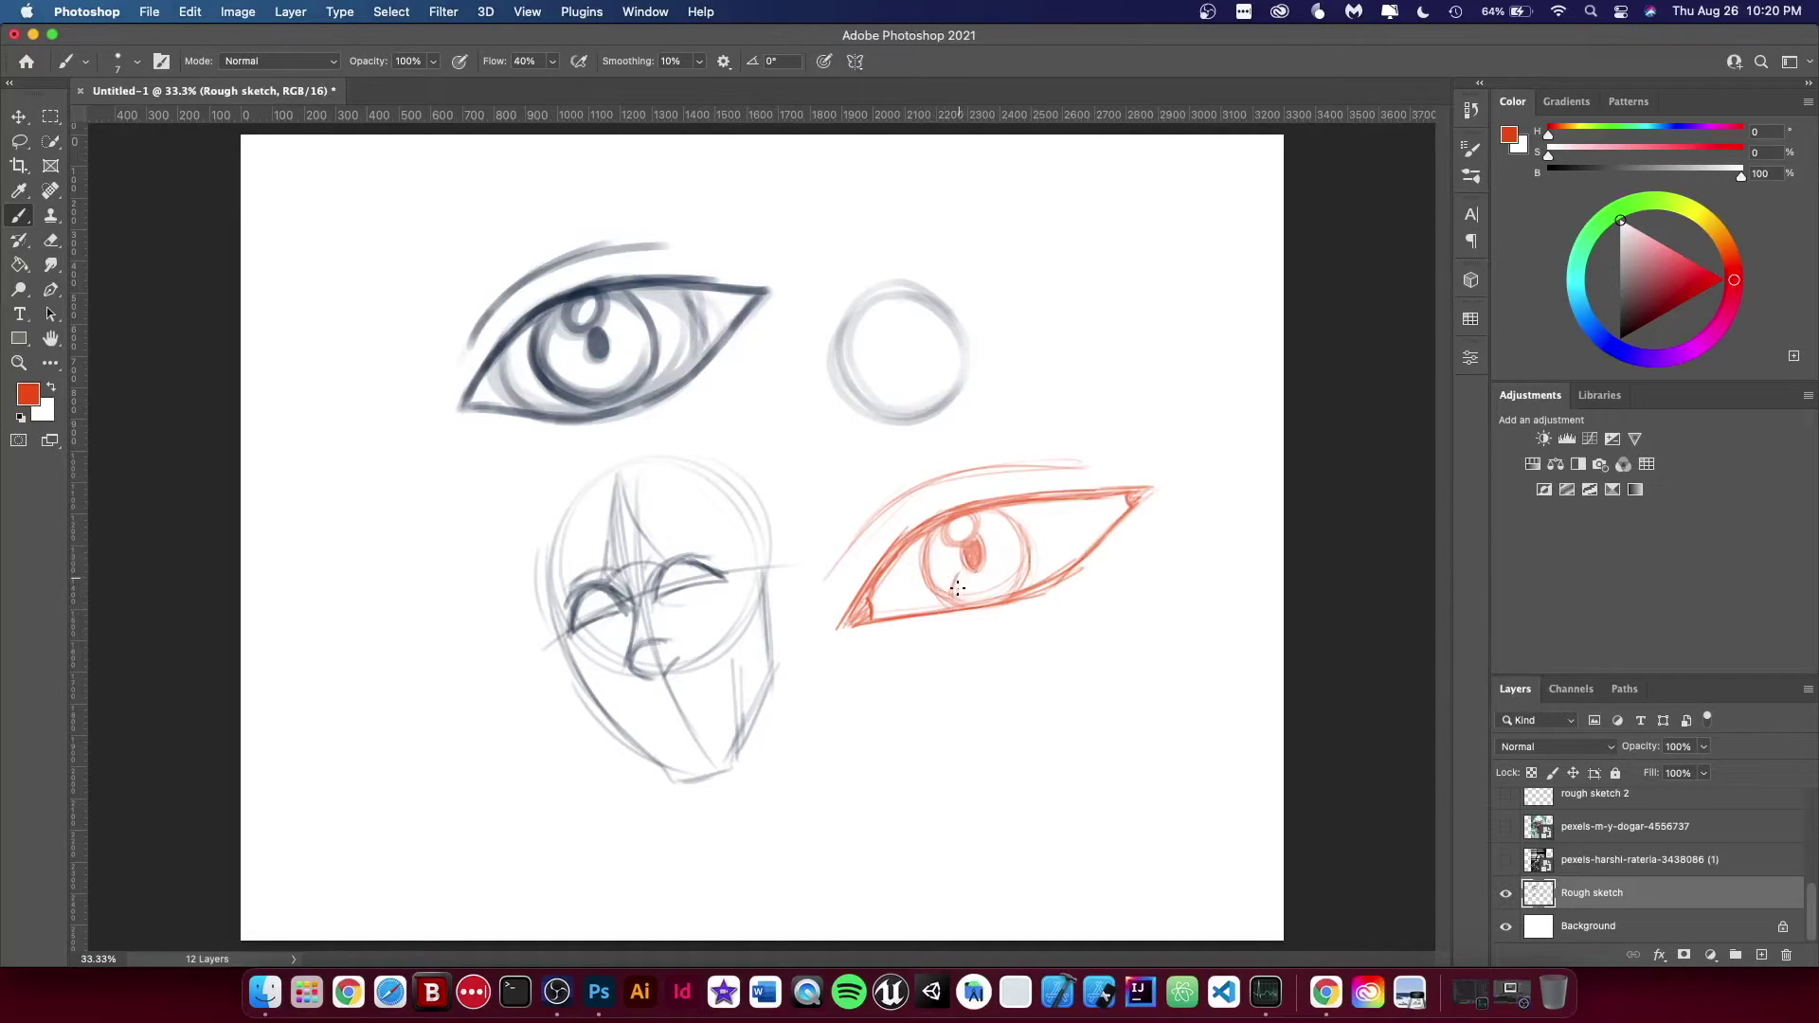
pyautogui.moveTo(967, 593)
pyautogui.mouseDown()
pyautogui.moveTo(960, 576)
pyautogui.moveTo(985, 609)
pyautogui.moveTo(1017, 589)
pyautogui.moveTo(1008, 542)
pyautogui.mouseUp()
pyautogui.moveTo(1004, 519); pyautogui.dragTo(993, 542)
pyautogui.moveTo(989, 516)
pyautogui.mouseDown()
pyautogui.moveTo(985, 540)
pyautogui.moveTo(930, 549)
pyautogui.mouseUp()
pyautogui.moveTo(950, 542); pyautogui.dragTo(931, 536)
pyautogui.moveTo(944, 537)
pyautogui.mouseDown()
pyautogui.moveTo(932, 586)
pyautogui.moveTo(951, 601)
pyautogui.mouseUp()
# Change the foreground colour to yellow (#f3f016) and brush radiating strokes all around the pupil in the red-orange eye's iris
pyautogui.press('i')
pyautogui.click(28, 394)
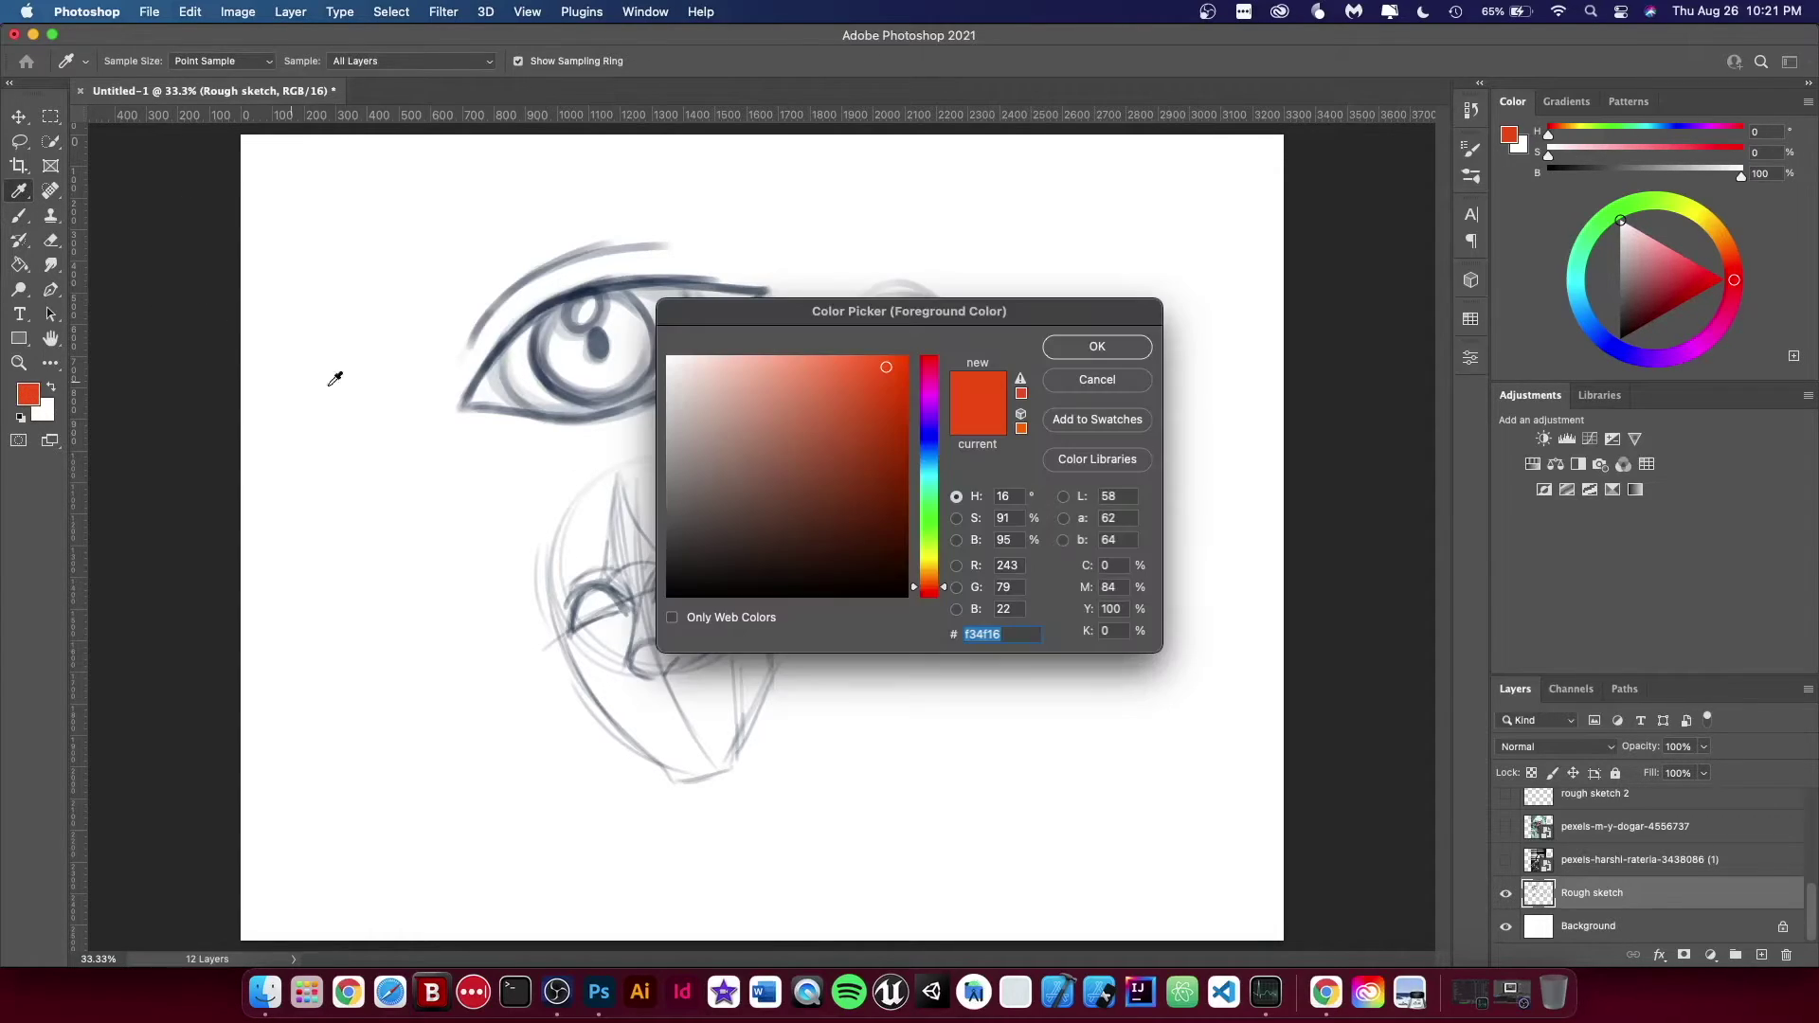
pyautogui.click(927, 552)
pyautogui.click(1090, 348)
pyautogui.press('b')
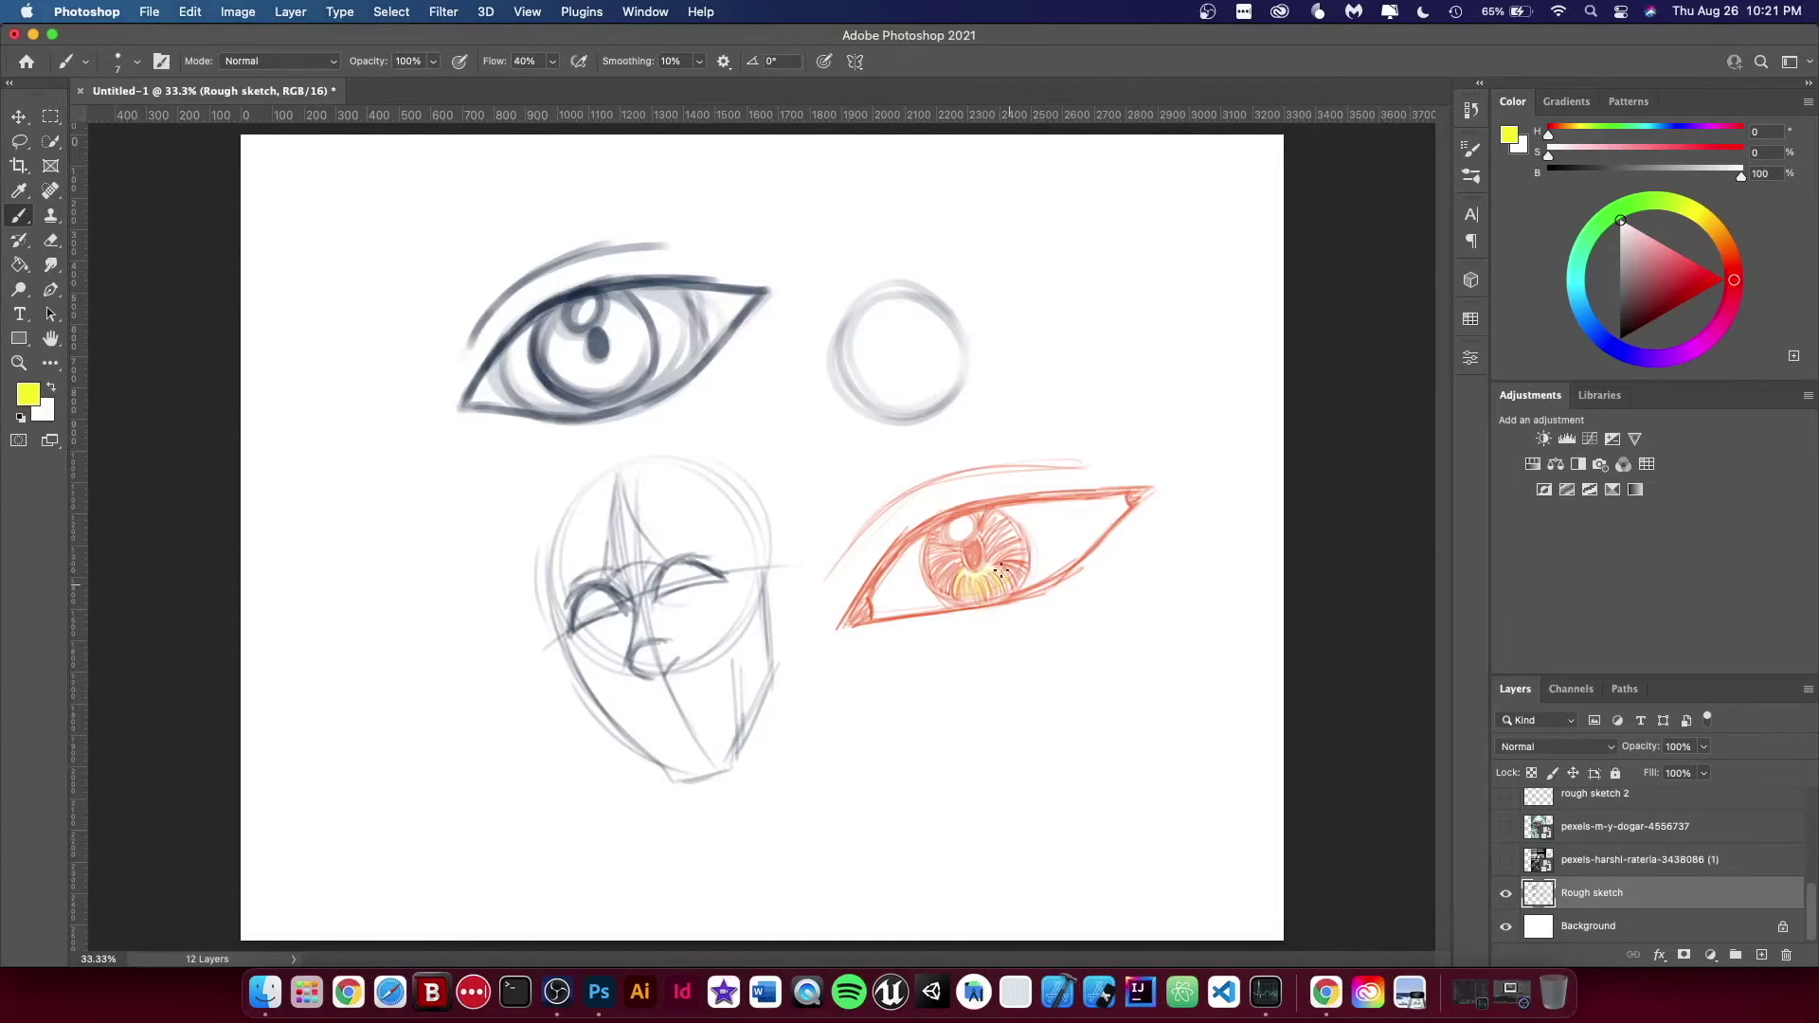
pyautogui.moveTo(1000, 570); pyautogui.dragTo(1004, 571)
pyautogui.moveTo(987, 512); pyautogui.dragTo(982, 527)
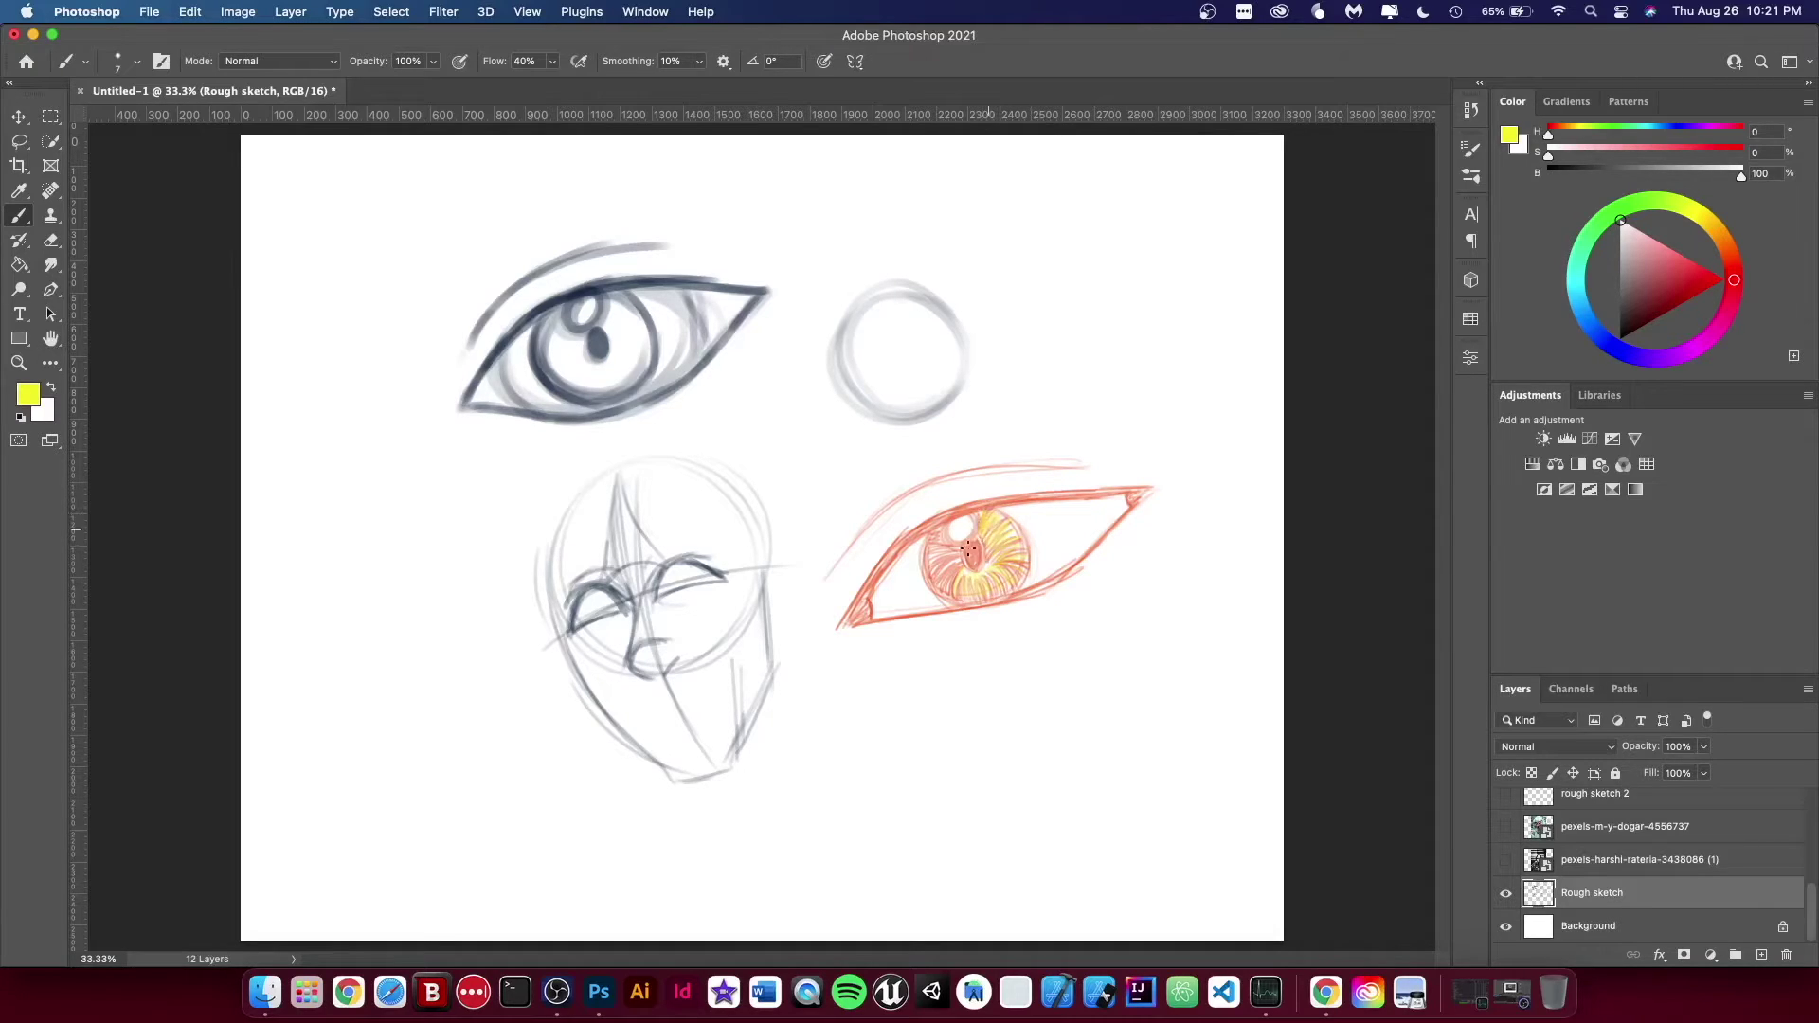
pyautogui.moveTo(940, 551)
pyautogui.mouseDown()
pyautogui.moveTo(932, 564)
pyautogui.moveTo(955, 557)
pyautogui.mouseUp()
# Change the foreground colour to green (#54f316) and layer radiating strokes over the yellow iris, undoing unwanted ones
pyautogui.click(19, 191)
pyautogui.click(28, 393)
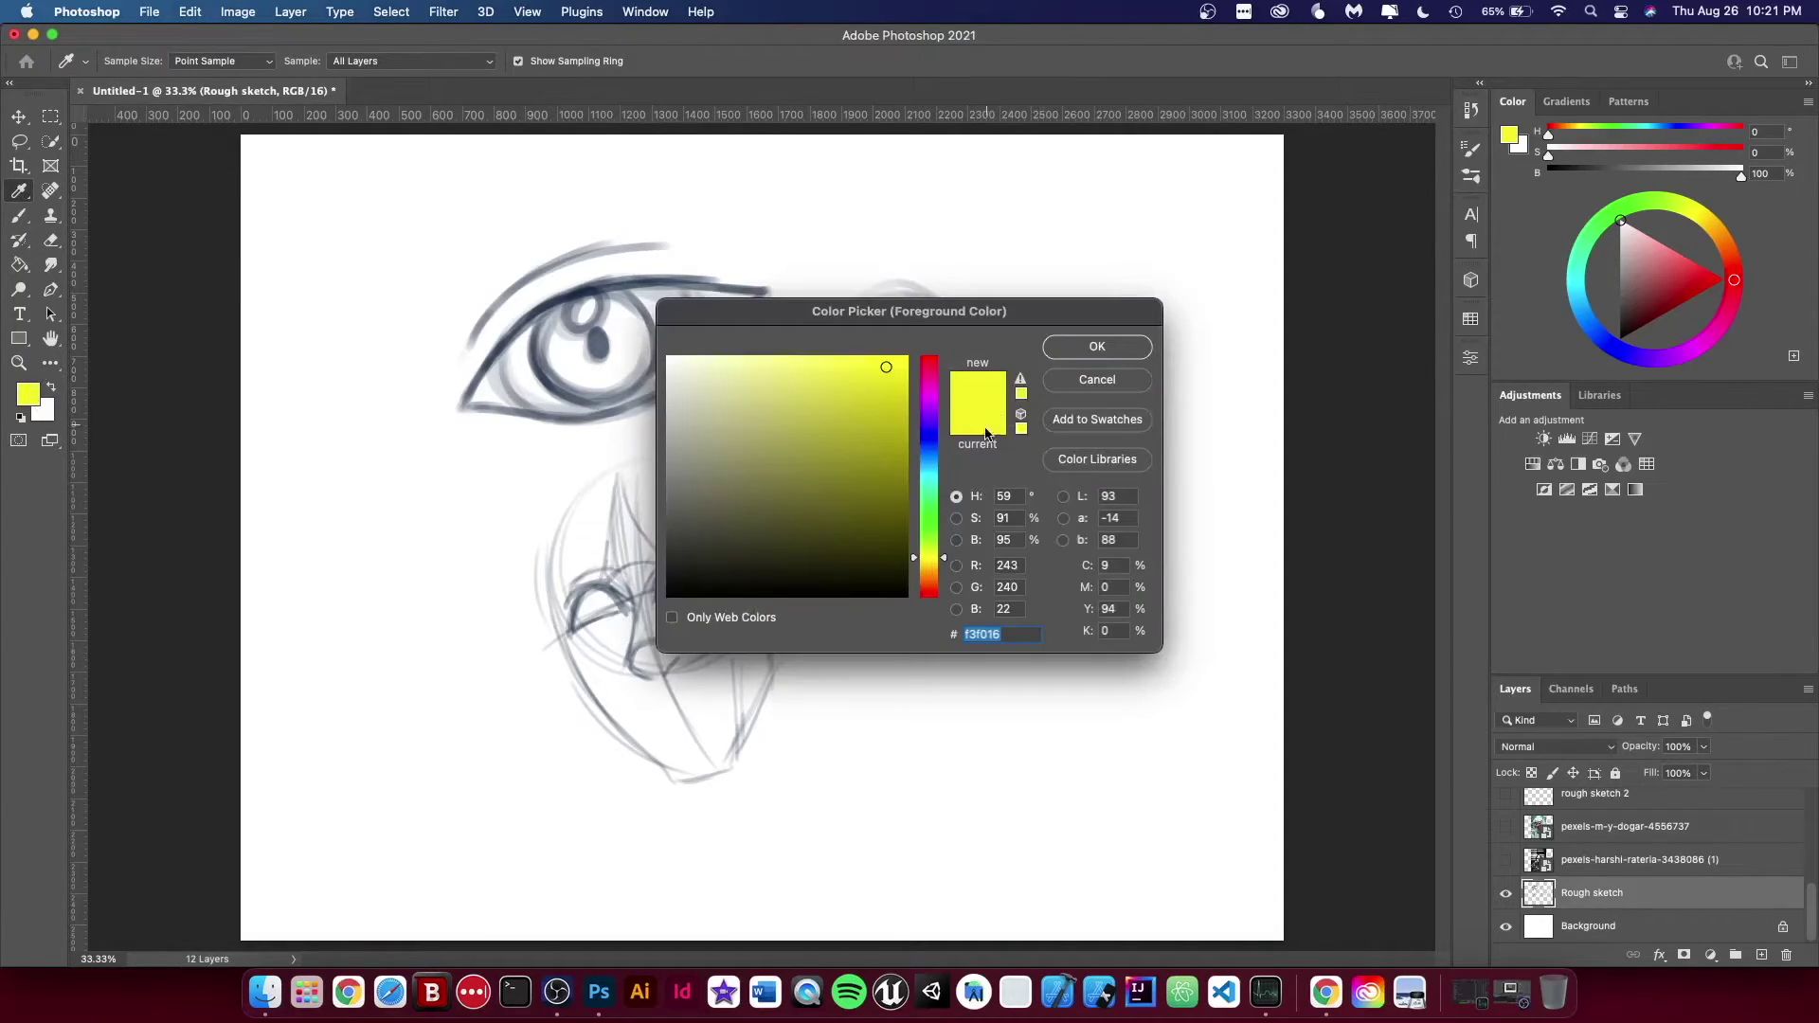
pyautogui.click(928, 525)
pyautogui.click(1090, 346)
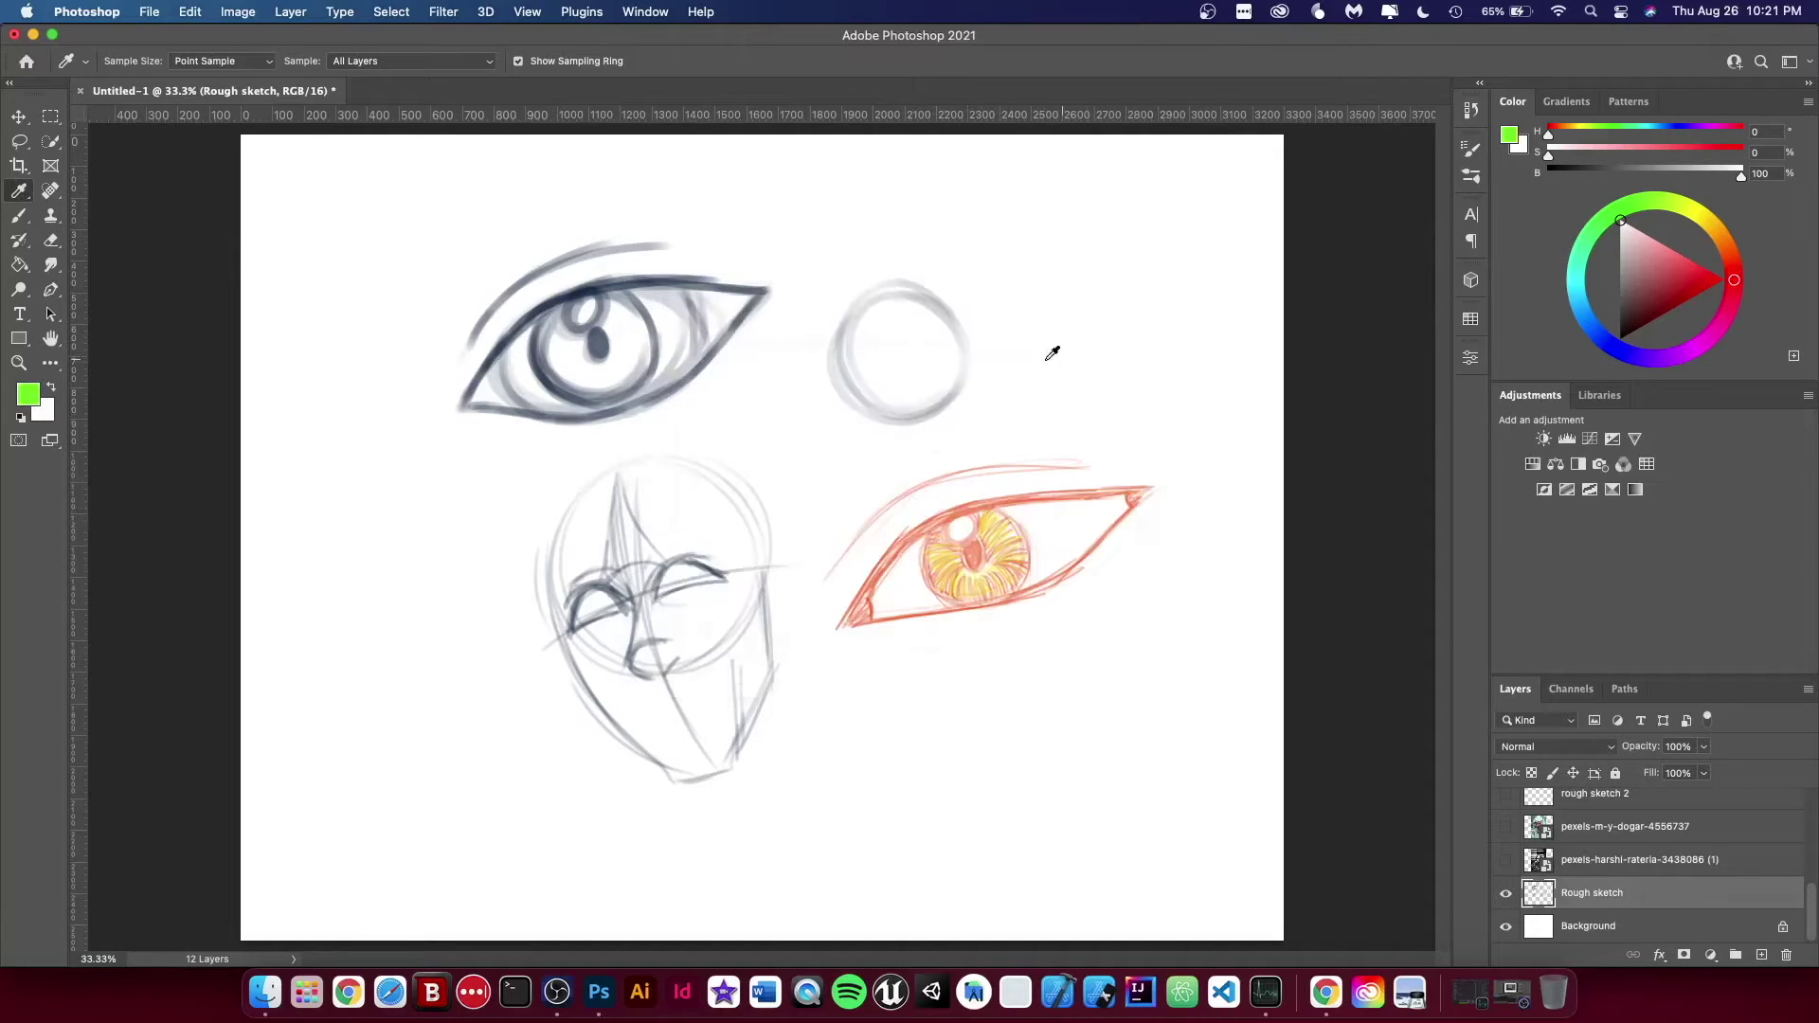
pyautogui.click(18, 216)
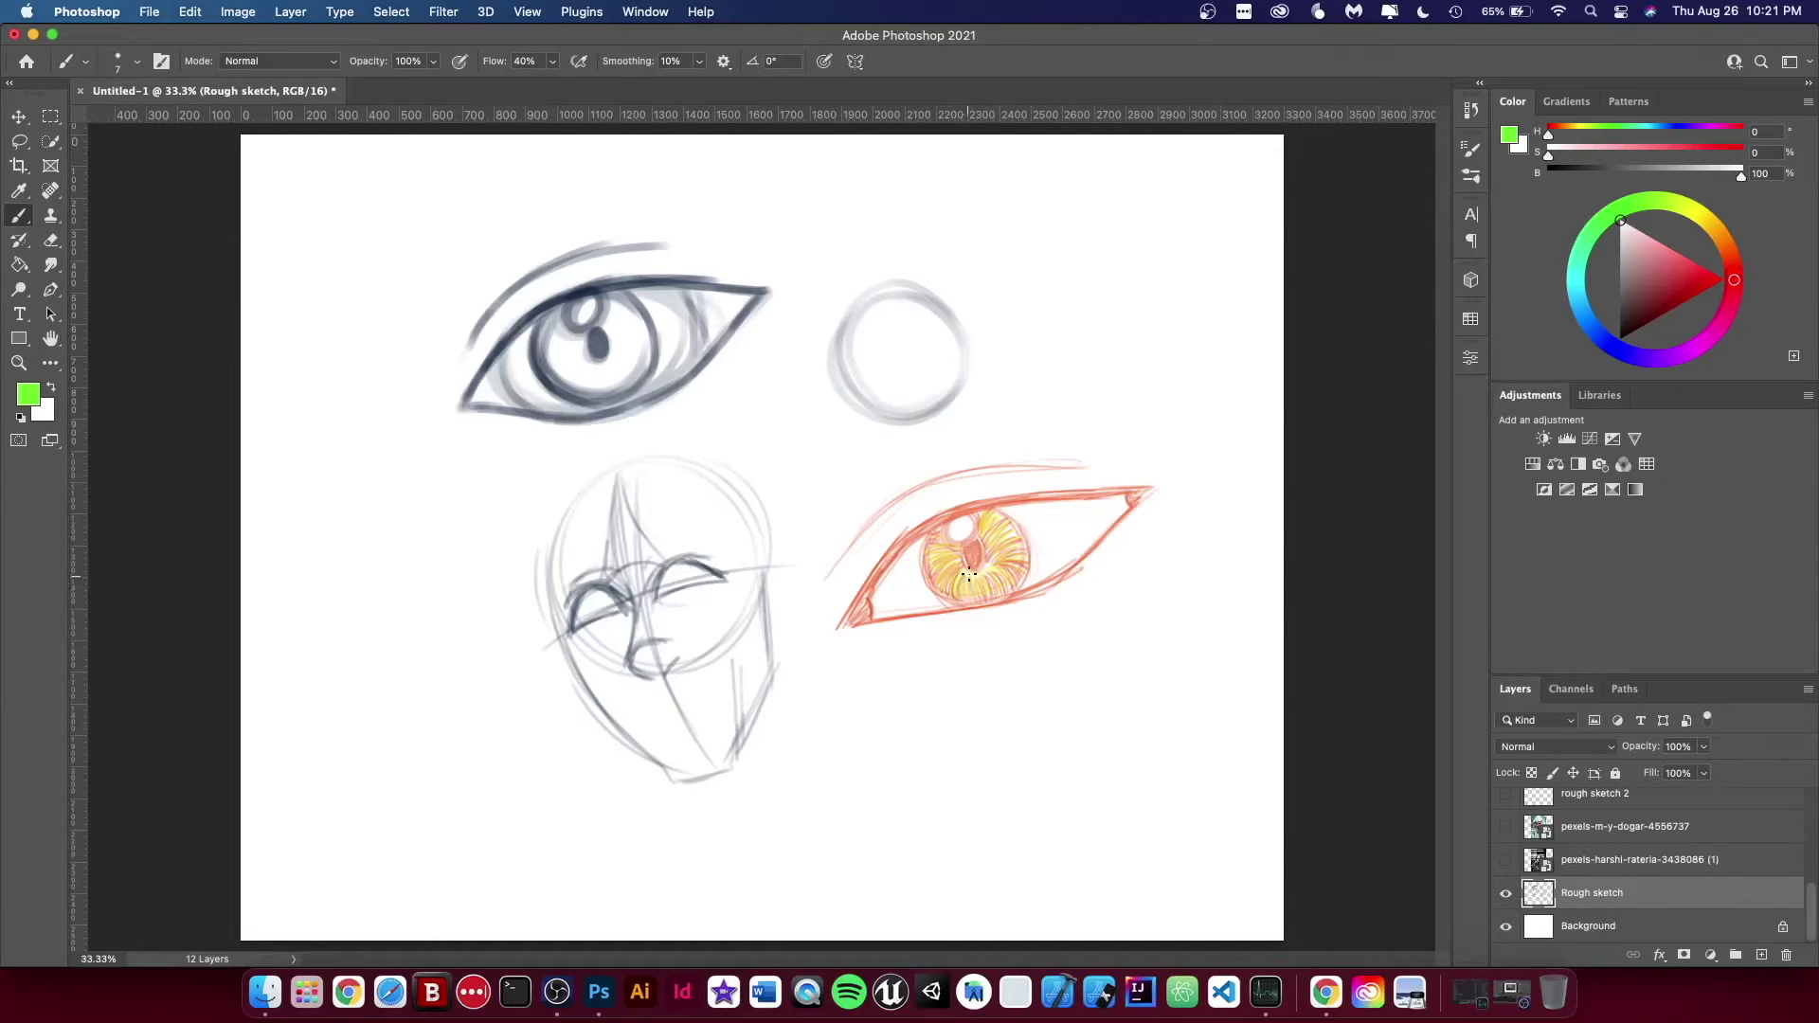
pyautogui.moveTo(969, 573); pyautogui.dragTo(971, 582)
pyautogui.press('super+z')
pyautogui.press('super+z')
pyautogui.press('super+z')
# Change the foreground colour to blue, add fibre strokes to the iris, fill the pupil, and outline the highlight and iris edge
pyautogui.click(28, 393)
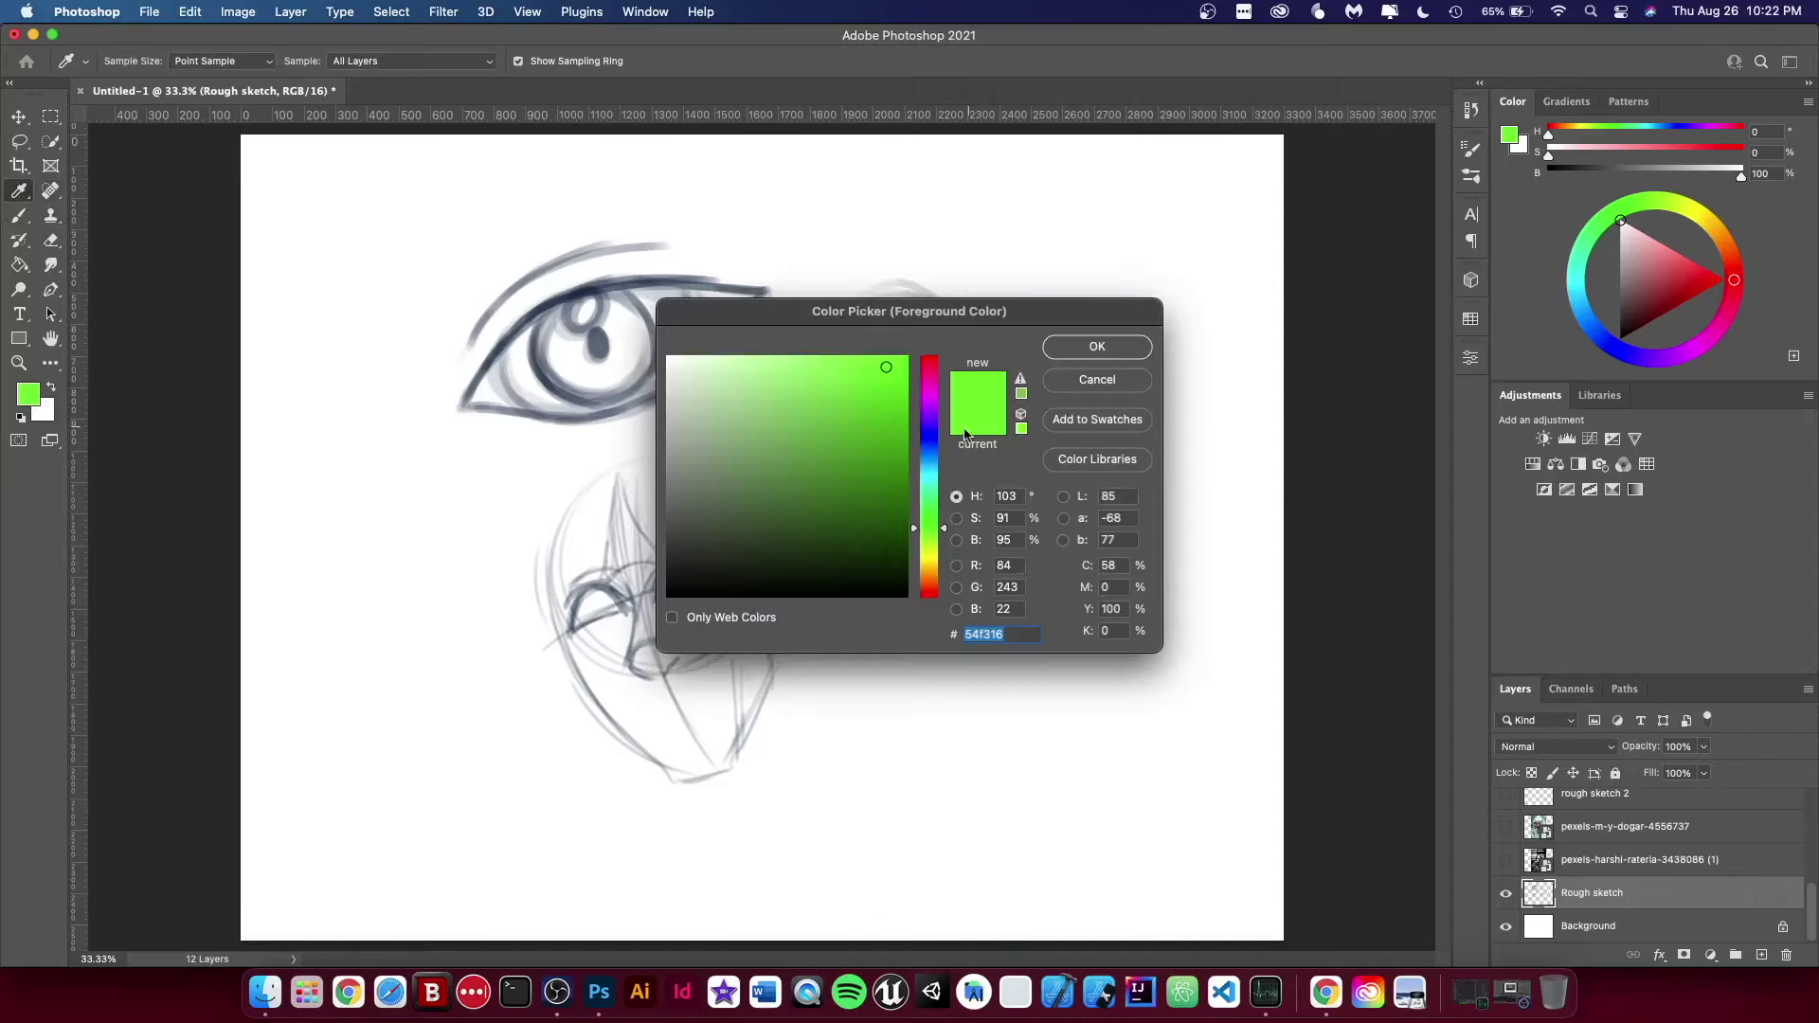
pyautogui.click(929, 454)
pyautogui.click(1097, 346)
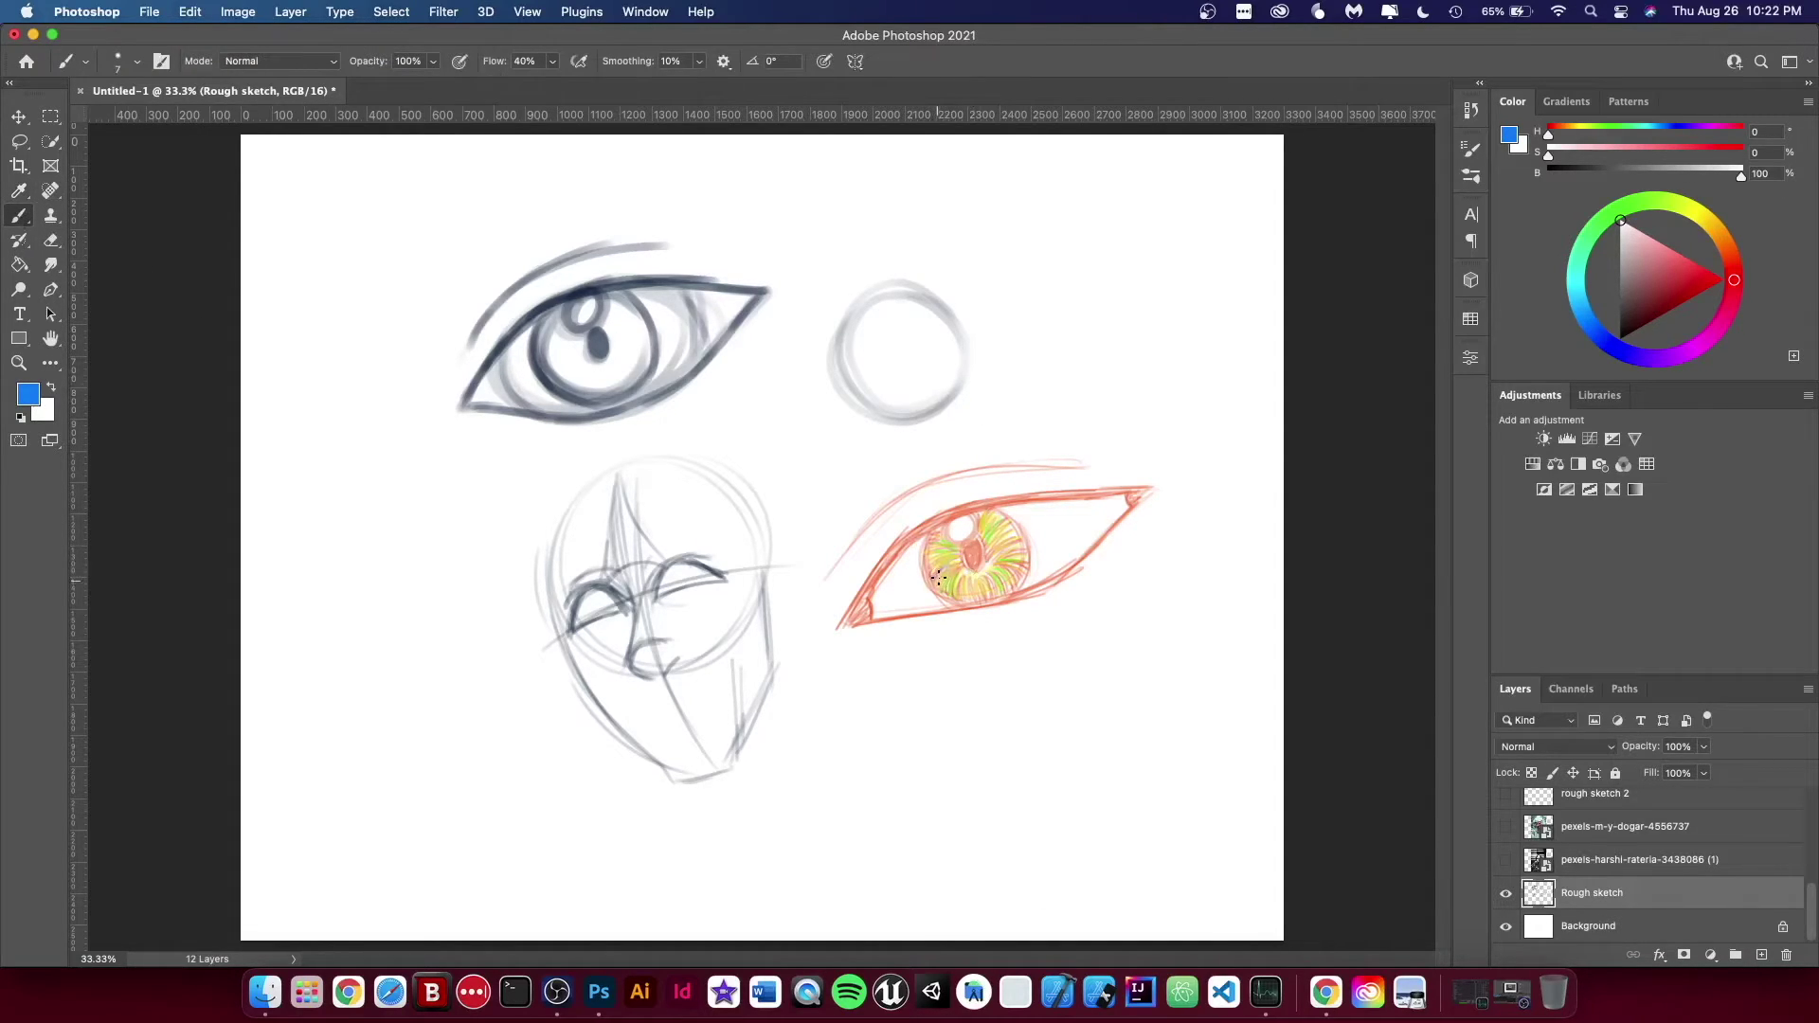
pyautogui.moveTo(948, 556); pyautogui.dragTo(932, 553)
pyautogui.moveTo(959, 569)
pyautogui.mouseDown()
pyautogui.moveTo(950, 584)
pyautogui.moveTo(977, 588)
pyautogui.mouseUp()
pyautogui.moveTo(986, 569)
pyautogui.mouseDown()
pyautogui.moveTo(1000, 578)
pyautogui.moveTo(1020, 547)
pyautogui.mouseUp()
pyautogui.moveTo(994, 540)
pyautogui.mouseDown()
pyautogui.moveTo(1007, 526)
pyautogui.moveTo(990, 515)
pyautogui.mouseUp()
pyautogui.moveTo(947, 544)
pyautogui.mouseDown()
pyautogui.moveTo(935, 530)
pyautogui.moveTo(974, 565)
pyautogui.moveTo(981, 548)
pyautogui.mouseUp()
pyautogui.moveTo(953, 517)
pyautogui.mouseDown()
pyautogui.moveTo(964, 543)
pyautogui.moveTo(961, 513)
pyautogui.mouseUp()
pyautogui.moveTo(936, 524); pyautogui.dragTo(944, 595)
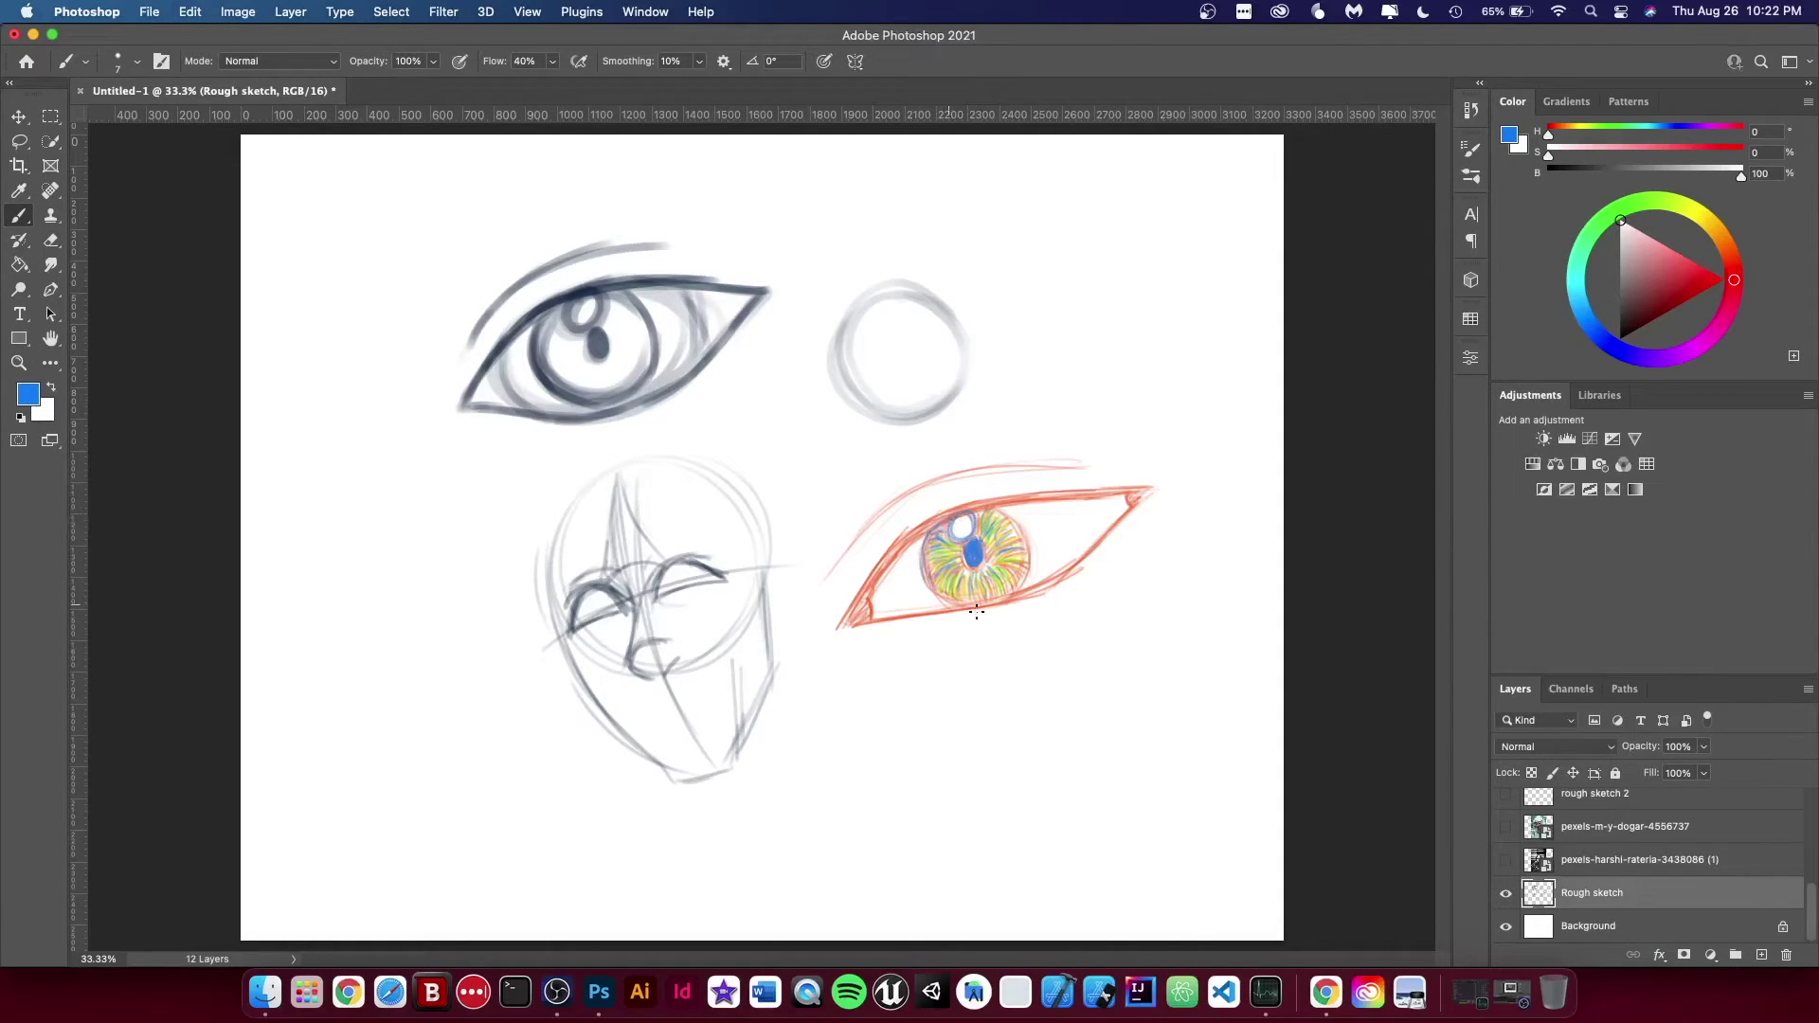
pyautogui.moveTo(1001, 511); pyautogui.dragTo(1013, 590)
# Sketch three blue base shapes beside the grey eye and head: a curved triangle, a slanted parallelogram above it and a rectangle above that
pyautogui.moveTo(311, 783); pyautogui.dragTo(479, 759)
pyautogui.moveTo(298, 794)
pyautogui.mouseDown()
pyautogui.moveTo(481, 762)
pyautogui.moveTo(397, 707)
pyautogui.mouseUp()
pyautogui.moveTo(306, 779)
pyautogui.mouseDown()
pyautogui.moveTo(441, 721)
pyautogui.moveTo(498, 765)
pyautogui.moveTo(302, 796)
pyautogui.moveTo(479, 762)
pyautogui.moveTo(307, 792)
pyautogui.mouseUp()
pyautogui.moveTo(295, 562)
pyautogui.mouseDown()
pyautogui.moveTo(325, 536)
pyautogui.moveTo(296, 547)
pyautogui.moveTo(425, 511)
pyautogui.moveTo(299, 549)
pyautogui.moveTo(294, 568)
pyautogui.moveTo(316, 539)
pyautogui.moveTo(296, 548)
pyautogui.moveTo(306, 611)
pyautogui.mouseUp()
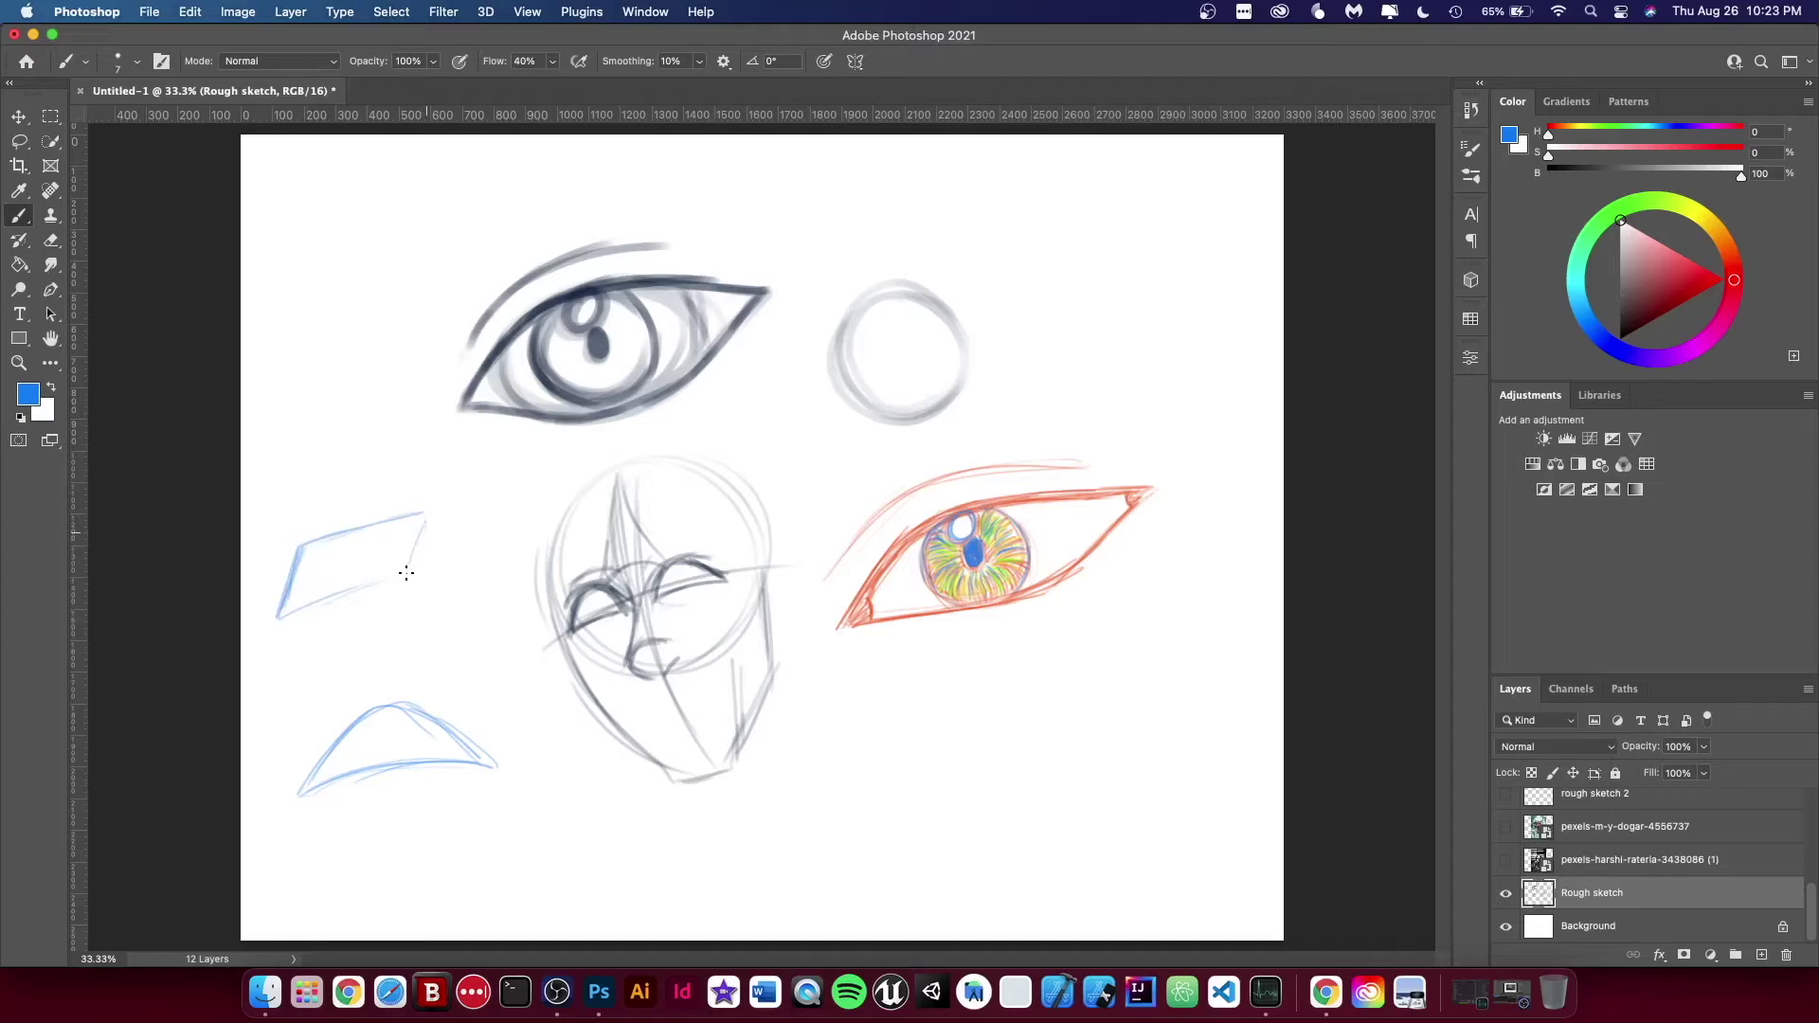
pyautogui.moveTo(423, 515)
pyautogui.mouseDown()
pyautogui.moveTo(405, 574)
pyautogui.moveTo(350, 592)
pyautogui.mouseUp()
pyautogui.moveTo(309, 326)
pyautogui.mouseDown()
pyautogui.moveTo(307, 375)
pyautogui.moveTo(382, 304)
pyautogui.mouseUp()
pyautogui.moveTo(312, 379); pyautogui.dragTo(409, 363)
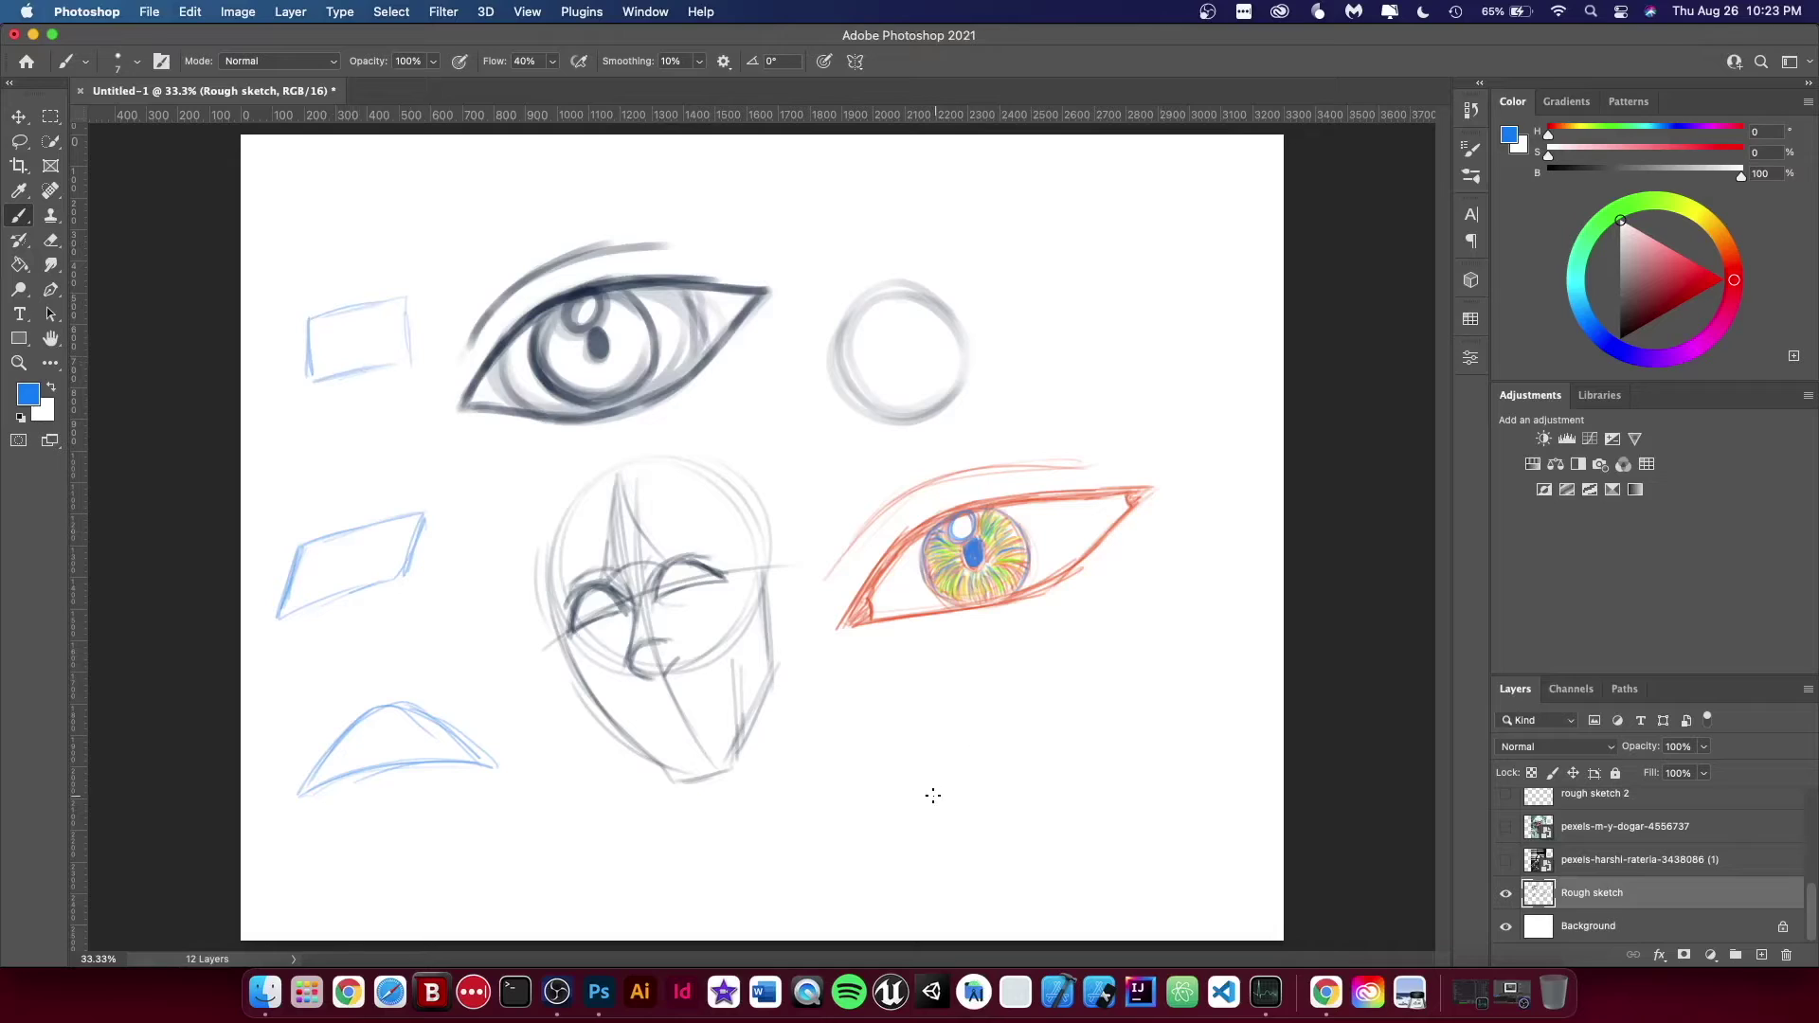
# Sketch a blue half-circle eye with a heavy slanted lid and oval pupil below the coloured eye, and add an iris to the curved triangle
pyautogui.moveTo(891, 804); pyautogui.dragTo(1046, 700)
pyautogui.moveTo(1063, 684); pyautogui.dragTo(1004, 855)
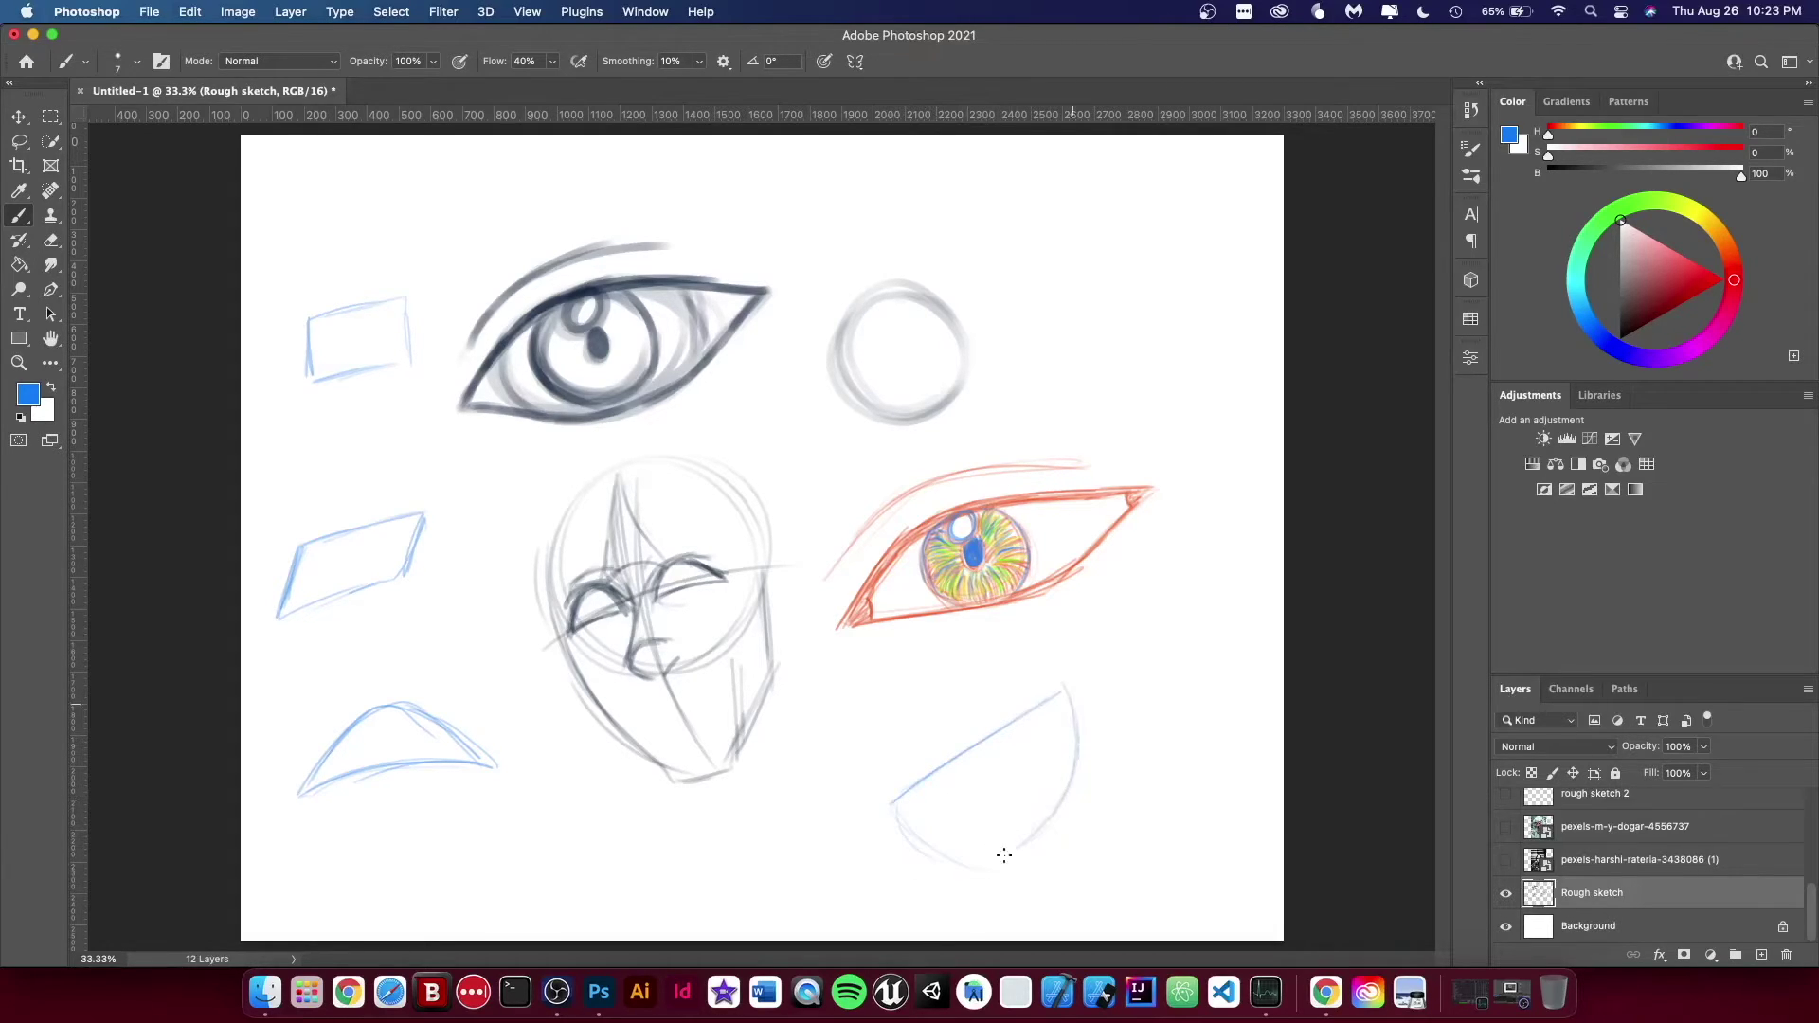
pyautogui.moveTo(897, 817); pyautogui.dragTo(954, 843)
pyautogui.moveTo(1082, 711); pyautogui.dragTo(892, 802)
pyautogui.moveTo(1037, 703)
pyautogui.mouseDown()
pyautogui.moveTo(1061, 686)
pyautogui.moveTo(1081, 711)
pyautogui.moveTo(1044, 833)
pyautogui.mouseUp()
pyautogui.moveTo(1070, 772)
pyautogui.mouseDown()
pyautogui.moveTo(908, 829)
pyautogui.moveTo(1041, 689)
pyautogui.moveTo(1089, 697)
pyautogui.moveTo(974, 730)
pyautogui.moveTo(891, 796)
pyautogui.moveTo(970, 824)
pyautogui.moveTo(974, 783)
pyautogui.moveTo(999, 794)
pyautogui.mouseUp()
pyautogui.moveTo(917, 837)
pyautogui.mouseDown()
pyautogui.moveTo(975, 862)
pyautogui.moveTo(1050, 816)
pyautogui.moveTo(992, 886)
pyautogui.mouseUp()
pyautogui.moveTo(377, 742)
pyautogui.mouseDown()
pyautogui.moveTo(371, 761)
pyautogui.moveTo(403, 718)
pyautogui.moveTo(378, 721)
pyautogui.moveTo(398, 735)
pyautogui.mouseUp()
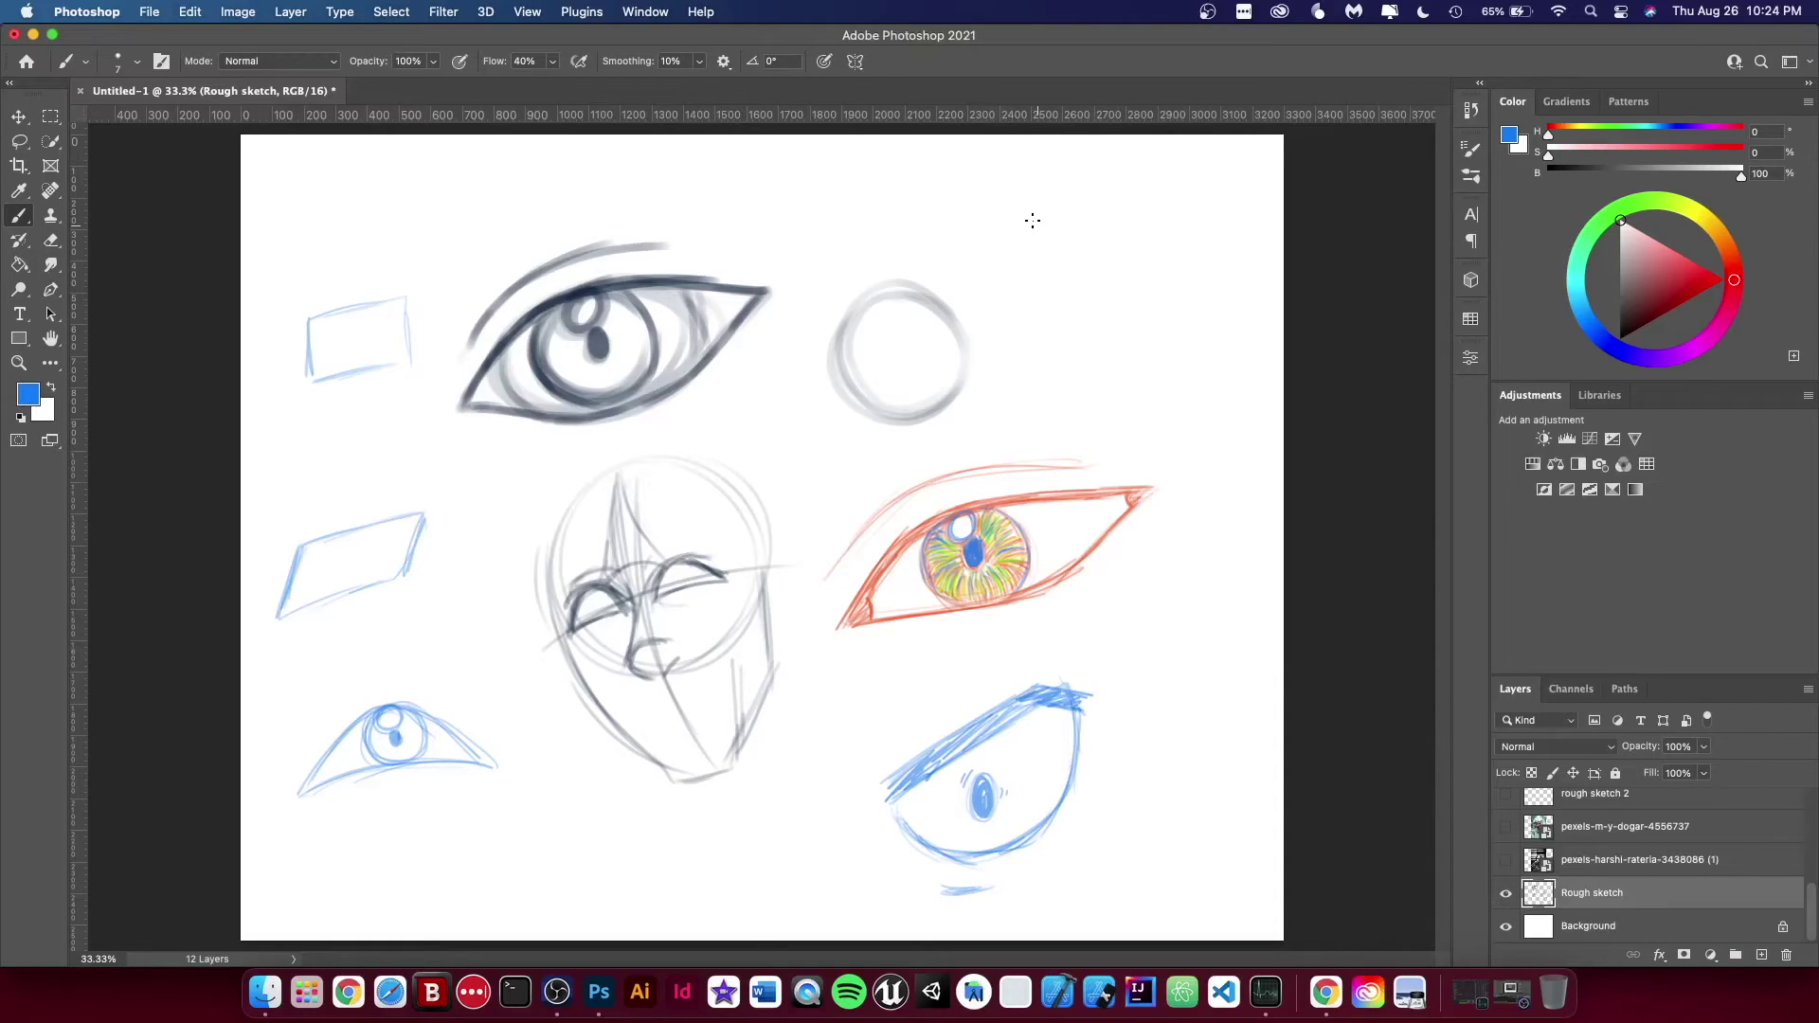
# Sketch a blue eye with a tiny pupil above the grey circle and label it "lots of light" with an arrow
pyautogui.moveTo(1031, 235)
pyautogui.mouseDown()
pyautogui.moveTo(991, 203)
pyautogui.moveTo(995, 256)
pyautogui.moveTo(1047, 272)
pyautogui.moveTo(1063, 199)
pyautogui.moveTo(1011, 201)
pyautogui.moveTo(1031, 239)
pyautogui.mouseUp()
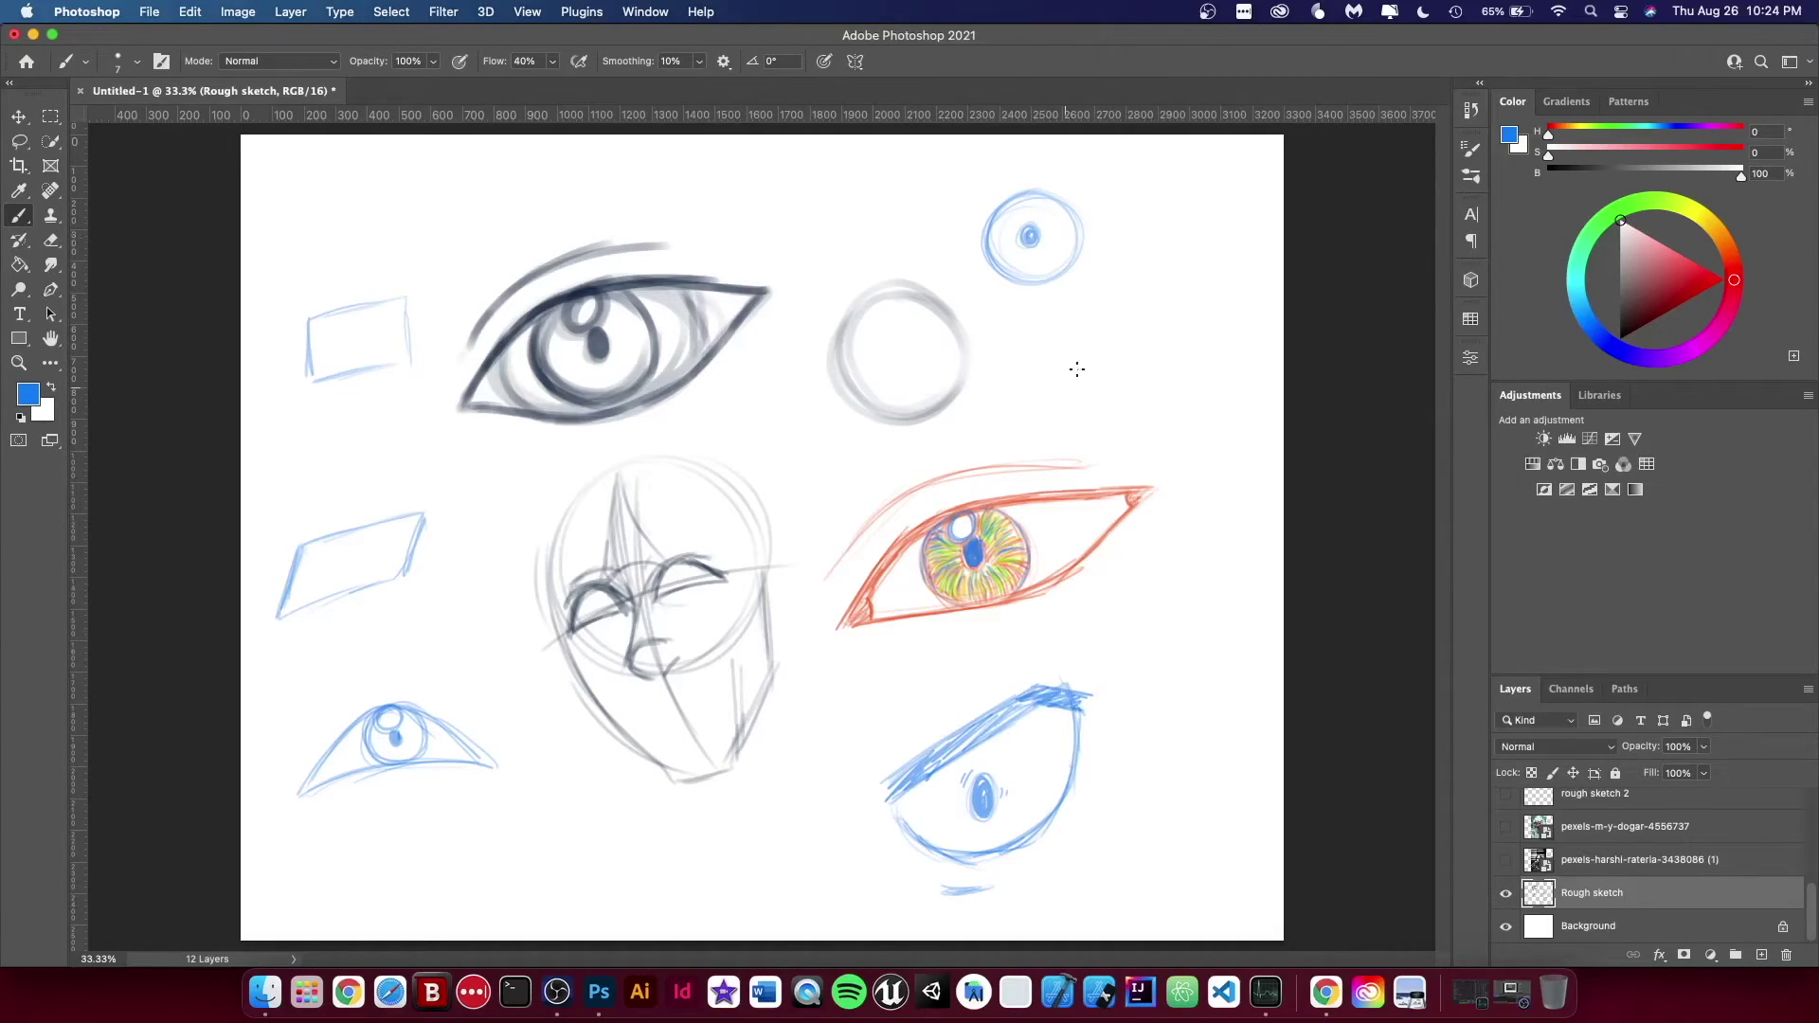
pyautogui.moveTo(967, 226); pyautogui.dragTo(1087, 178)
pyautogui.moveTo(958, 235); pyautogui.dragTo(1080, 183)
pyautogui.moveTo(940, 257); pyautogui.dragTo(1128, 180)
pyautogui.moveTo(925, 272)
pyautogui.mouseDown()
pyautogui.moveTo(954, 243)
pyautogui.moveTo(1094, 258)
pyautogui.mouseUp()
pyautogui.moveTo(987, 289); pyautogui.dragTo(1067, 272)
pyautogui.moveTo(959, 283)
pyautogui.mouseDown()
pyautogui.moveTo(1048, 288)
pyautogui.moveTo(1109, 248)
pyautogui.moveTo(1016, 289)
pyautogui.mouseUp()
pyautogui.moveTo(1107, 248); pyautogui.dragTo(1027, 292)
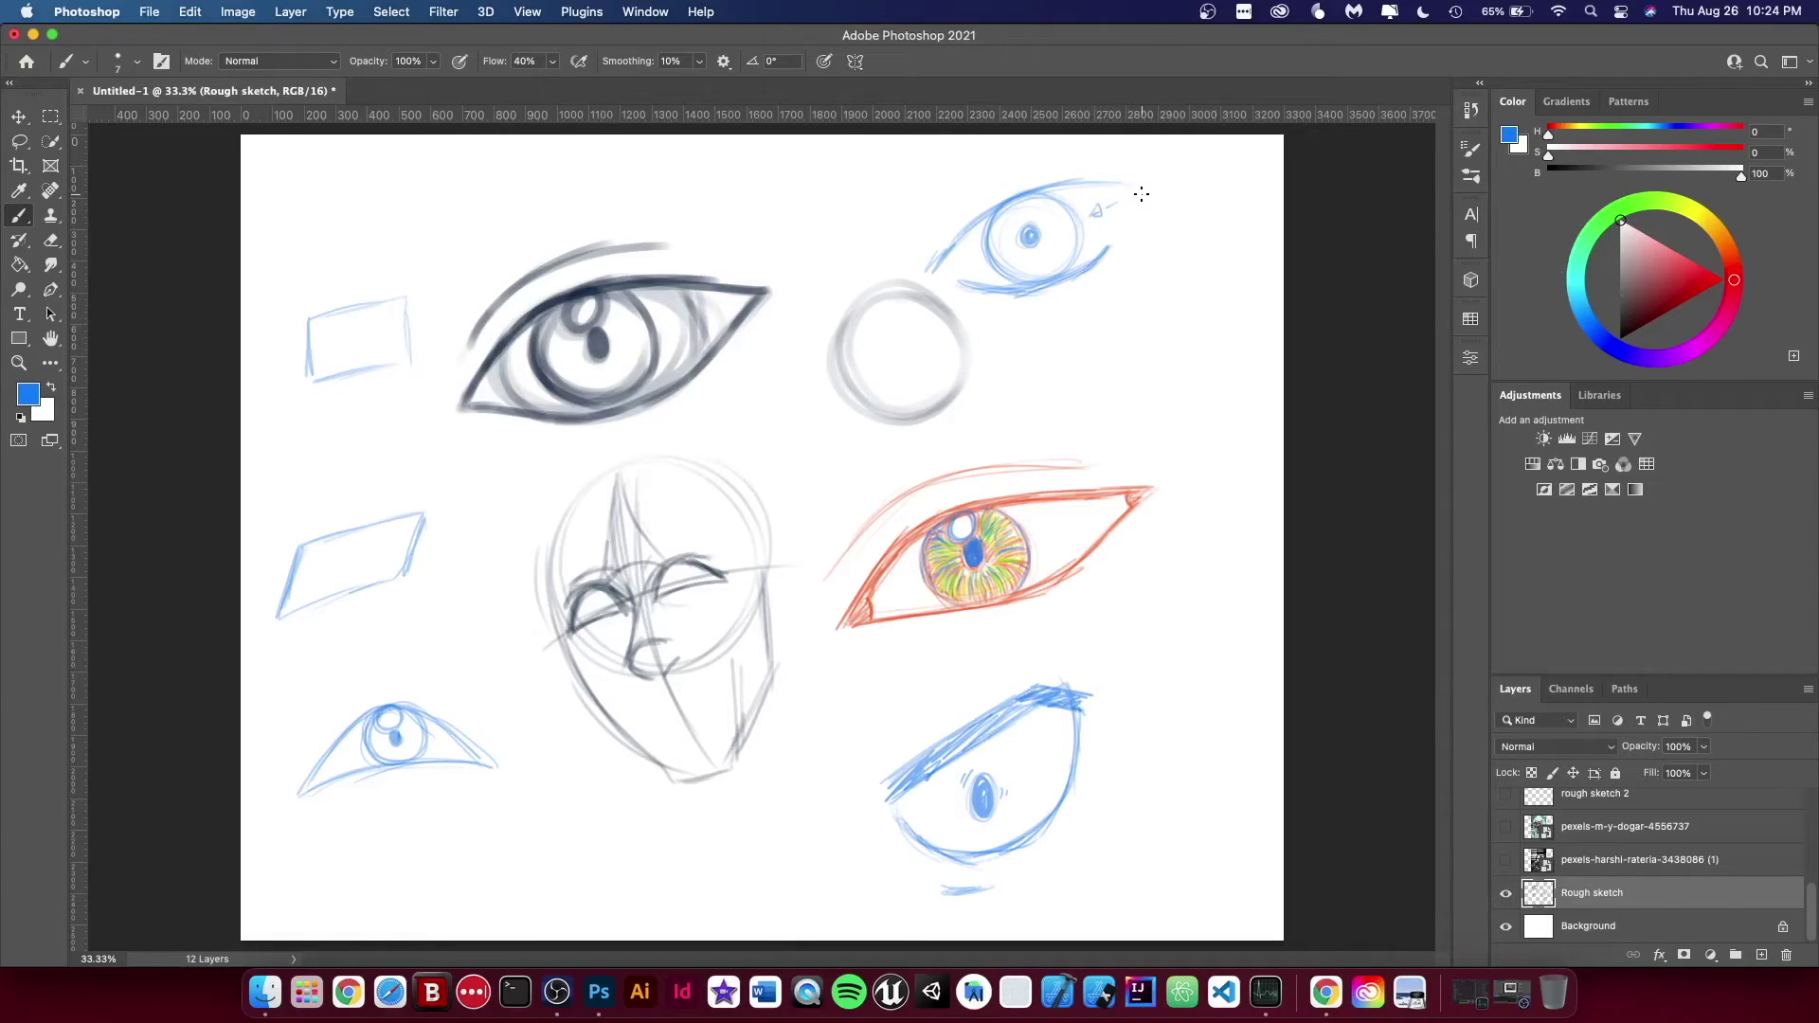
pyautogui.moveTo(1147, 193)
pyautogui.mouseDown()
pyautogui.moveTo(1190, 169)
pyautogui.moveTo(1217, 178)
pyautogui.moveTo(1184, 221)
pyautogui.mouseUp()
# Sketch a second blue eye with a large pupil and highlight beneath the first, labelled "low amounts of light" with an arrow
pyautogui.moveTo(1068, 423)
pyautogui.mouseDown()
pyautogui.moveTo(1027, 393)
pyautogui.moveTo(1053, 318)
pyautogui.moveTo(1199, 307)
pyautogui.moveTo(1049, 420)
pyautogui.moveTo(1051, 326)
pyautogui.moveTo(1045, 407)
pyautogui.mouseUp()
pyautogui.moveTo(1069, 341)
pyautogui.mouseDown()
pyautogui.moveTo(1052, 345)
pyautogui.moveTo(1075, 327)
pyautogui.moveTo(1068, 386)
pyautogui.moveTo(1091, 358)
pyautogui.mouseUp()
pyautogui.moveTo(1080, 369)
pyautogui.mouseDown()
pyautogui.moveTo(1154, 426)
pyautogui.moveTo(1267, 442)
pyautogui.moveTo(1231, 485)
pyautogui.moveTo(1255, 511)
pyautogui.mouseUp()
# Draw a curved arrow pointing to the large-pupil eye and handwrite the label "Dialated Pupils" at its tail
pyautogui.moveTo(999, 443); pyautogui.dragTo(1031, 441)
pyautogui.moveTo(1011, 455); pyautogui.dragTo(889, 470)
pyautogui.moveTo(794, 449)
pyautogui.mouseDown()
pyautogui.moveTo(803, 472)
pyautogui.moveTo(888, 436)
pyautogui.mouseUp()
pyautogui.moveTo(895, 437); pyautogui.dragTo(902, 443)
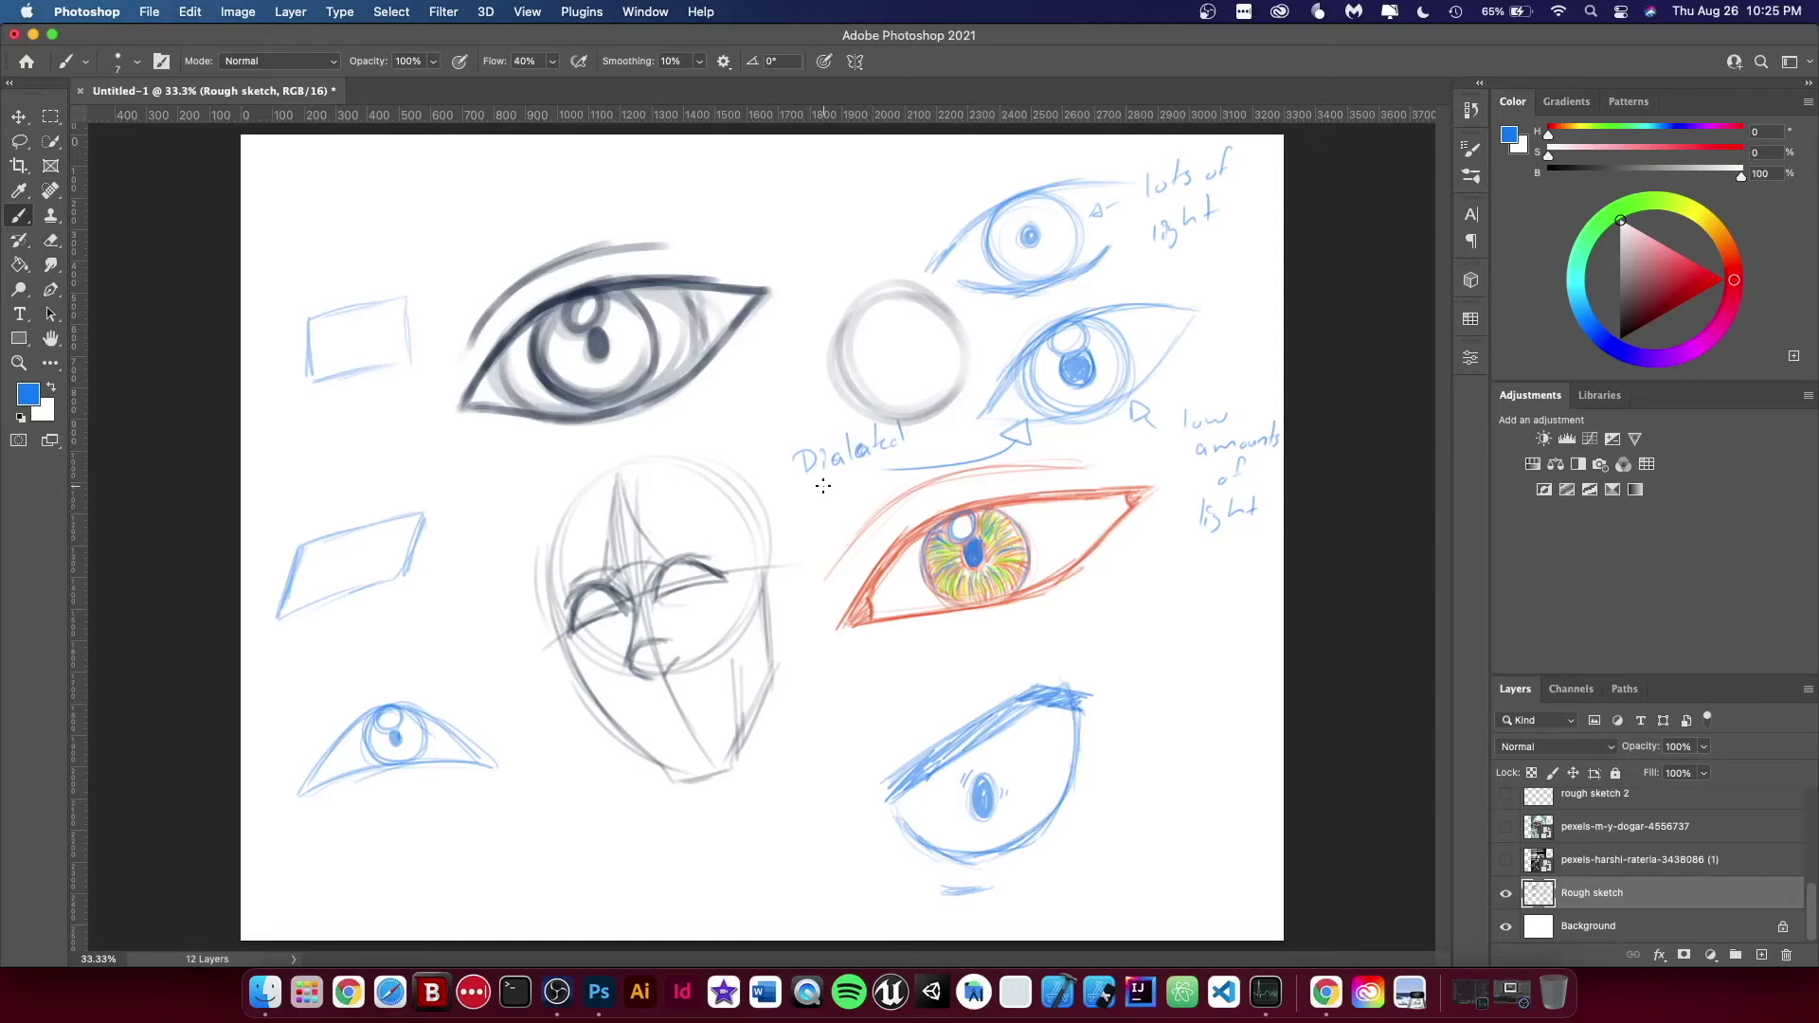
pyautogui.moveTo(822, 486)
pyautogui.mouseDown()
pyautogui.moveTo(856, 505)
pyautogui.moveTo(879, 472)
pyautogui.mouseUp()
# Turn the parallelogram into an eye with a lid fold and slit pupil, and round the rectangle into an eye with a shaded pupil
pyautogui.moveTo(278, 618)
pyautogui.mouseDown()
pyautogui.moveTo(314, 542)
pyautogui.moveTo(281, 587)
pyautogui.moveTo(313, 543)
pyautogui.moveTo(422, 506)
pyautogui.moveTo(423, 527)
pyautogui.moveTo(321, 601)
pyautogui.moveTo(404, 562)
pyautogui.moveTo(303, 555)
pyautogui.moveTo(284, 611)
pyautogui.moveTo(340, 530)
pyautogui.moveTo(311, 590)
pyautogui.moveTo(334, 558)
pyautogui.moveTo(337, 581)
pyautogui.moveTo(337, 555)
pyautogui.moveTo(347, 585)
pyautogui.moveTo(306, 529)
pyautogui.moveTo(353, 498)
pyautogui.moveTo(261, 586)
pyautogui.moveTo(372, 491)
pyautogui.moveTo(396, 591)
pyautogui.moveTo(427, 555)
pyautogui.moveTo(336, 620)
pyautogui.mouseUp()
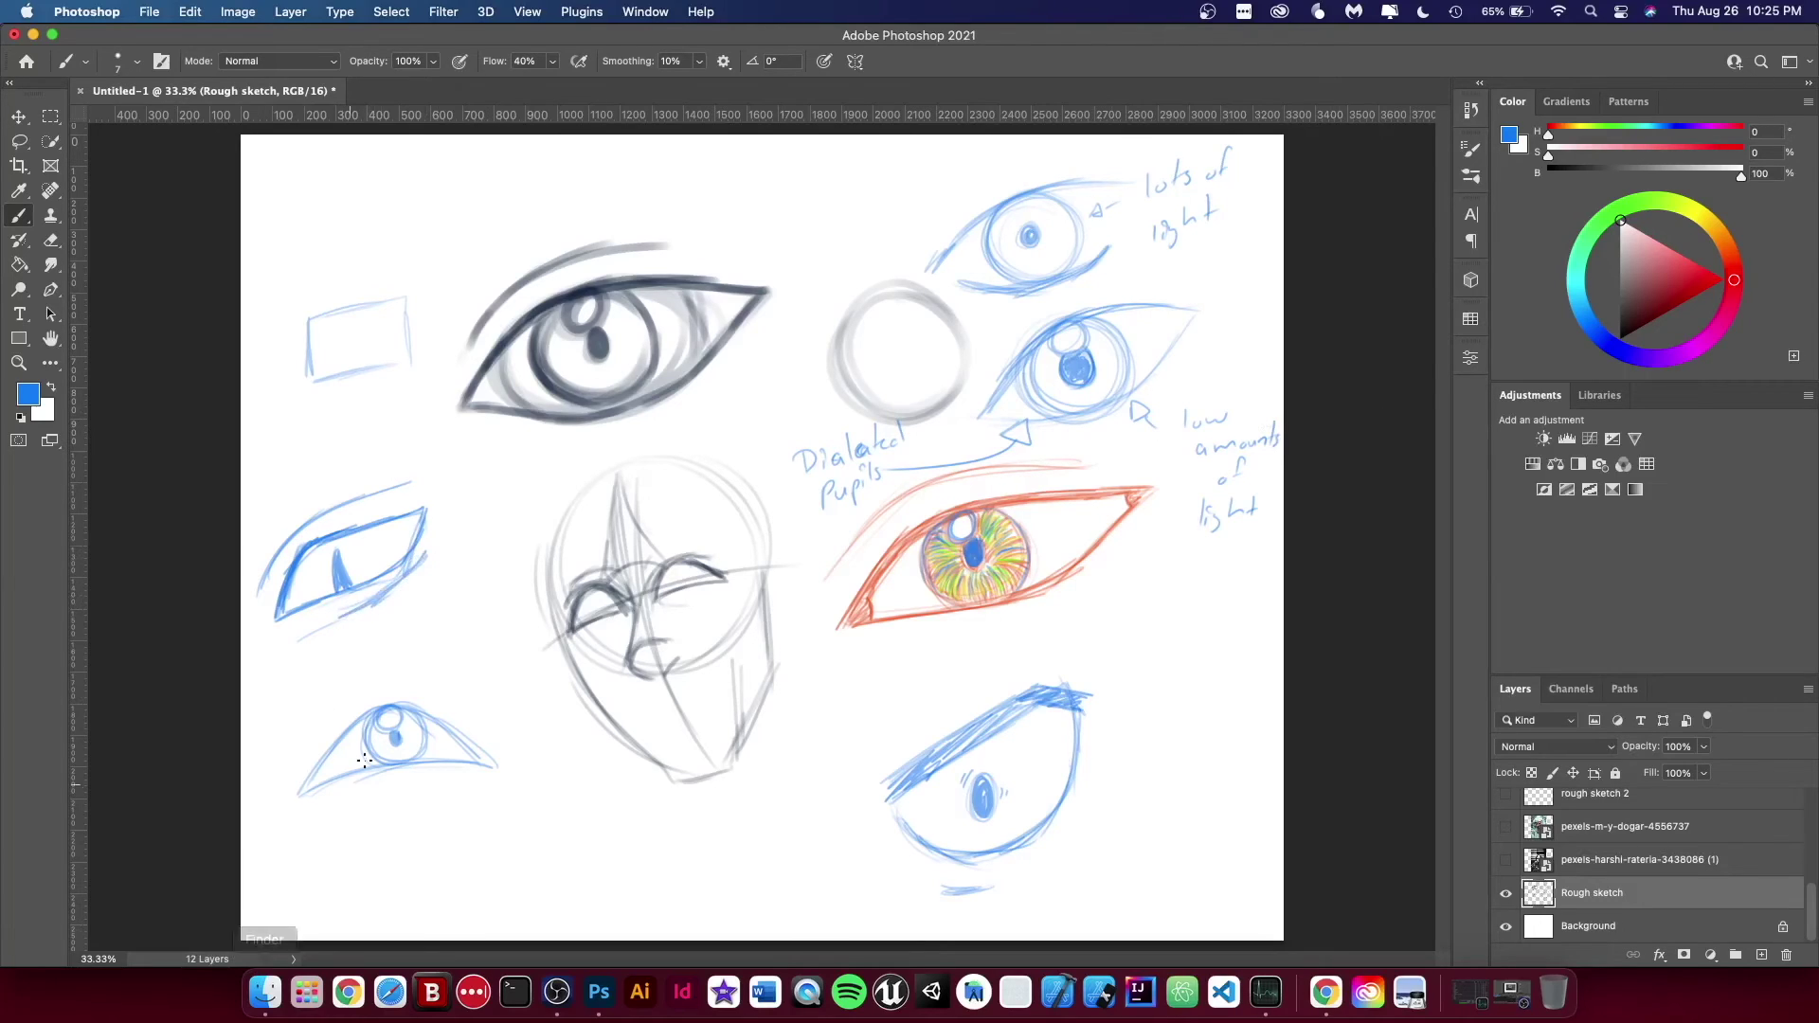
pyautogui.moveTo(309, 332)
pyautogui.mouseDown()
pyautogui.moveTo(326, 374)
pyautogui.moveTo(345, 302)
pyautogui.moveTo(321, 319)
pyautogui.moveTo(390, 300)
pyautogui.moveTo(302, 348)
pyautogui.moveTo(397, 303)
pyautogui.moveTo(403, 354)
pyautogui.moveTo(267, 401)
pyautogui.moveTo(303, 371)
pyautogui.moveTo(433, 352)
pyautogui.moveTo(342, 345)
pyautogui.moveTo(363, 329)
pyautogui.moveTo(375, 345)
pyautogui.moveTo(354, 351)
pyautogui.moveTo(366, 321)
pyautogui.moveTo(346, 334)
pyautogui.moveTo(375, 343)
pyautogui.moveTo(351, 345)
pyautogui.moveTo(365, 324)
pyautogui.moveTo(349, 323)
pyautogui.moveTo(374, 366)
pyautogui.moveTo(366, 328)
pyautogui.moveTo(371, 350)
pyautogui.moveTo(304, 343)
pyautogui.moveTo(335, 311)
pyautogui.mouseUp()
pyautogui.moveTo(335, 310)
pyautogui.mouseDown()
pyautogui.moveTo(414, 340)
pyautogui.moveTo(326, 375)
pyautogui.moveTo(369, 387)
pyautogui.mouseUp()
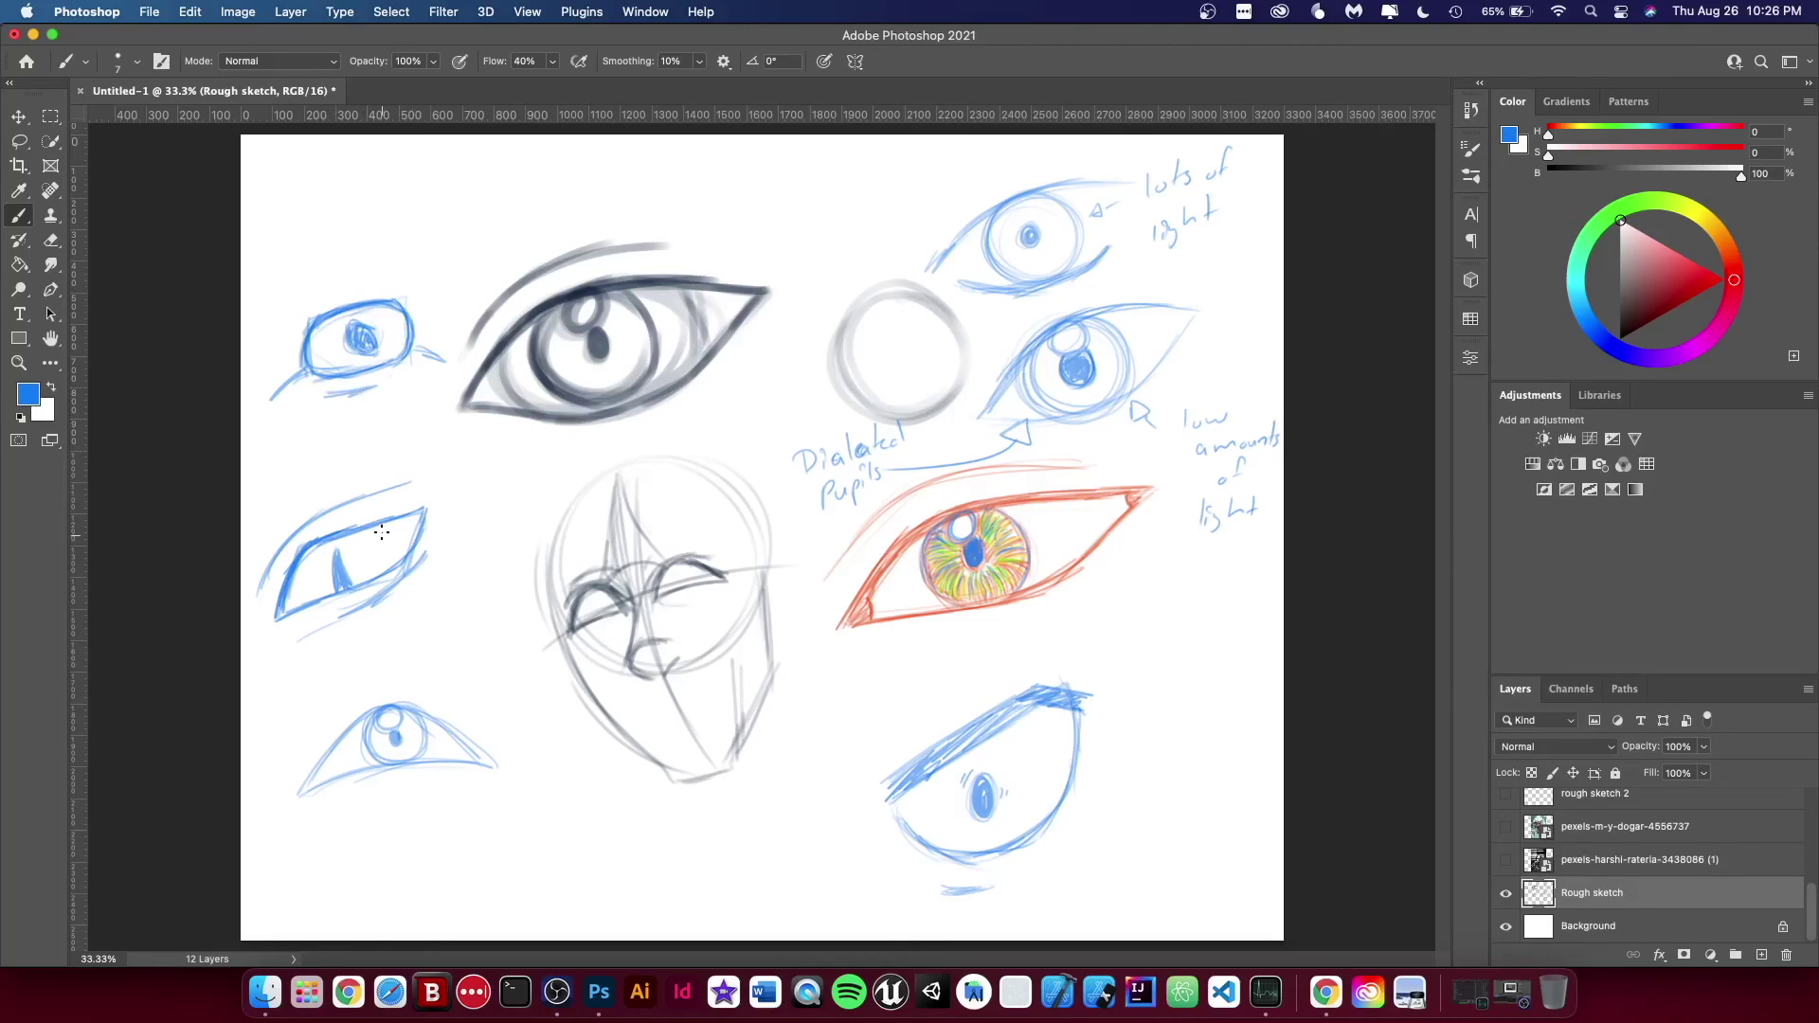
pyautogui.moveTo(347, 318)
pyautogui.mouseDown()
pyautogui.moveTo(353, 348)
pyautogui.moveTo(376, 333)
pyautogui.moveTo(374, 357)
pyautogui.mouseUp()
# Add lid folds and outer contours around the rectangular eye, and sketch a flat half-closed eye with a partly hidden iris below it
pyautogui.moveTo(294, 330)
pyautogui.mouseDown()
pyautogui.moveTo(277, 363)
pyautogui.moveTo(351, 284)
pyautogui.moveTo(392, 275)
pyautogui.mouseUp()
pyautogui.moveTo(264, 387)
pyautogui.mouseDown()
pyautogui.moveTo(339, 289)
pyautogui.moveTo(420, 288)
pyautogui.moveTo(454, 324)
pyautogui.mouseUp()
pyautogui.moveTo(429, 305); pyautogui.dragTo(455, 334)
pyautogui.moveTo(390, 277)
pyautogui.mouseDown()
pyautogui.moveTo(311, 307)
pyautogui.moveTo(266, 377)
pyautogui.moveTo(326, 295)
pyautogui.moveTo(445, 298)
pyautogui.moveTo(476, 336)
pyautogui.mouseUp()
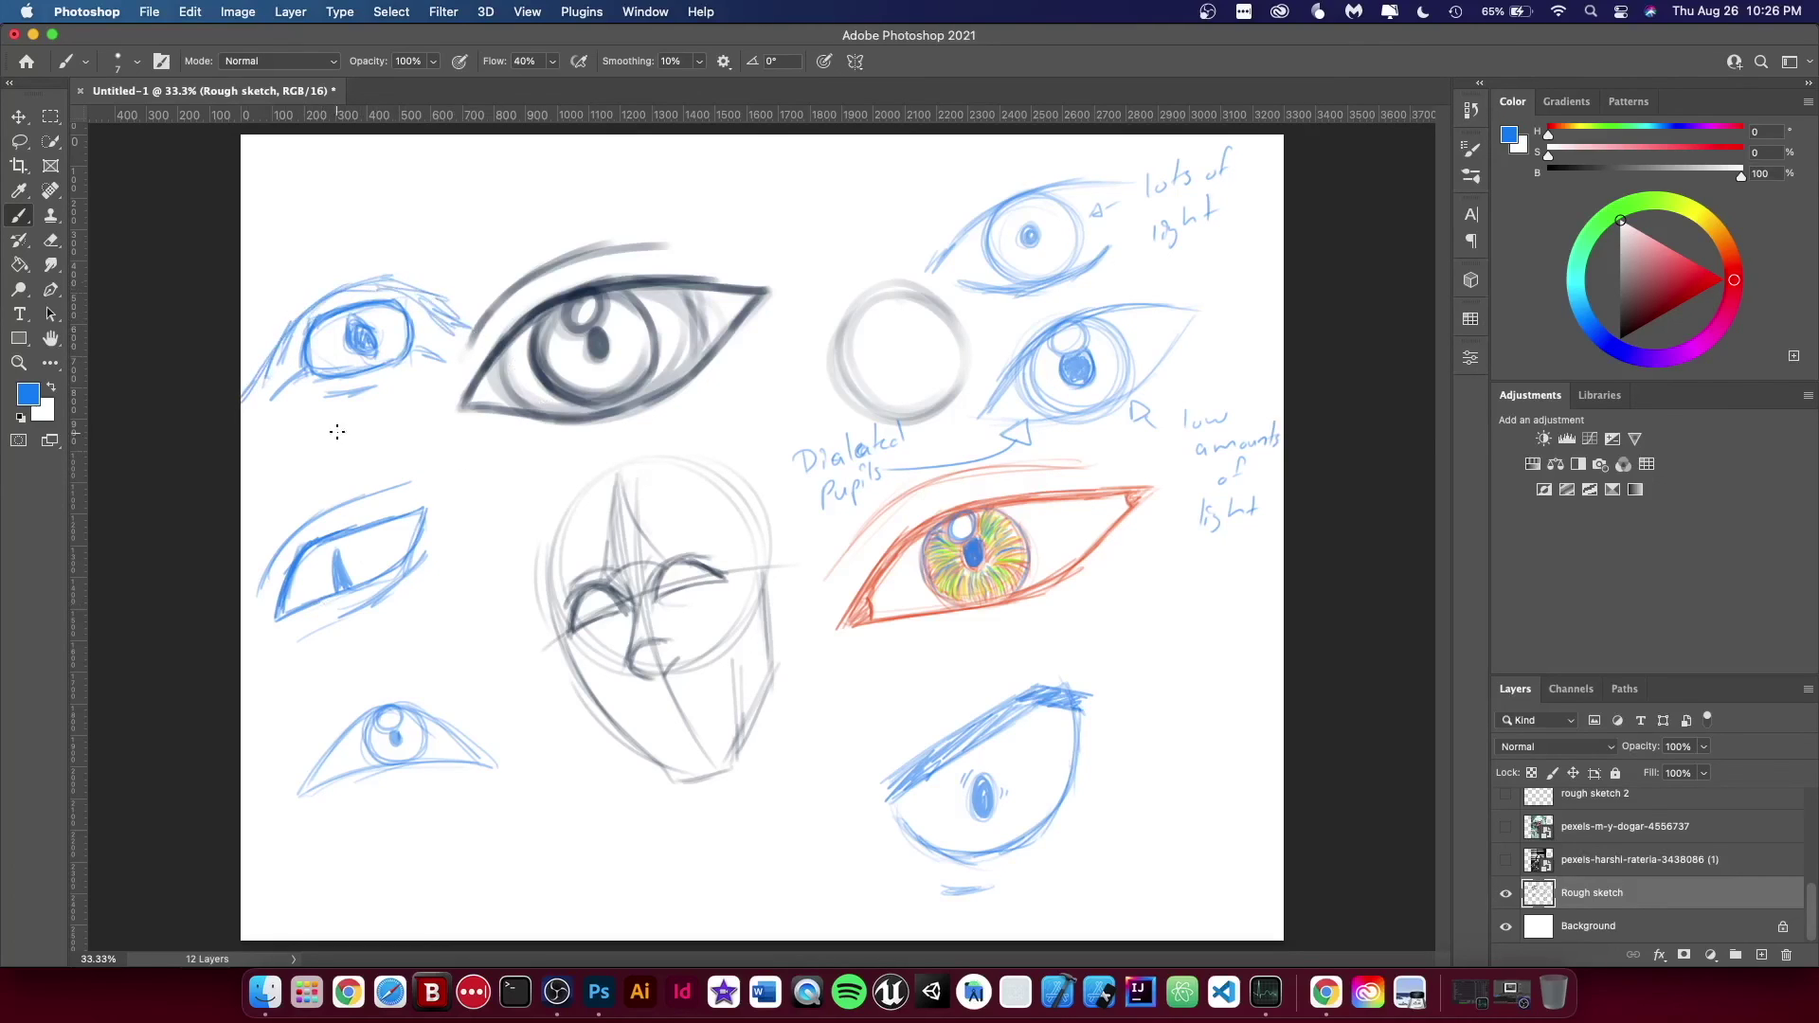
pyautogui.moveTo(309, 464); pyautogui.dragTo(496, 439)
pyautogui.moveTo(379, 446)
pyautogui.mouseDown()
pyautogui.moveTo(492, 436)
pyautogui.moveTo(460, 472)
pyautogui.moveTo(496, 454)
pyautogui.moveTo(445, 471)
pyautogui.moveTo(490, 456)
pyautogui.mouseUp()
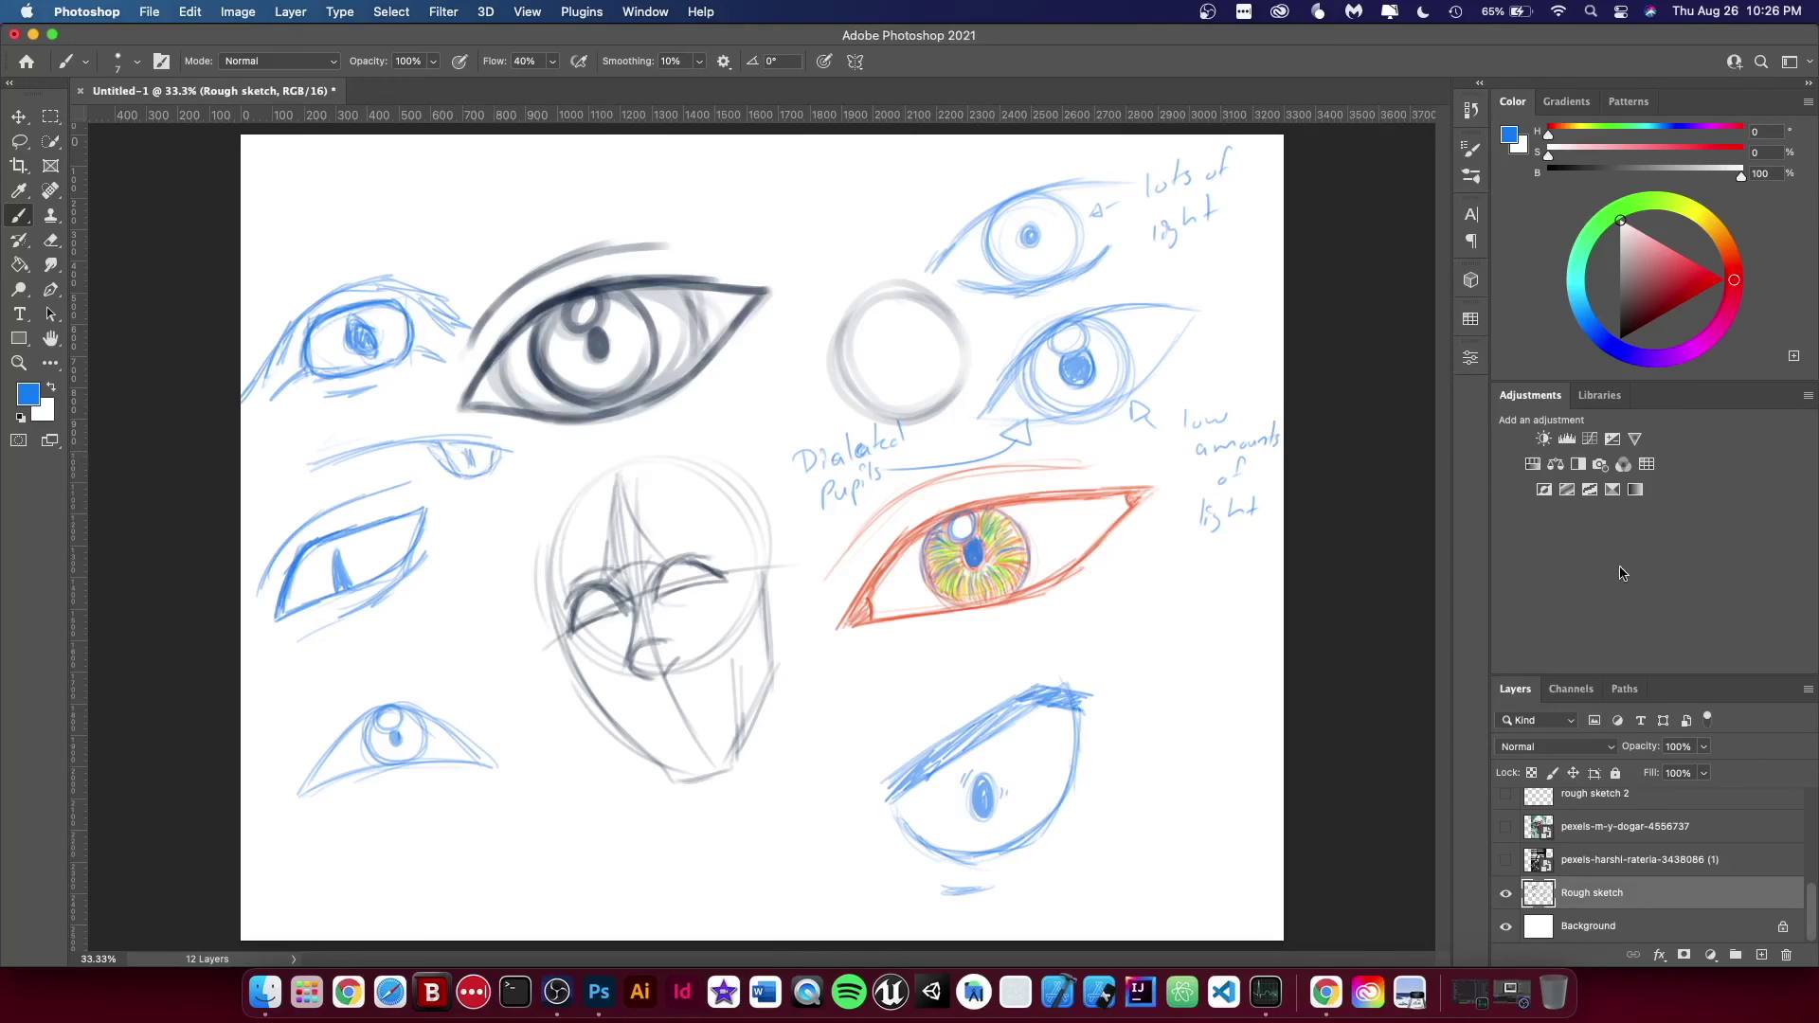